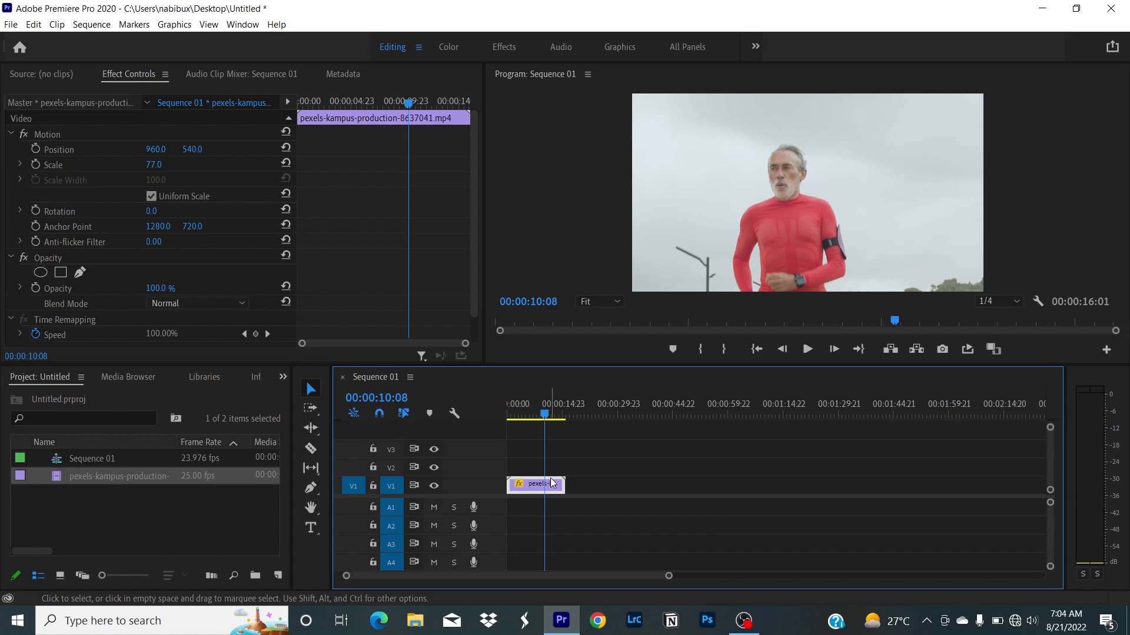
Step: Split the runner clip on V1 at 00:00:10:08 and move the playhead into the second part
{"action": "key", "text": "ctrl+k"}
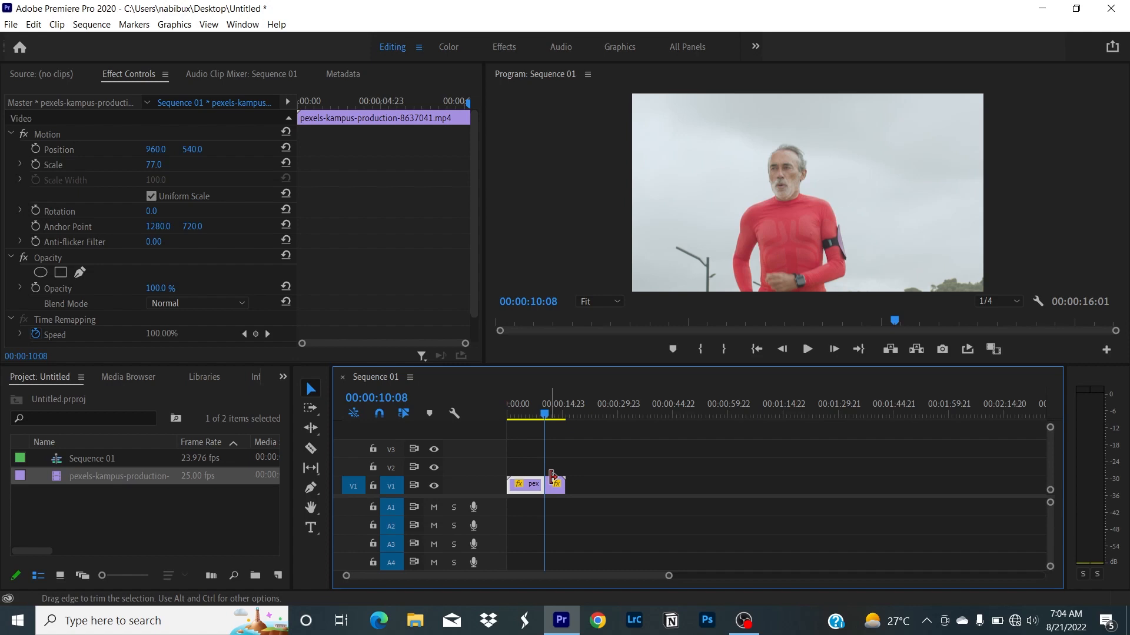
{"action": "left_click", "coordinate": [311, 450]}
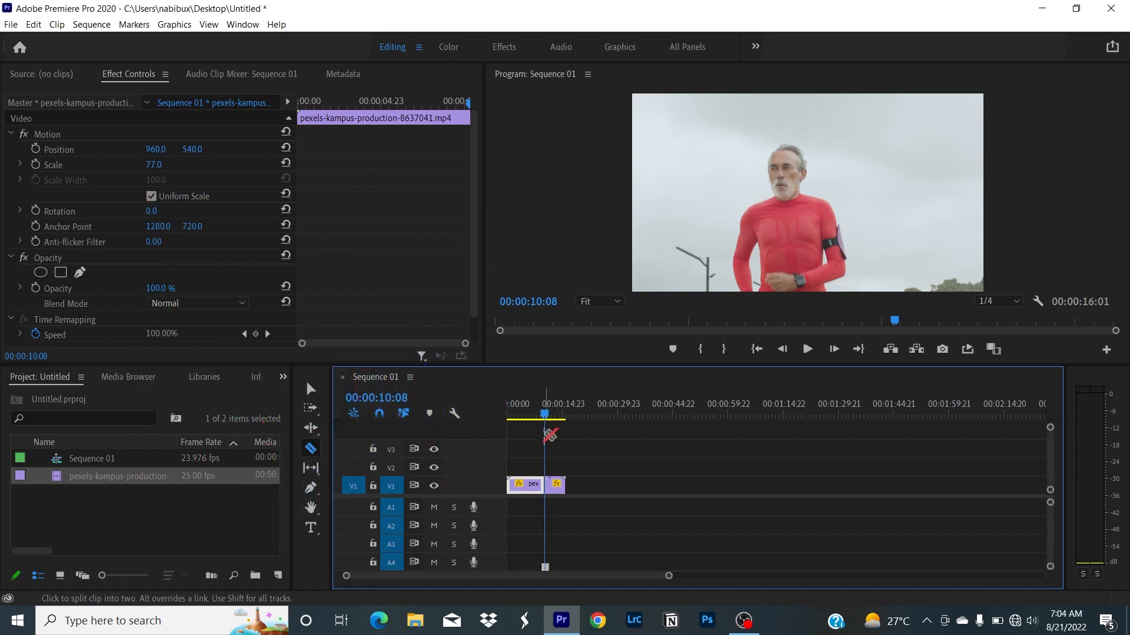
{"action": "left_click_drag", "start_coordinate": [547, 414], "coordinate": [551, 415]}
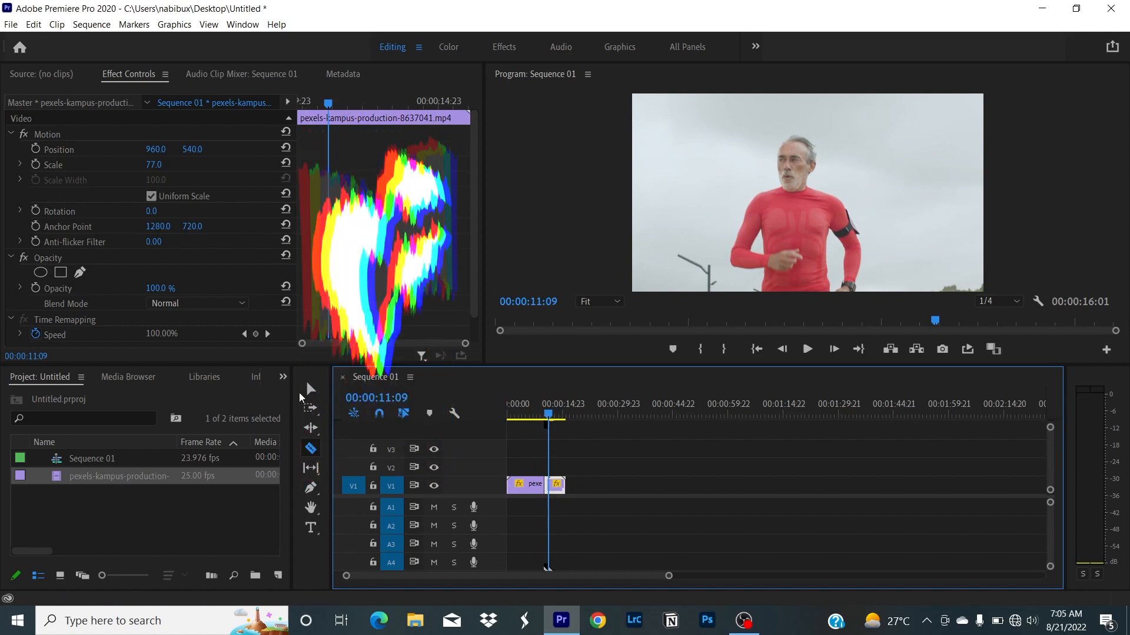
Step: Add a frame hold to the second part of the runner clip
{"action": "left_click", "coordinate": [311, 389]}
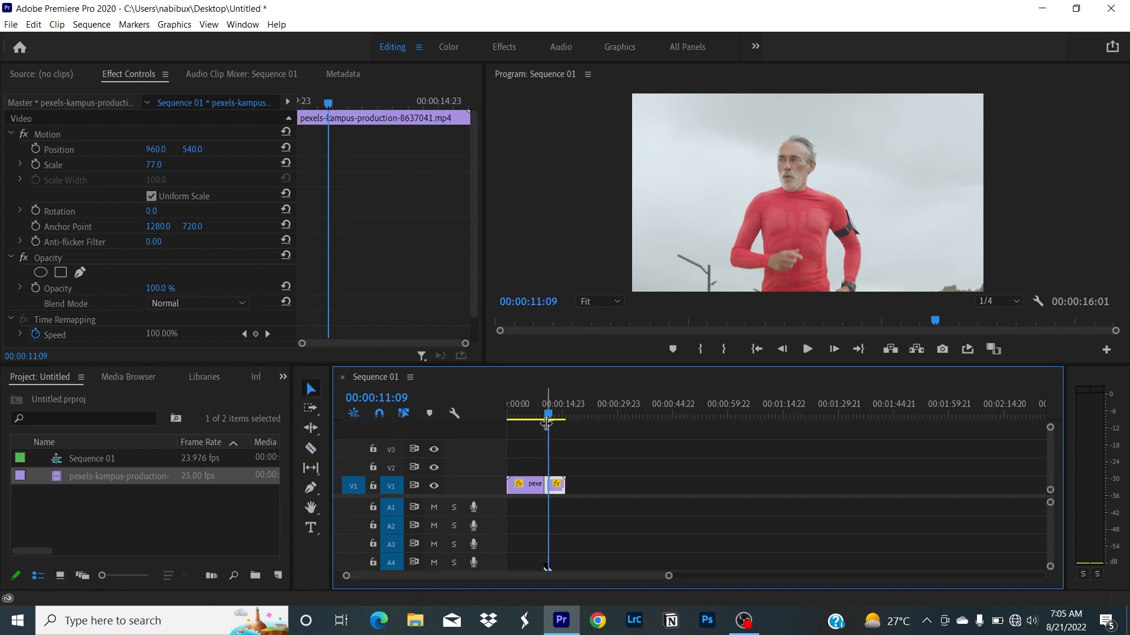
{"action": "left_click", "coordinate": [532, 415]}
{"action": "right_click", "coordinate": [556, 483]}
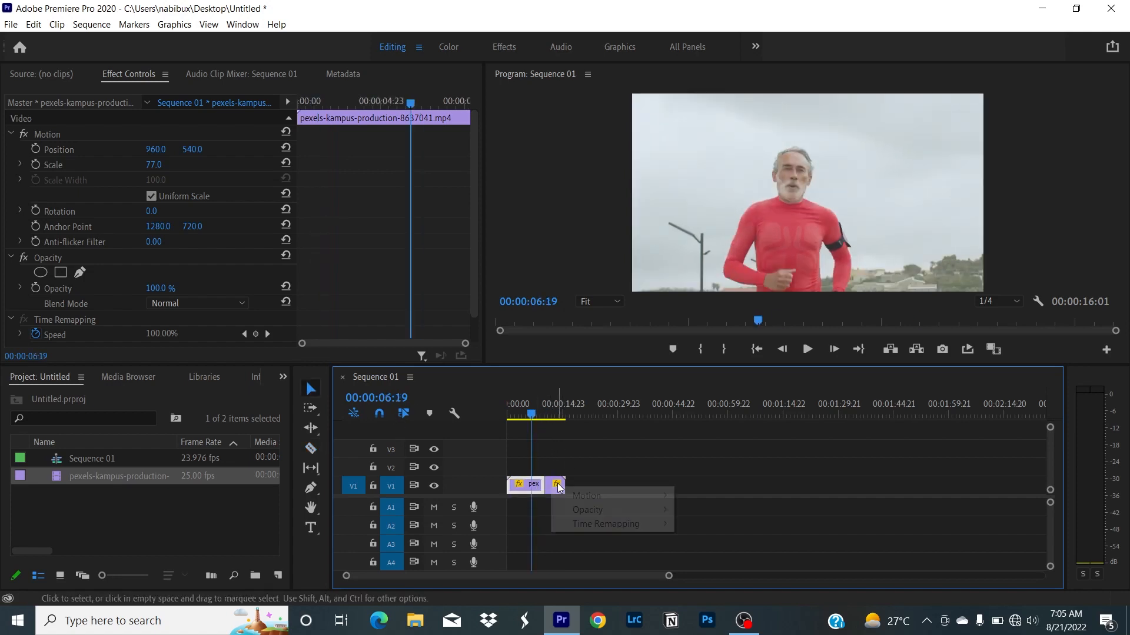
{"action": "right_click", "coordinate": [553, 483]}
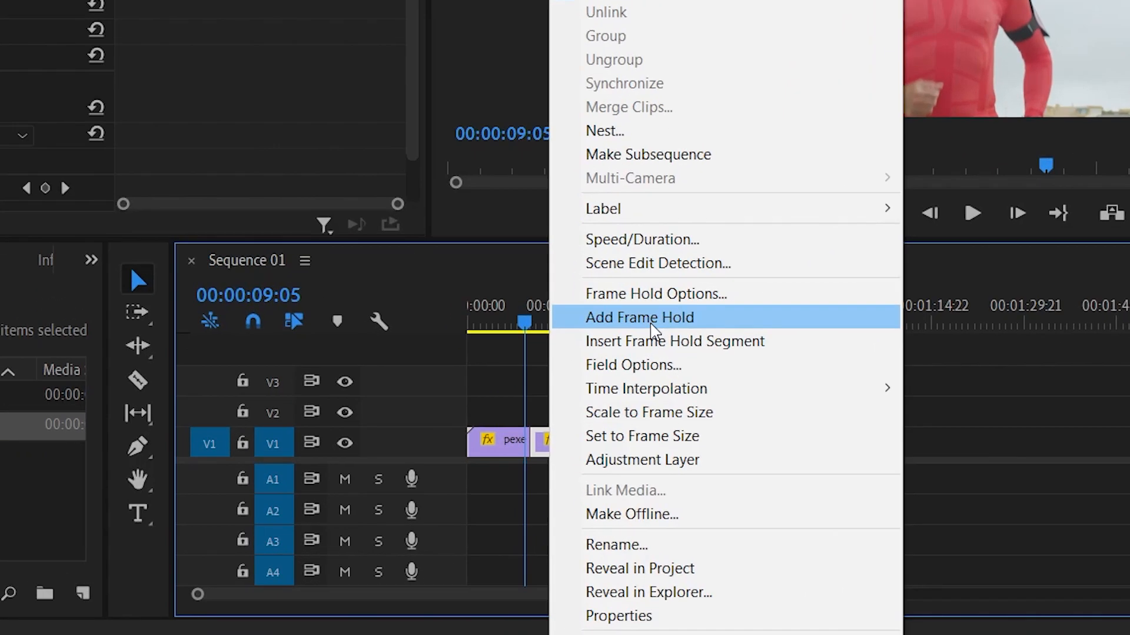
{"action": "left_click", "coordinate": [651, 318]}
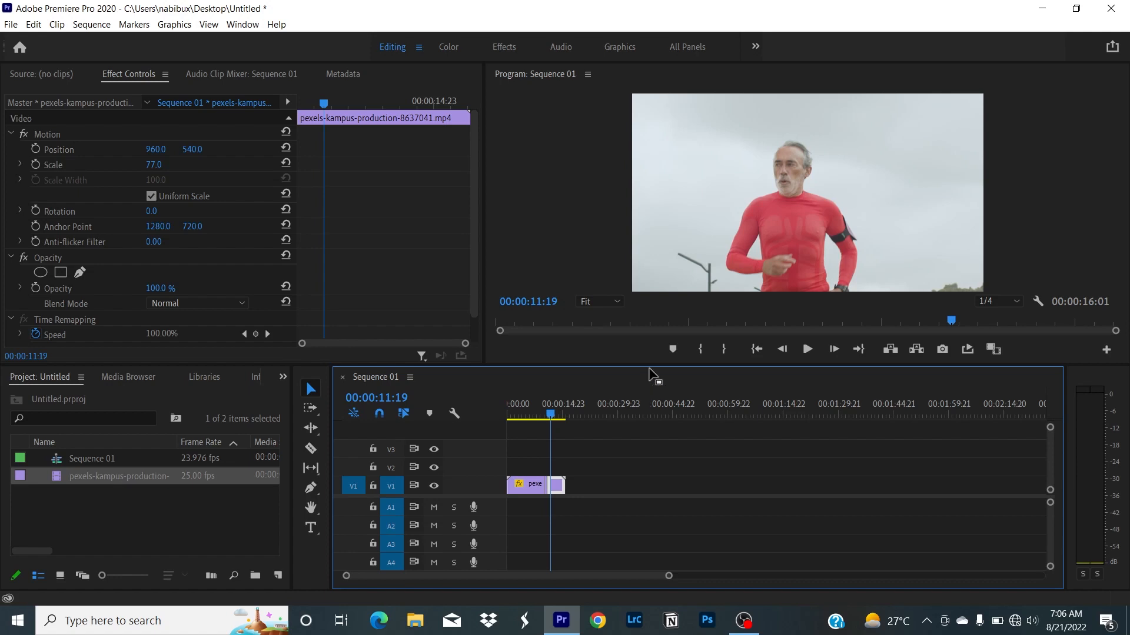
Step: Start a still frame export at 00:00:13:00 with PNG as the format
{"action": "left_click_drag", "start_coordinate": [549, 418], "coordinate": [555, 418]}
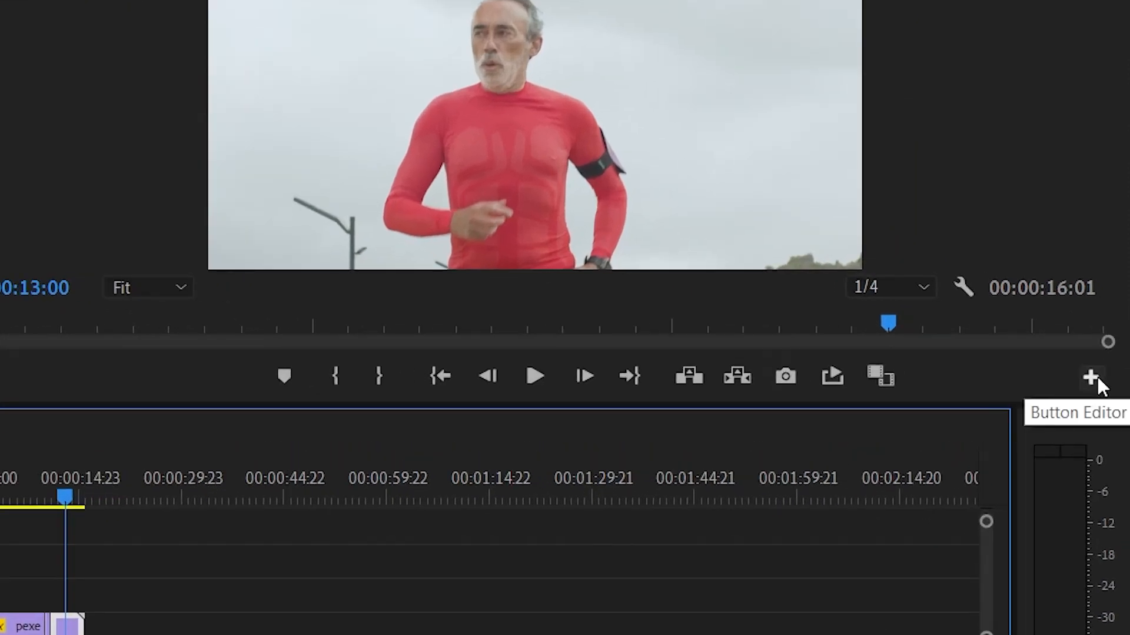
{"action": "left_click", "coordinate": [1093, 377]}
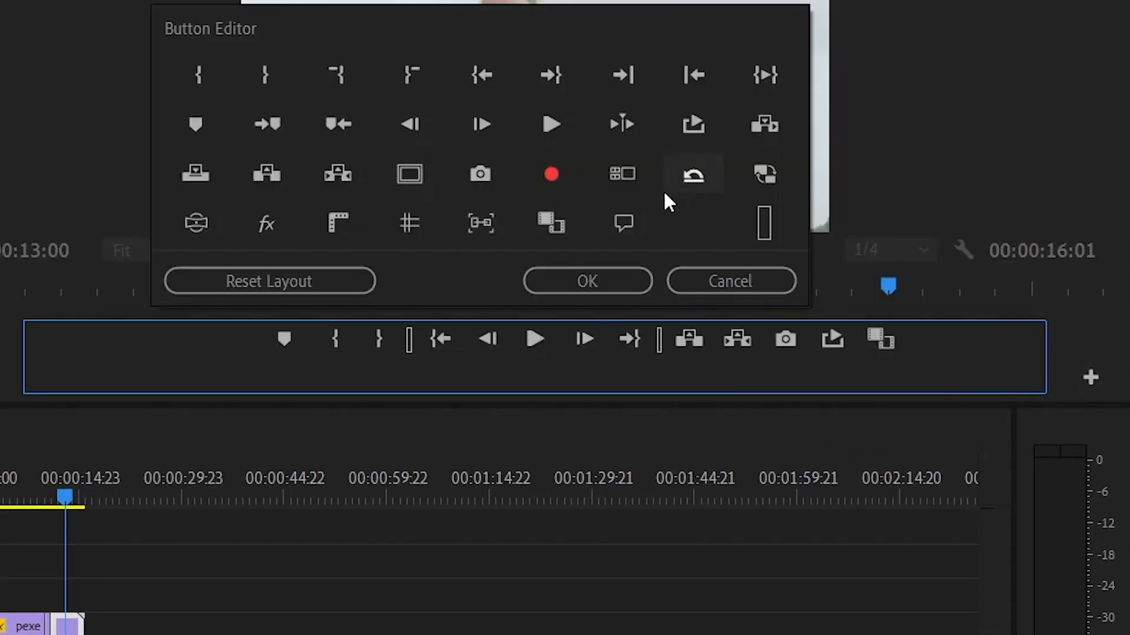
{"action": "left_click", "coordinate": [627, 284]}
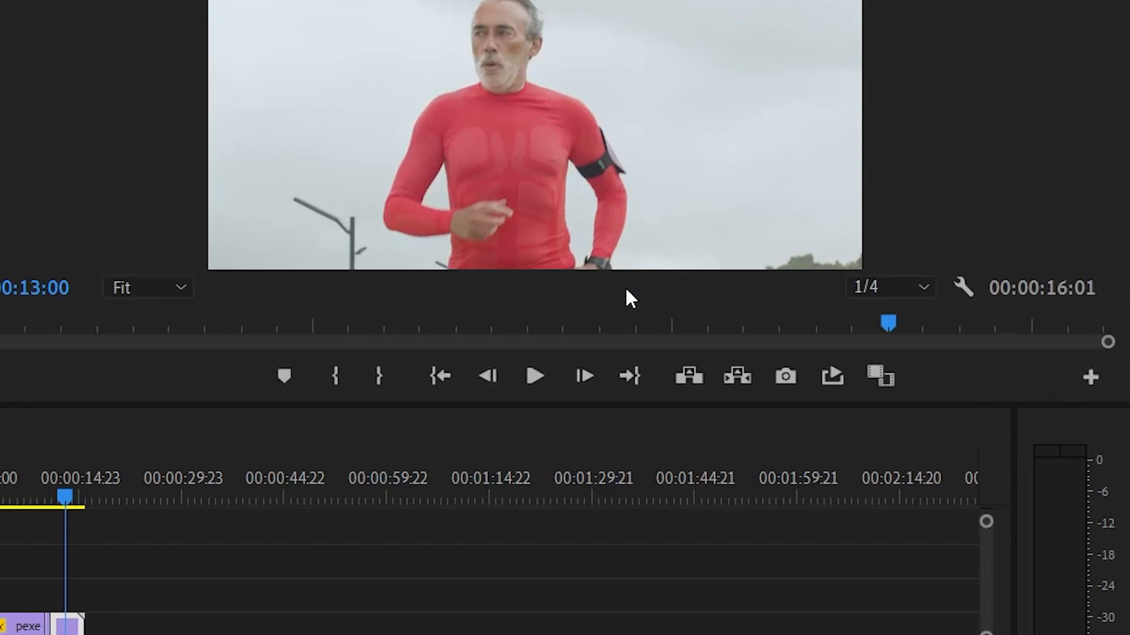
{"action": "left_click", "coordinate": [784, 388]}
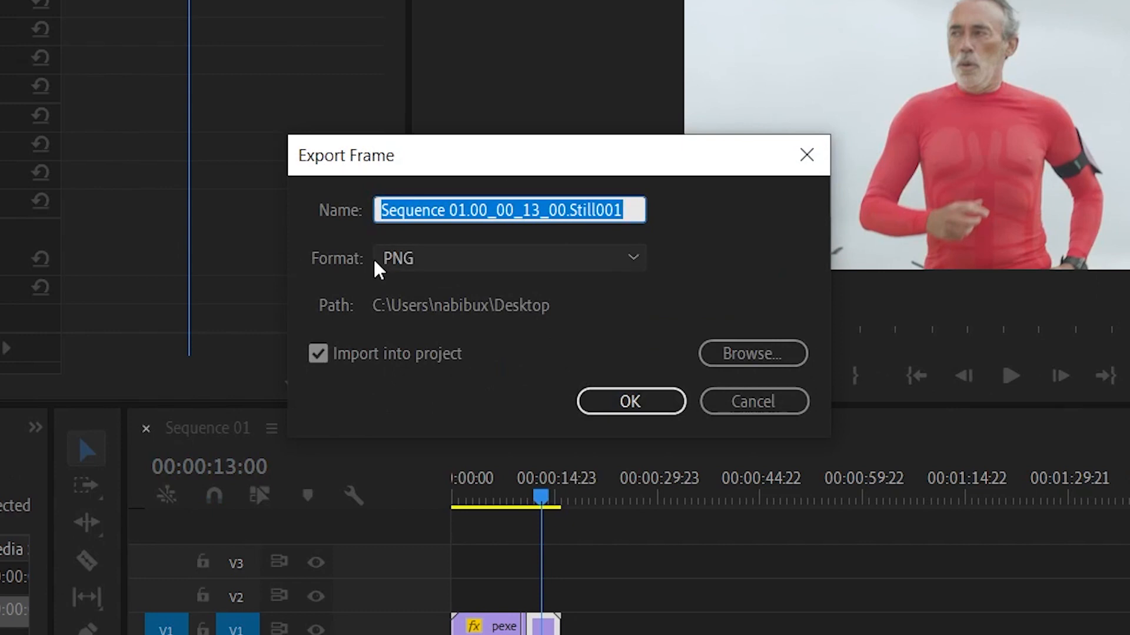
{"action": "left_click", "coordinate": [487, 264]}
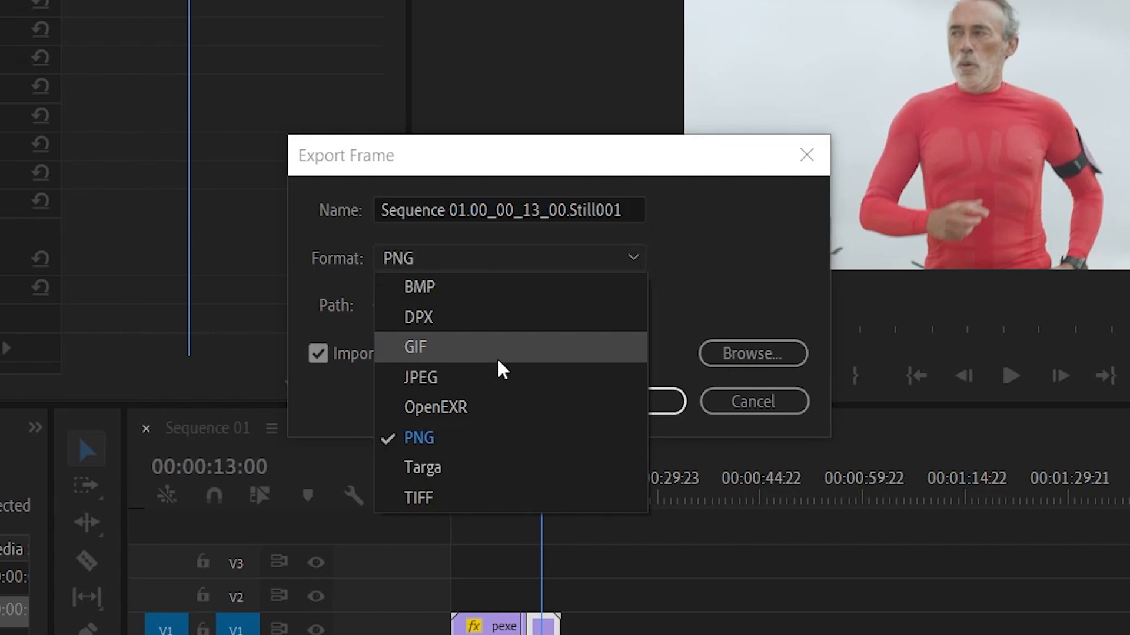
{"action": "left_click", "coordinate": [721, 320]}
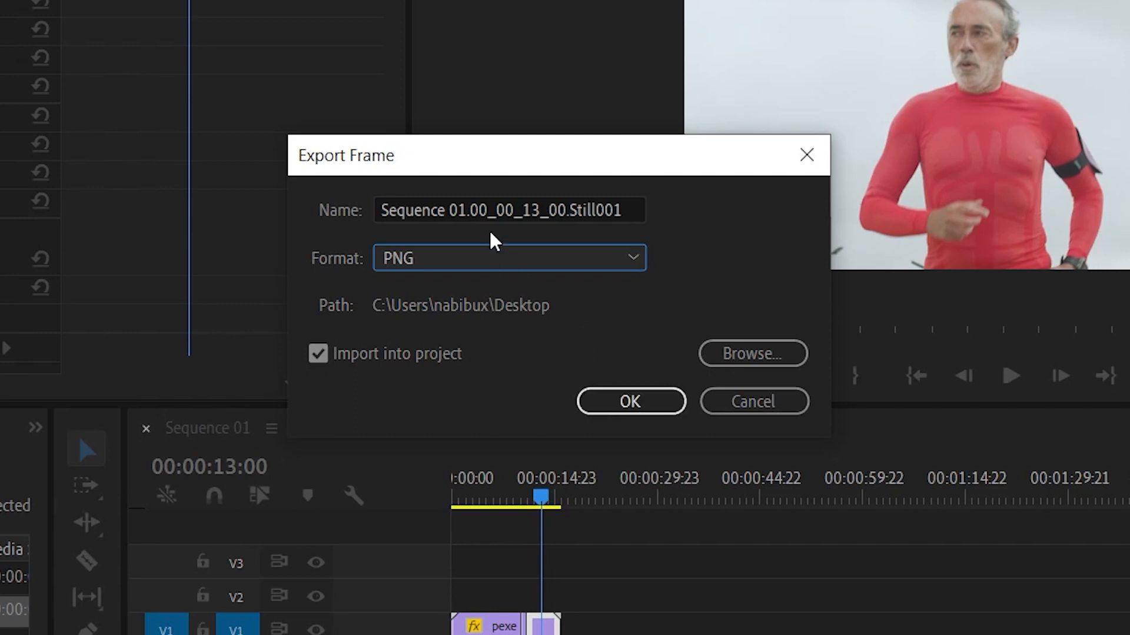
Step: Name the exported still "background remove", keeping it imported into the project
{"action": "left_click", "coordinate": [490, 212]}
{"action": "left_click_drag", "start_coordinate": [635, 212], "coordinate": [241, 244]}
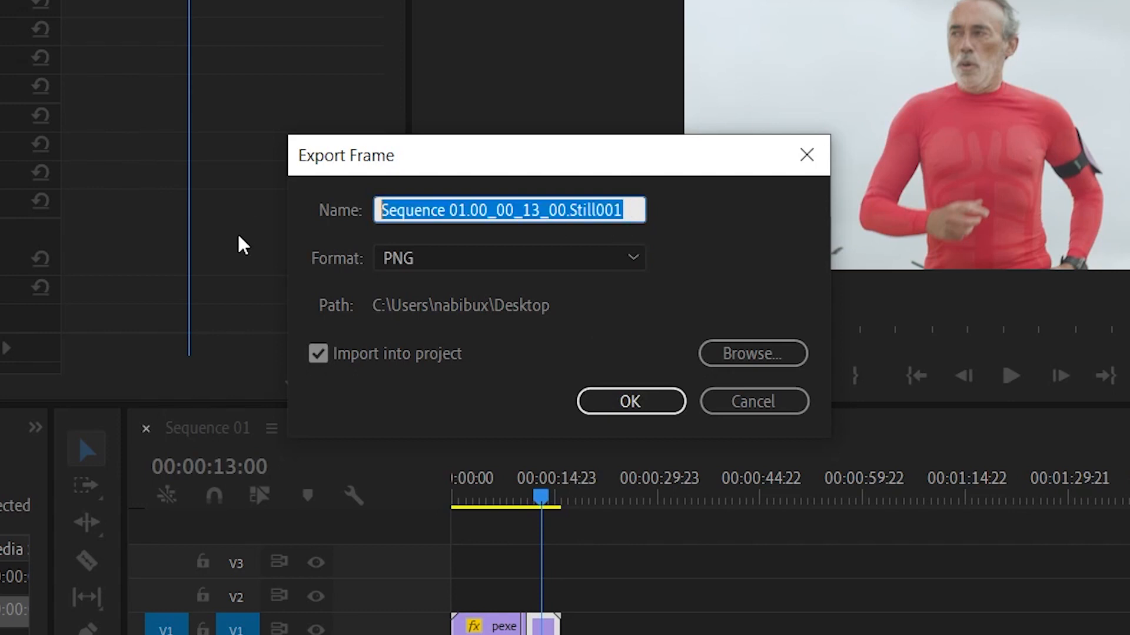
{"action": "type", "text": "back"}
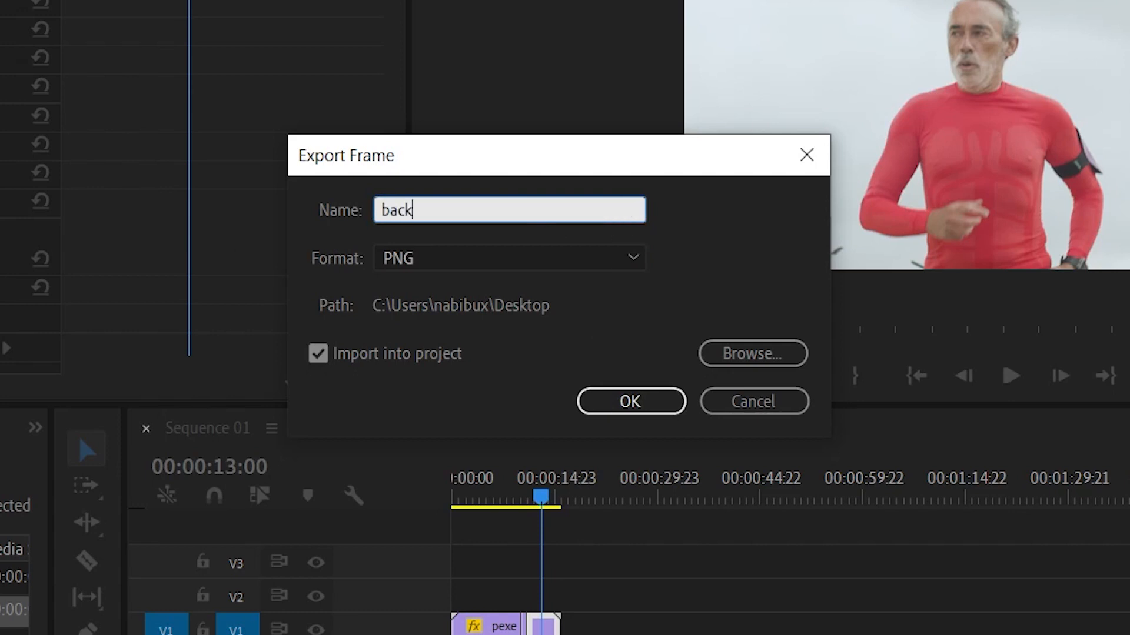
{"action": "type", "text": "ground rm"}
{"action": "key", "text": "BackSpace"}
{"action": "type", "text": "emove"}
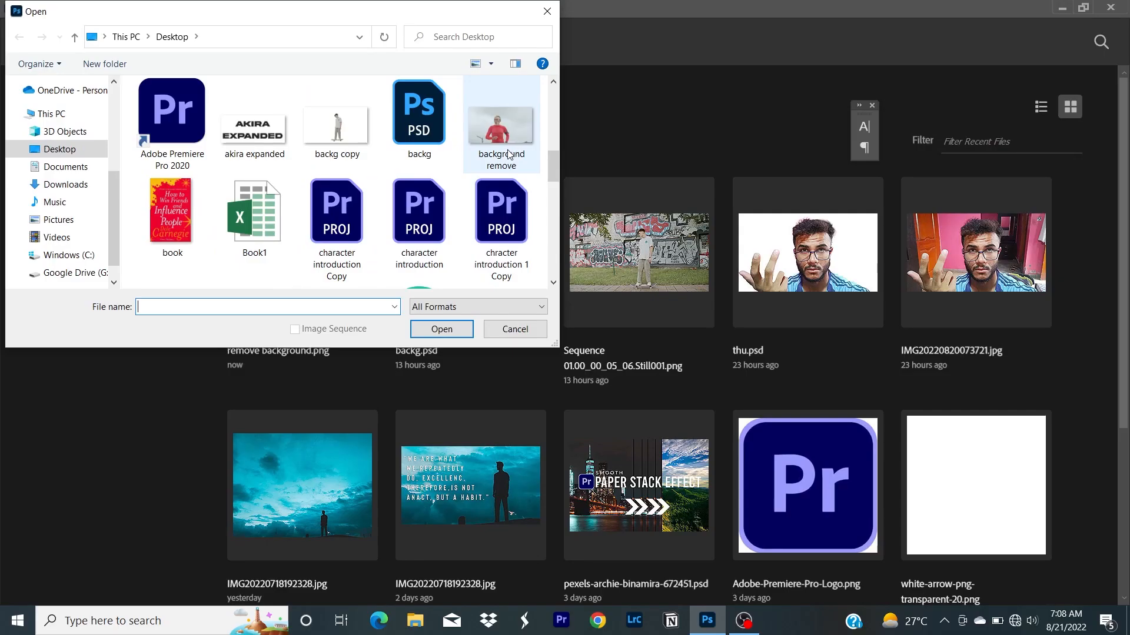
Step: Switch to Photoshop, open the "background remove" image from the Desktop and choose the Quick Selection tool
{"action": "left_click", "coordinate": [496, 132]}
{"action": "left_click", "coordinate": [446, 331]}
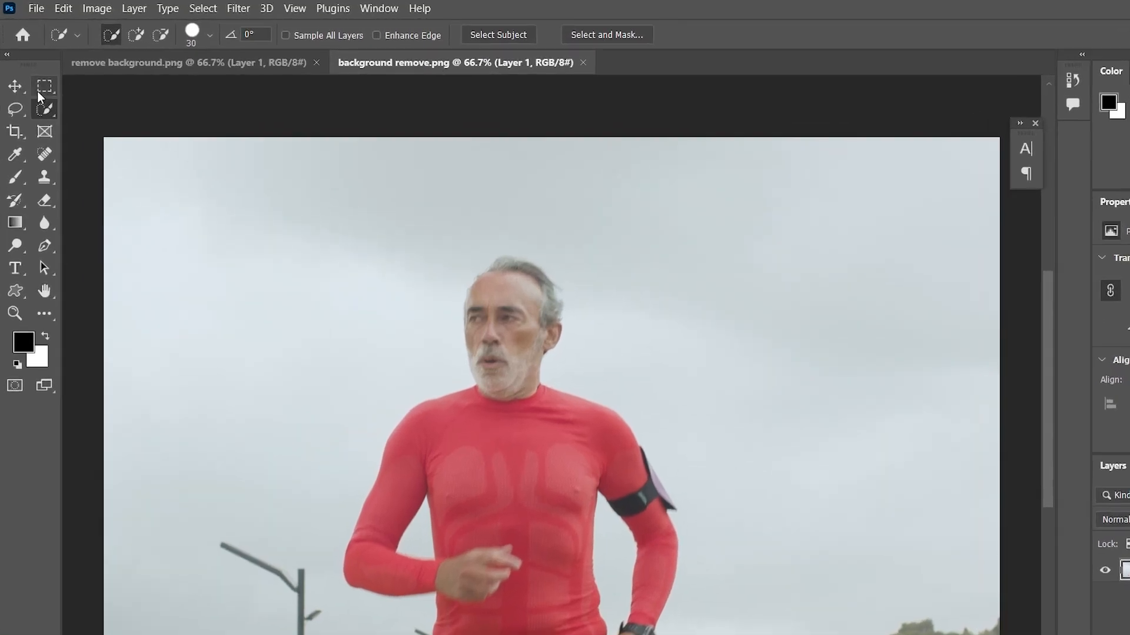
{"action": "left_click", "coordinate": [38, 77]}
{"action": "left_click", "coordinate": [52, 130]}
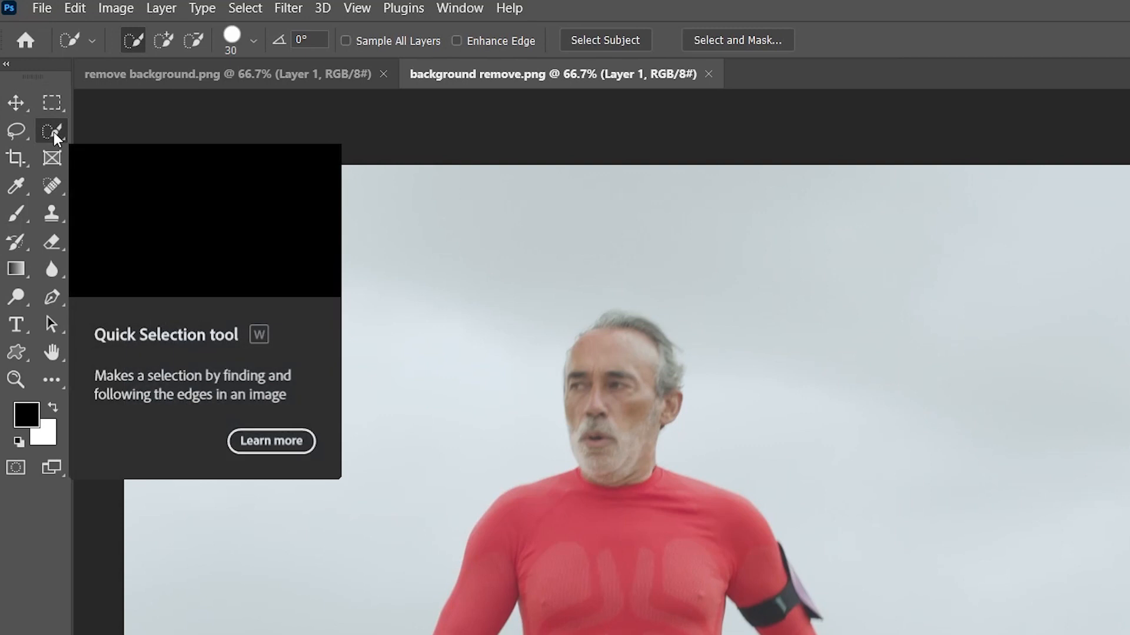
{"action": "right_click", "coordinate": [54, 132]}
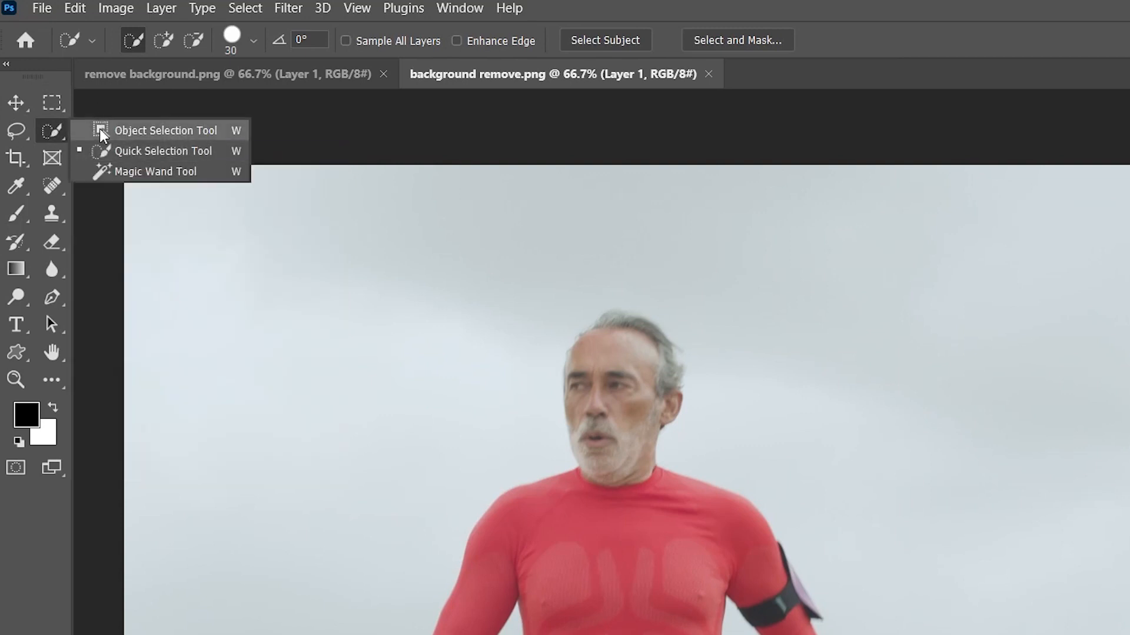
{"action": "left_click", "coordinate": [54, 129]}
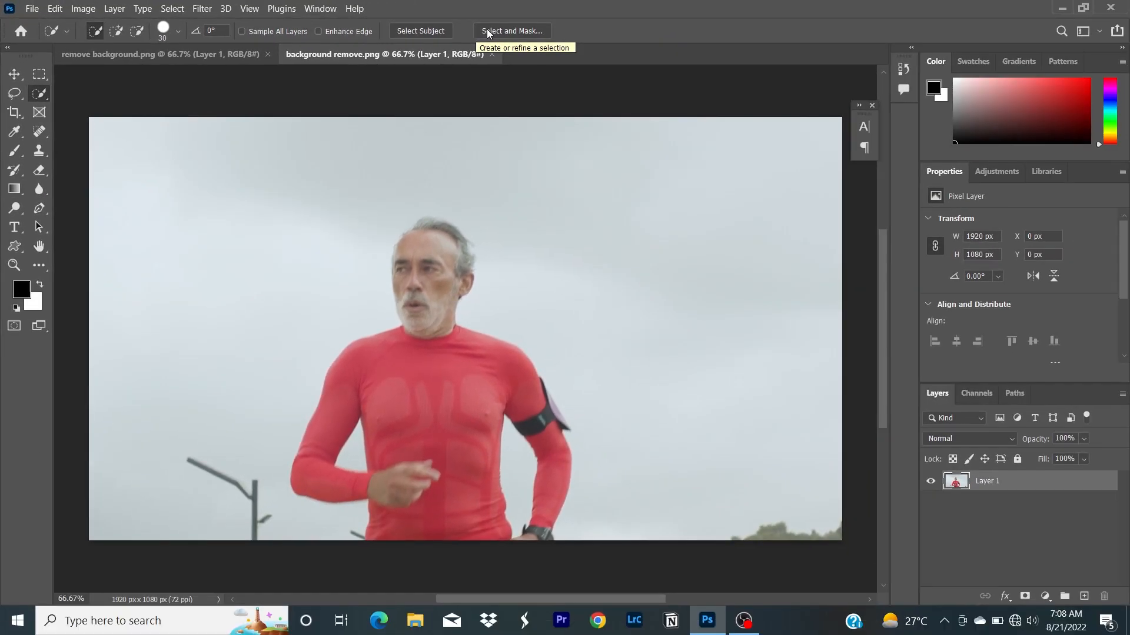
Step: Select the runner with Select Subject in Select and Mask, set the preview transparency to 100% and apply the selection
{"action": "left_click", "coordinate": [491, 34]}
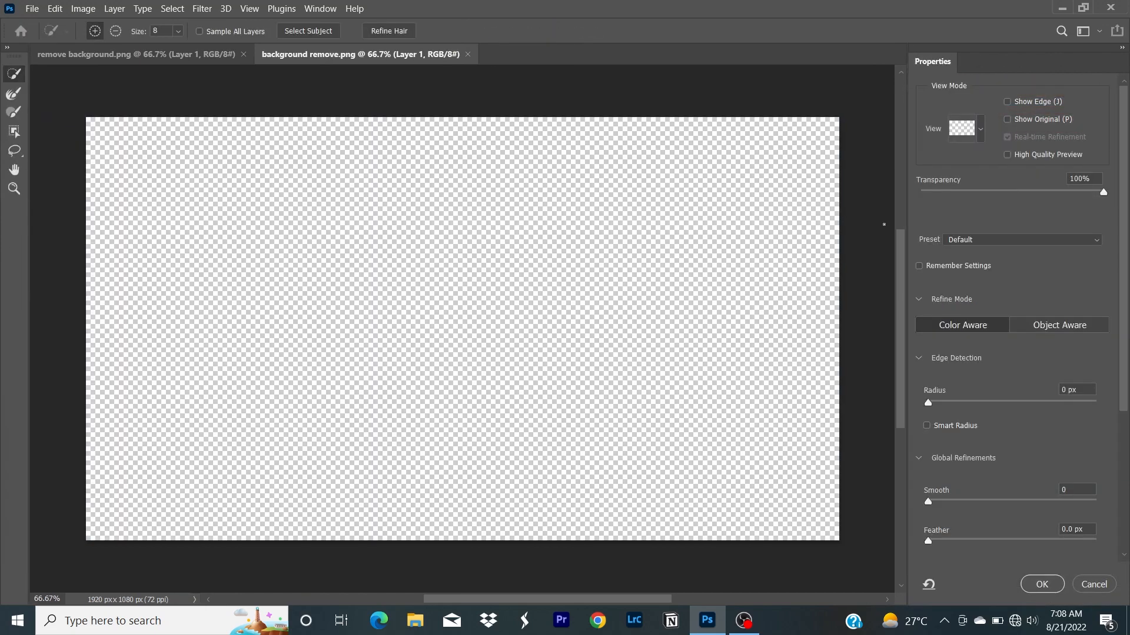
{"action": "left_click_drag", "start_coordinate": [1103, 193], "coordinate": [957, 193]}
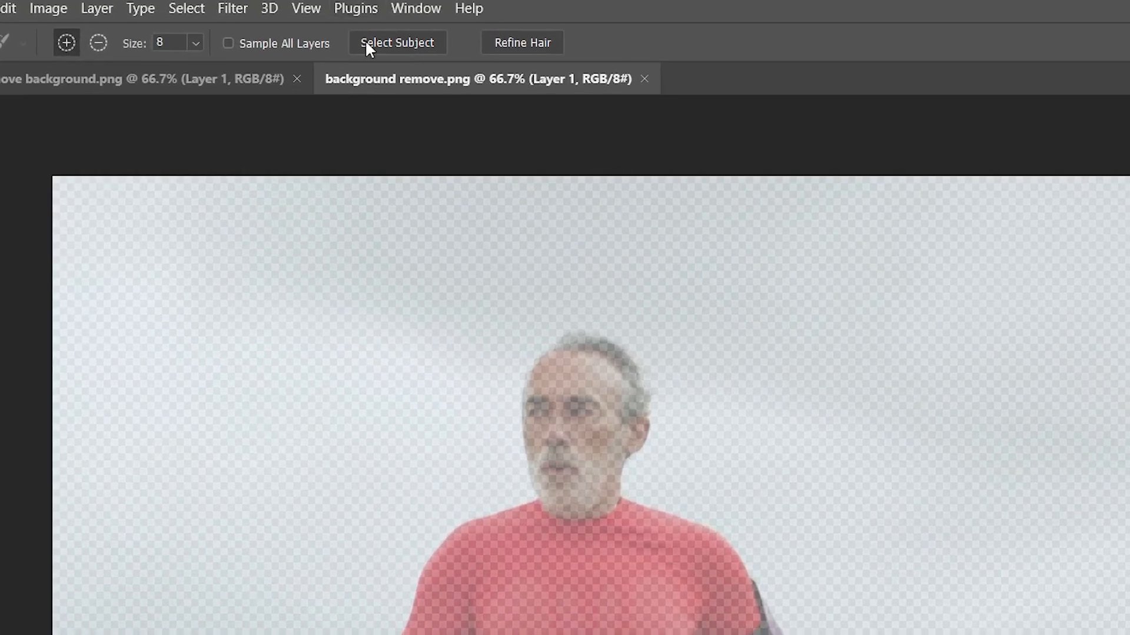
{"action": "left_click", "coordinate": [365, 47]}
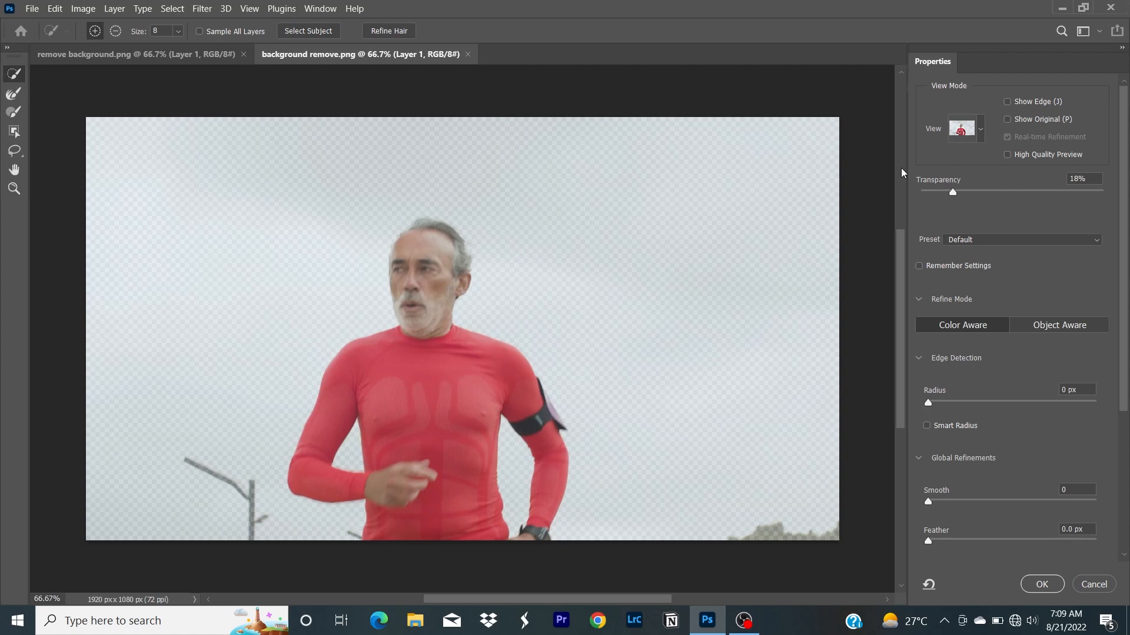
{"action": "left_click_drag", "start_coordinate": [953, 193], "coordinate": [1127, 201]}
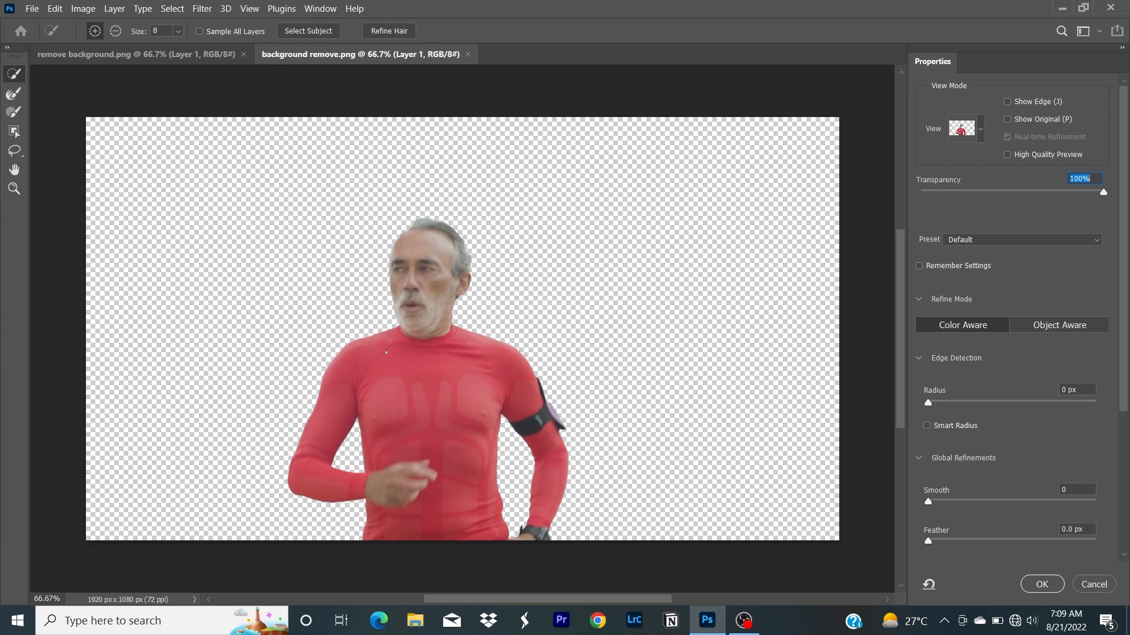
{"action": "left_click", "coordinate": [1041, 584]}
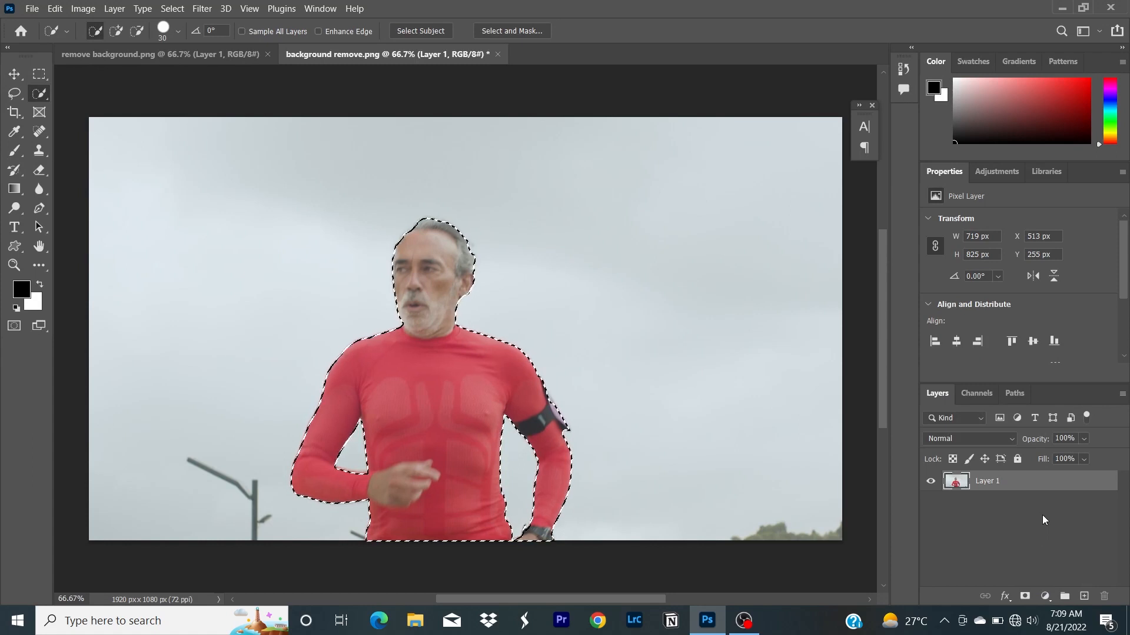
Step: Copy the selected runner to a new layer and delete the original Layer 1
{"action": "key", "text": "ctrl+j"}
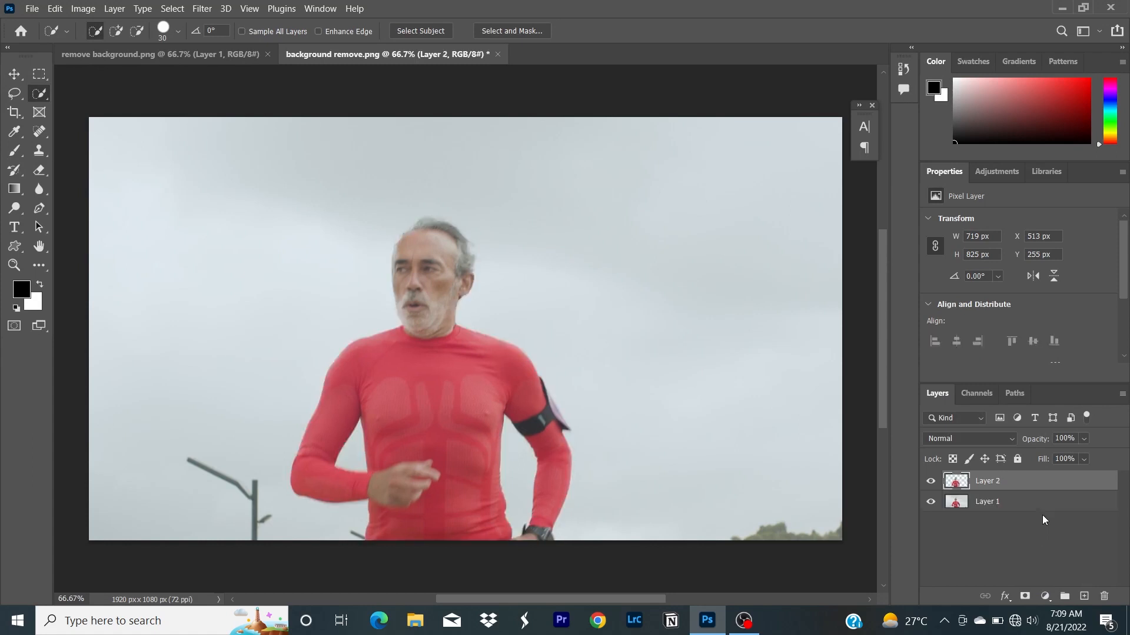
{"action": "left_click", "coordinate": [998, 506]}
{"action": "key", "text": "Delete"}
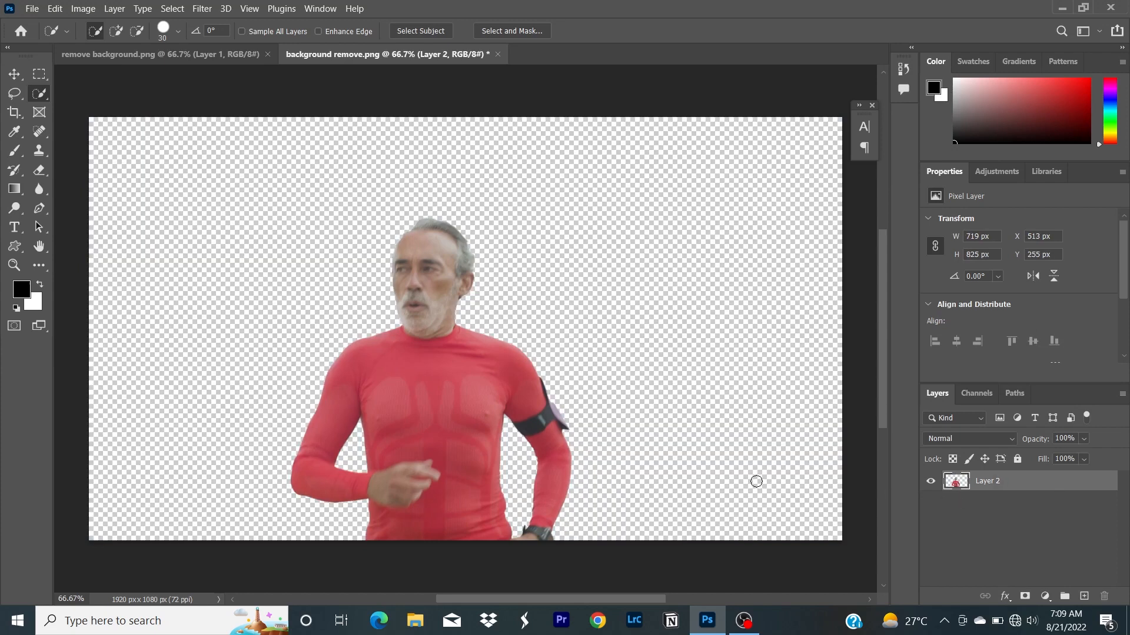
Step: Save a copy of the cut-out to the Desktop as the PNG "background remove copy"
{"action": "left_click", "coordinate": [33, 9]}
{"action": "left_click", "coordinate": [102, 195]}
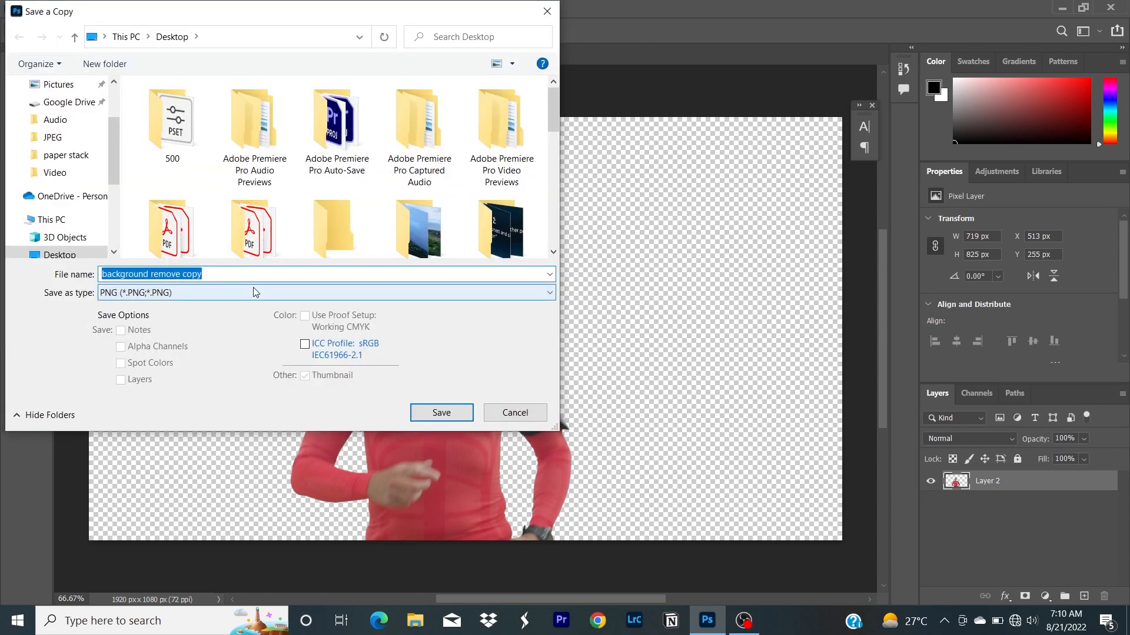
{"action": "left_click", "coordinate": [442, 413]}
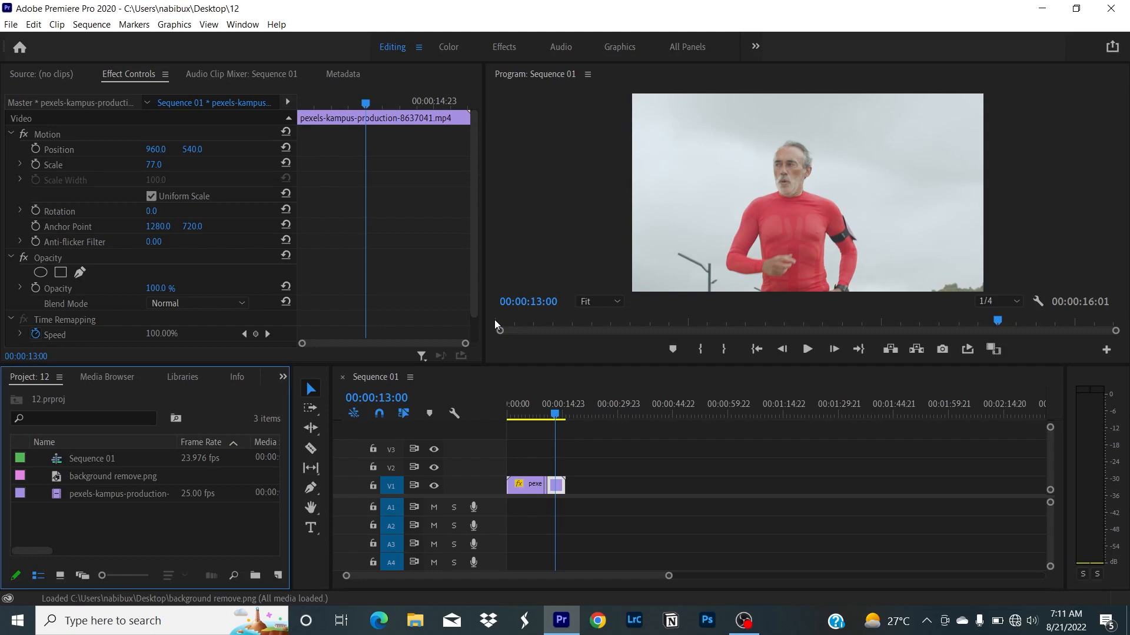
Step: Switch back to Premiere Pro and import "background remove copy" from the Desktop into the project
{"action": "double_click", "coordinate": [182, 530]}
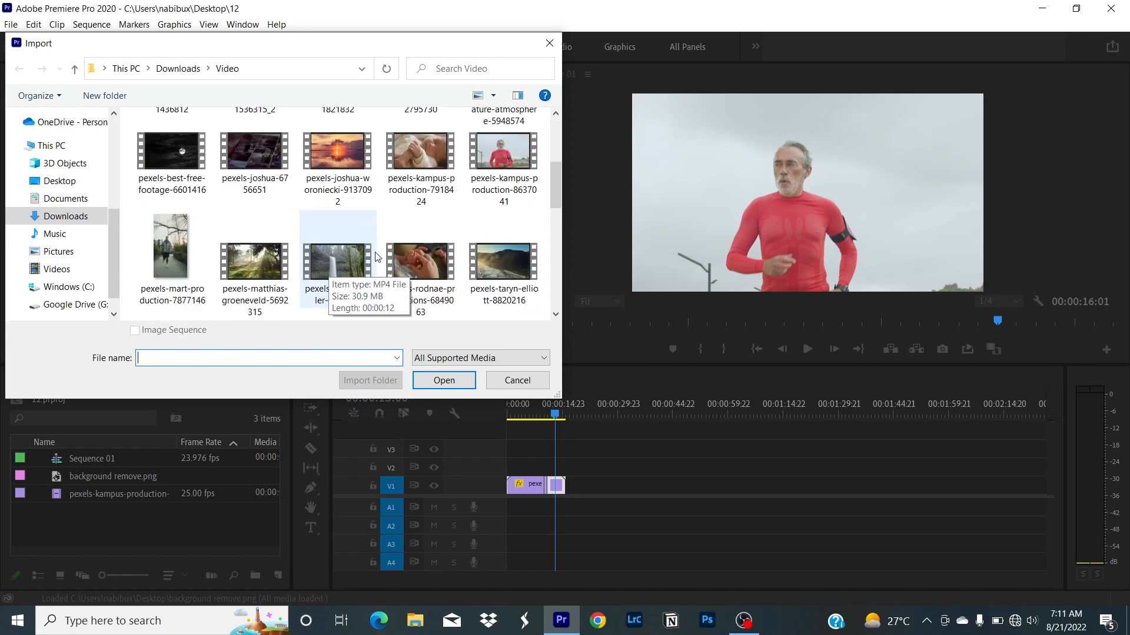
{"action": "scroll", "coordinate": [305, 285], "scroll_direction": "down", "scroll_amount": 3}
{"action": "left_click", "coordinate": [60, 181]}
{"action": "scroll", "coordinate": [401, 234], "scroll_direction": "down", "scroll_amount": 5}
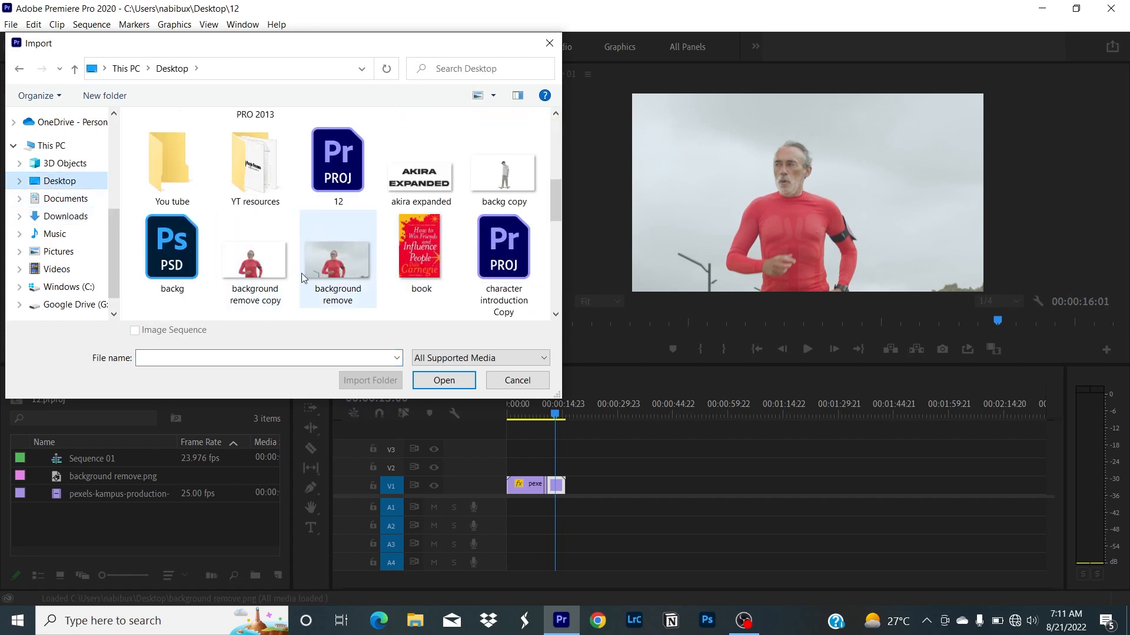
{"action": "left_click", "coordinate": [255, 259]}
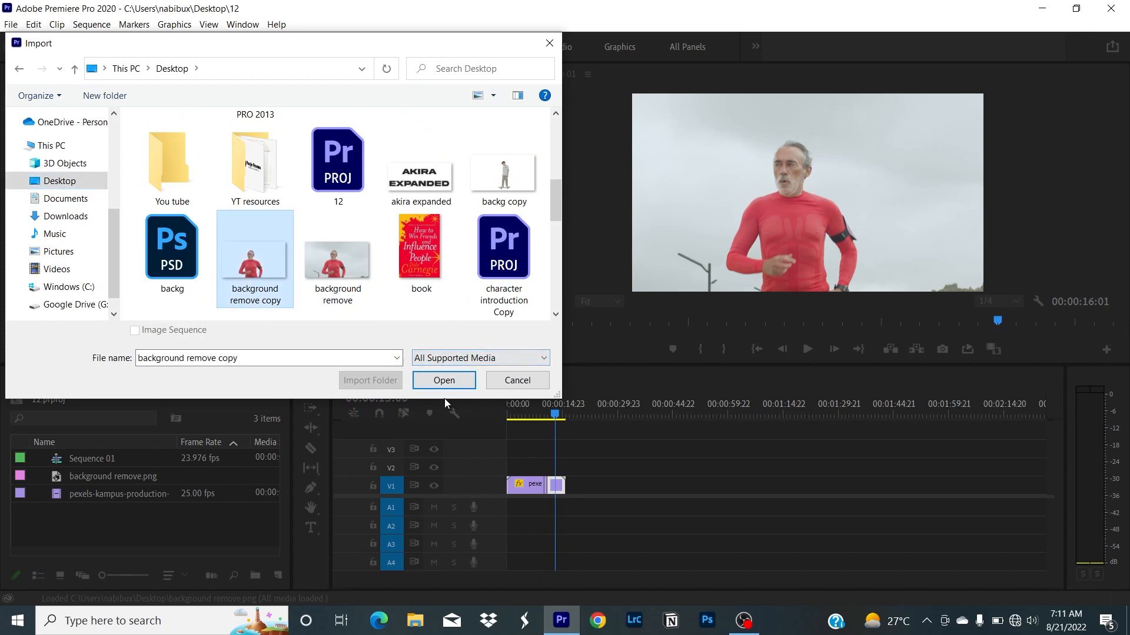
{"action": "left_click", "coordinate": [443, 382]}
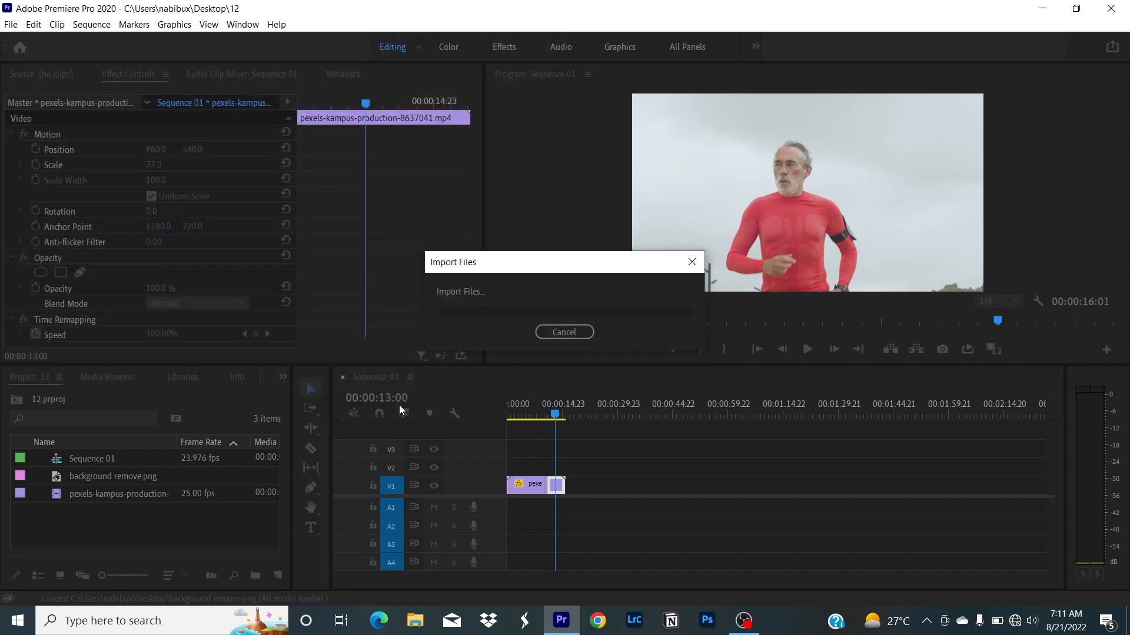
Step: Place the "background remove copy" image on V2 above the frozen clip and move the playhead to 00:00:11:05
{"action": "left_click_drag", "start_coordinate": [113, 464], "coordinate": [549, 461]}
{"action": "left_click_drag", "start_coordinate": [554, 414], "coordinate": [552, 416]}
{"action": "left_click", "coordinate": [556, 467]}
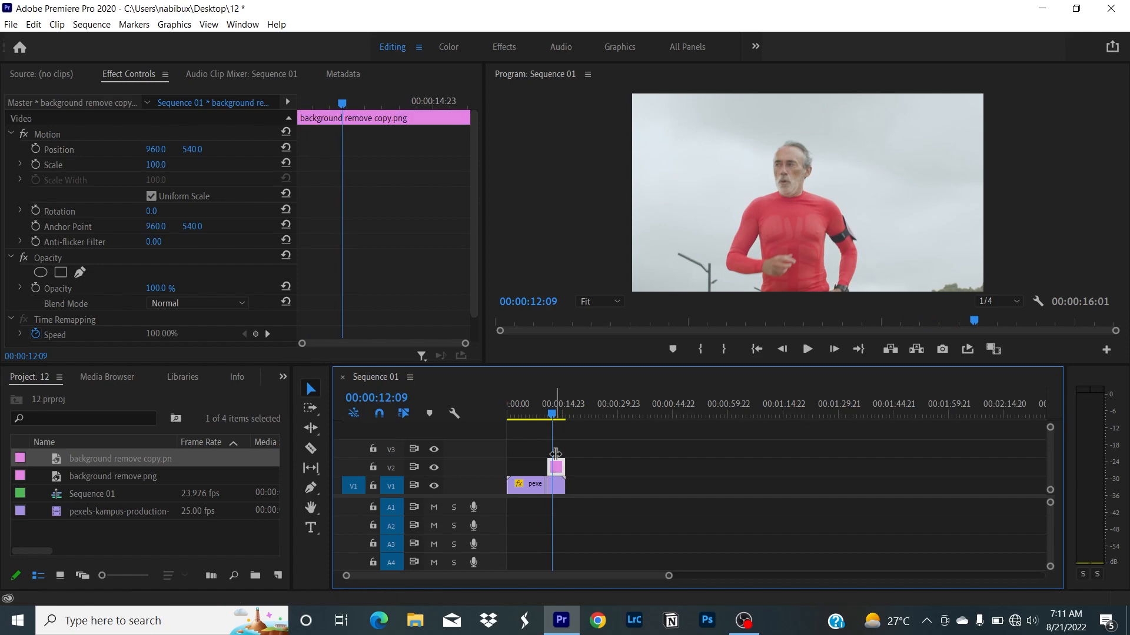
{"action": "left_click_drag", "start_coordinate": [552, 414], "coordinate": [549, 415]}
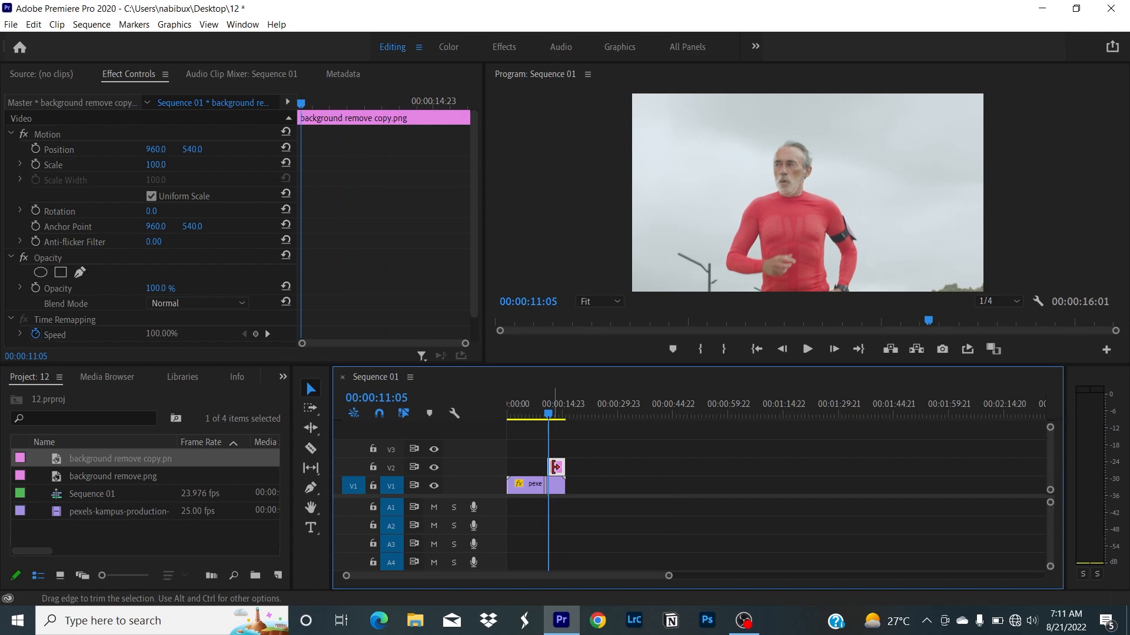
Step: Move the "background remove copy" image to V3 and keyframe its Scale from 100 at 00:00:11:05 to 150 at 00:00:11:13
{"action": "left_click_drag", "start_coordinate": [557, 468], "coordinate": [556, 450]}
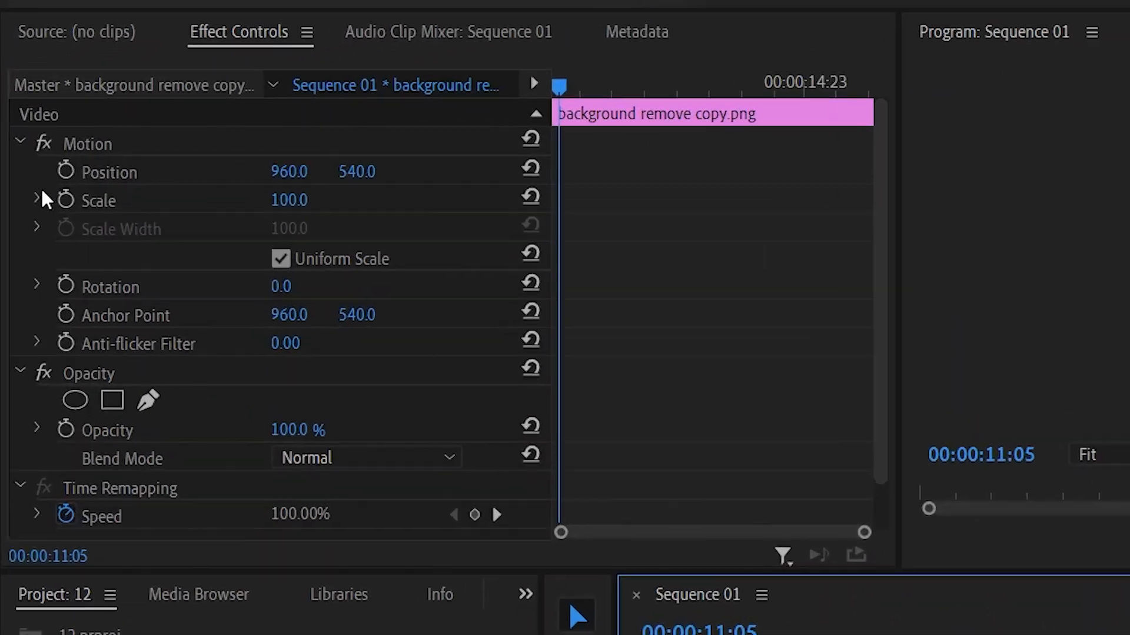
{"action": "left_click", "coordinate": [67, 210]}
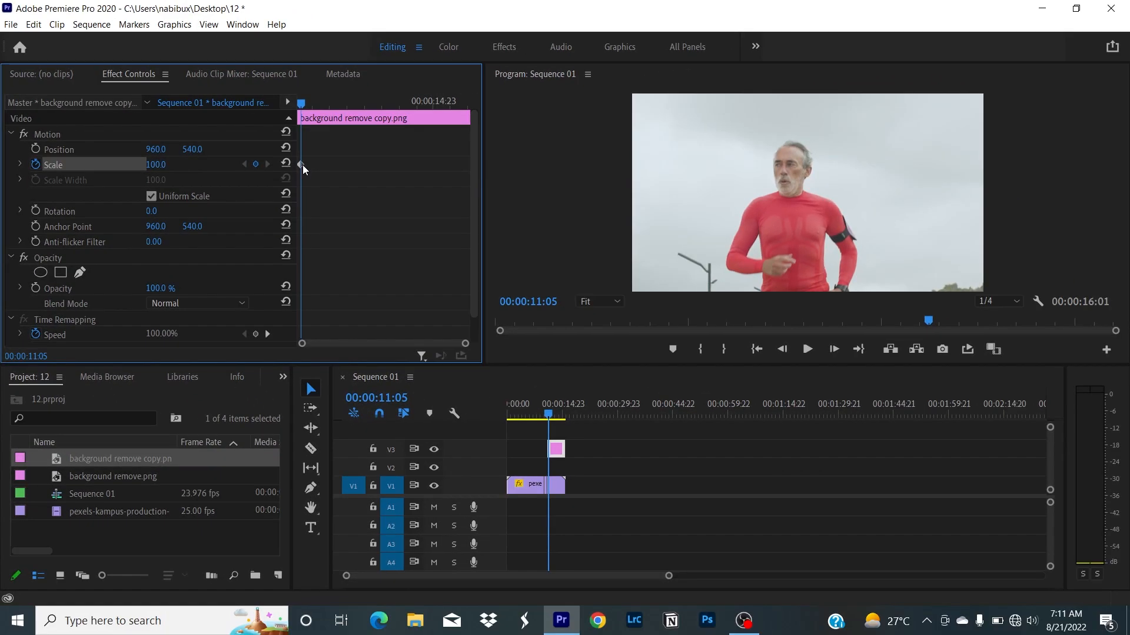
{"action": "left_click_drag", "start_coordinate": [304, 108], "coordinate": [312, 107]}
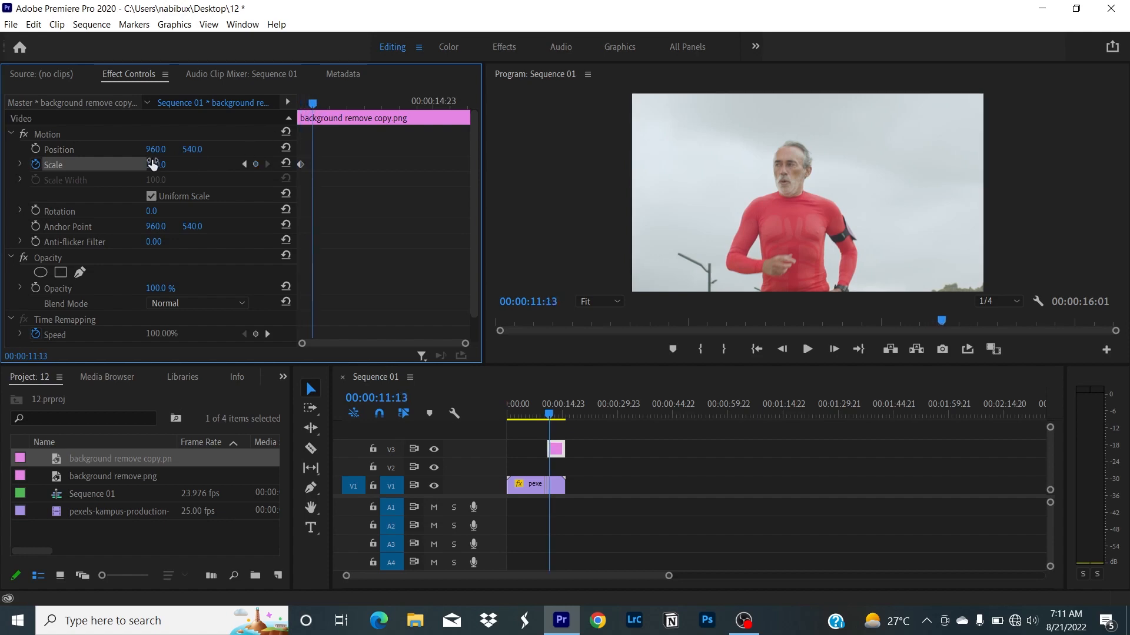
{"action": "mouse_move", "coordinate": [152, 164]}
{"action": "left_mouse_down"}
{"action": "mouse_move", "coordinate": [179, 164]}
{"action": "mouse_move", "coordinate": [166, 164]}
{"action": "left_mouse_up"}
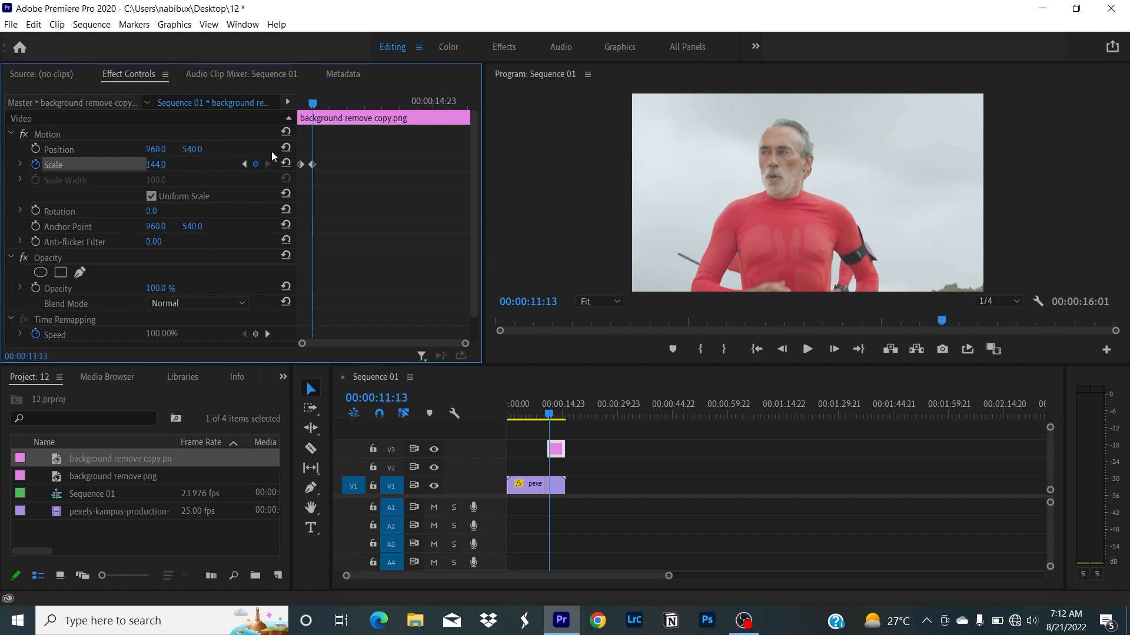
{"action": "left_click_drag", "start_coordinate": [164, 165], "coordinate": [168, 166]}
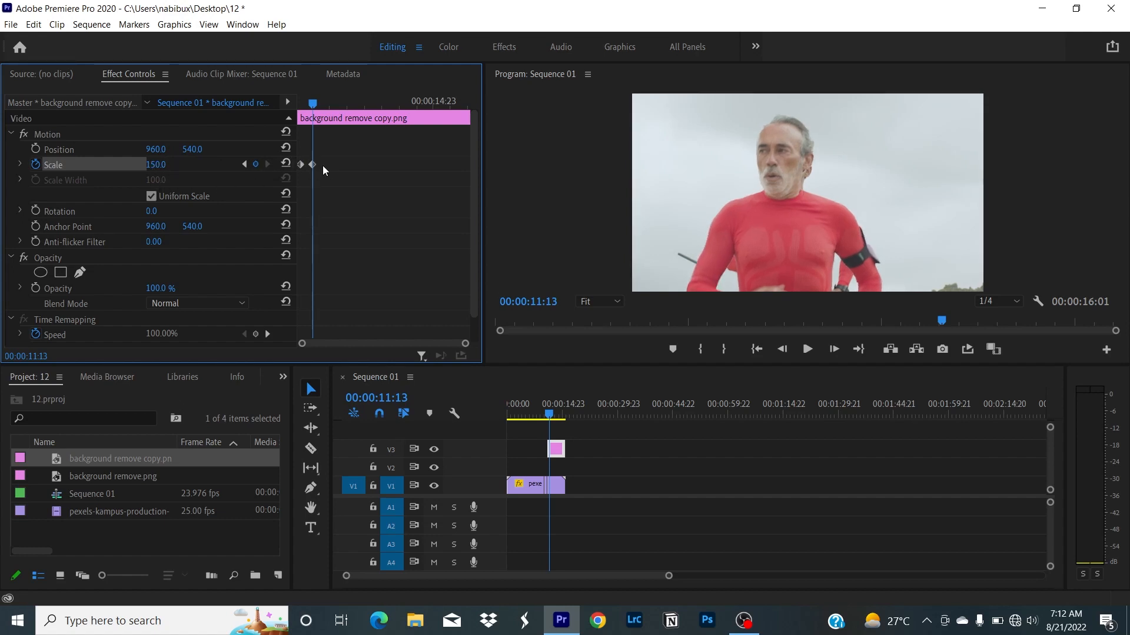
Step: Shift the image's second Scale keyframe a few frames later and play back the scaling animation
{"action": "left_click_drag", "start_coordinate": [312, 164], "coordinate": [321, 175]}
{"action": "left_click_drag", "start_coordinate": [312, 110], "coordinate": [278, 132]}
{"action": "key", "text": "space"}
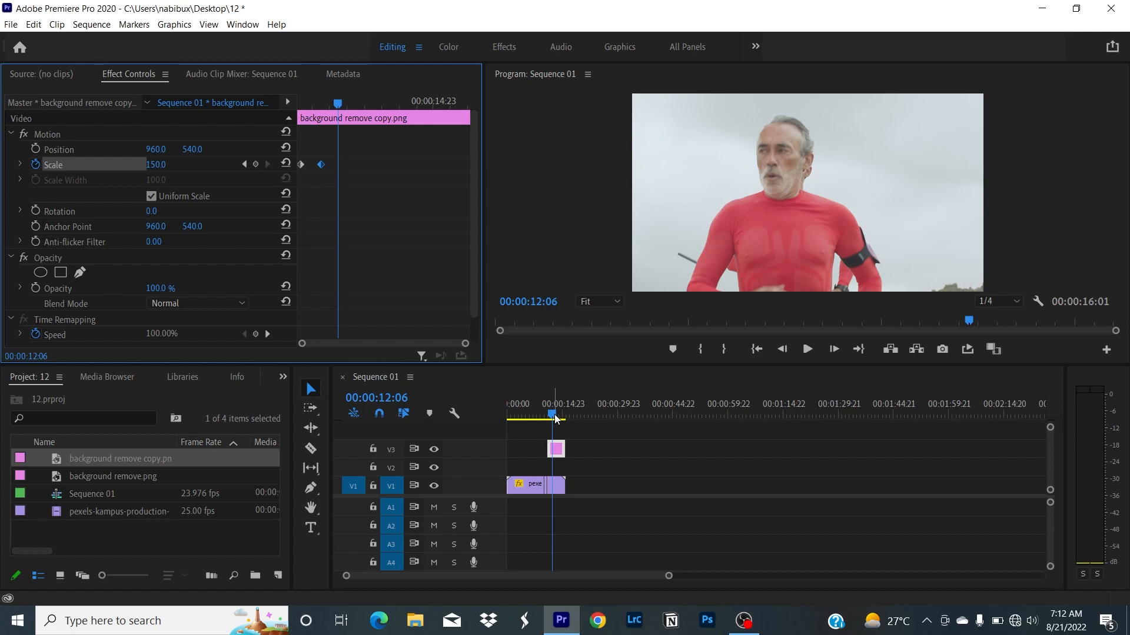
Step: Find the Gaussian Blur video effect by searching for "gaus" and apply it to the frozen clip on V1
{"action": "left_click", "coordinate": [558, 484]}
{"action": "left_click", "coordinate": [559, 485]}
{"action": "left_click_drag", "start_coordinate": [556, 406], "coordinate": [552, 420]}
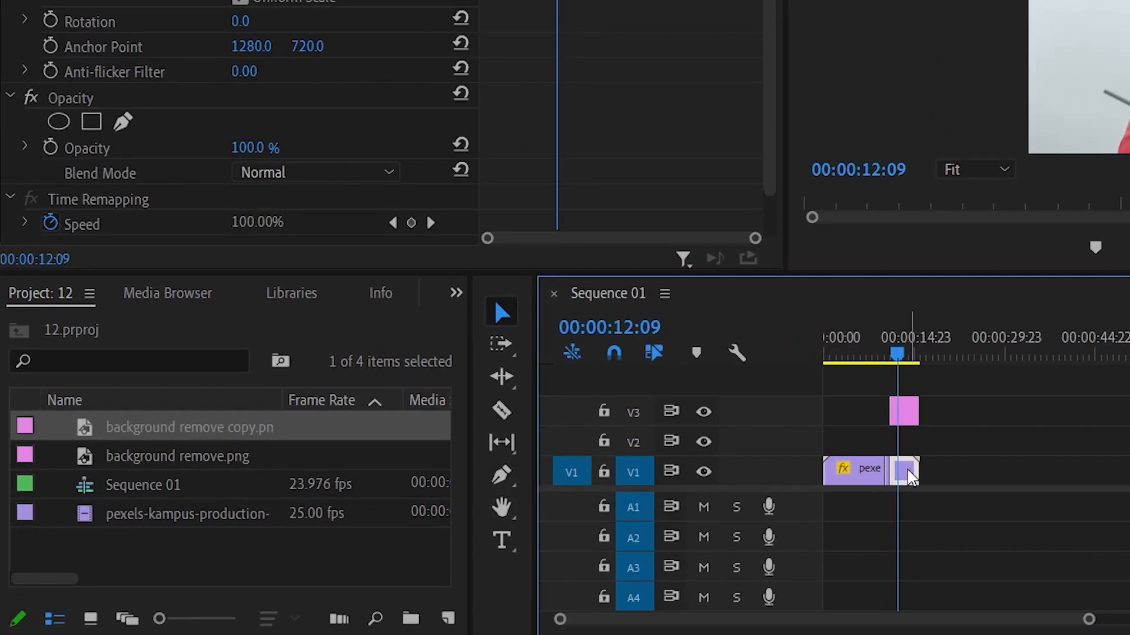
{"action": "left_click", "coordinate": [457, 292]}
{"action": "left_click", "coordinate": [487, 427]}
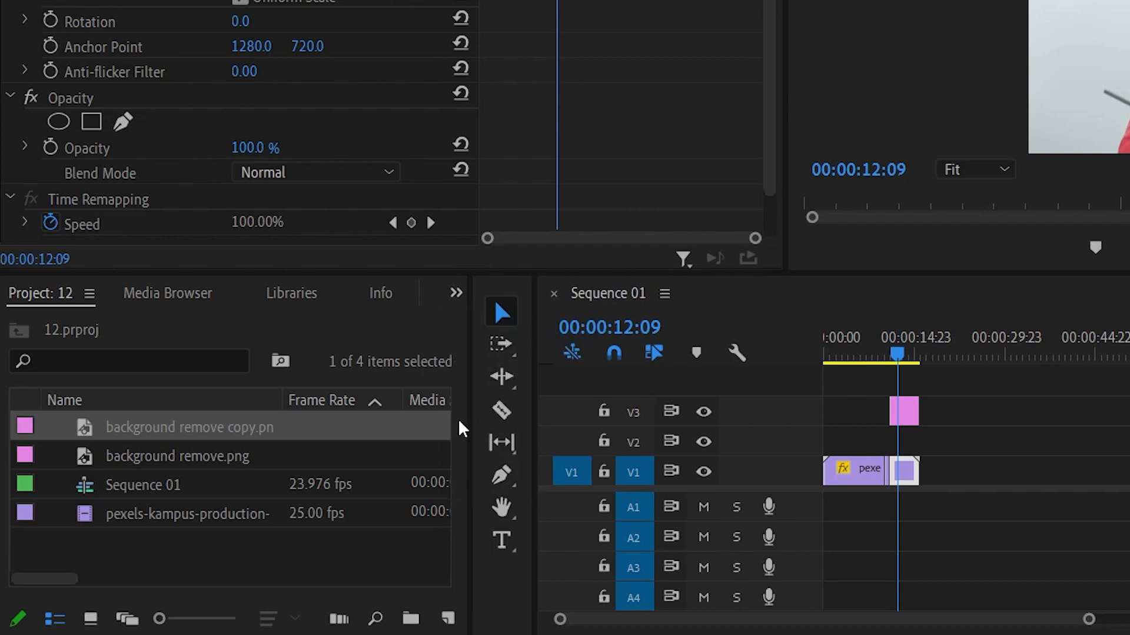
{"action": "left_click", "coordinate": [100, 325]}
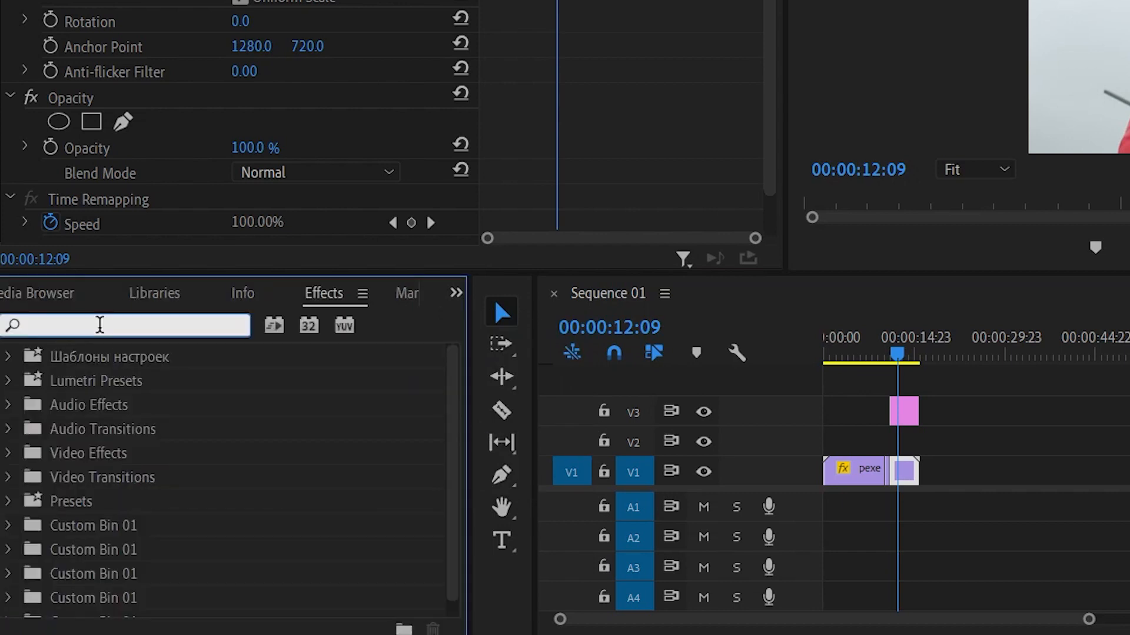
{"action": "type", "text": "gaus"}
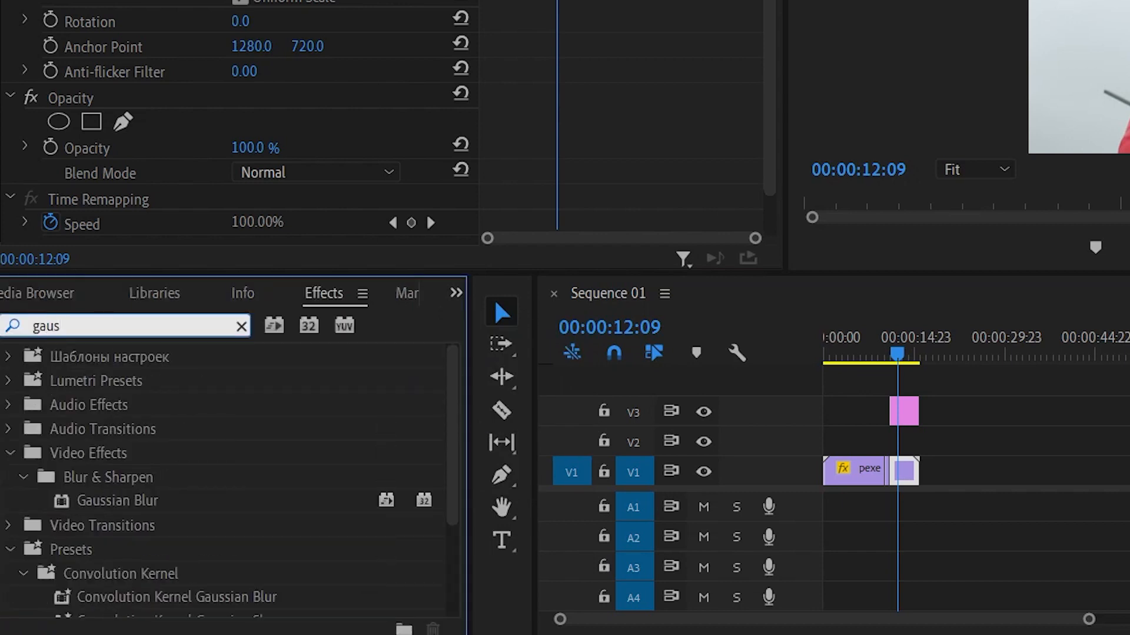
{"action": "left_click", "coordinate": [94, 501]}
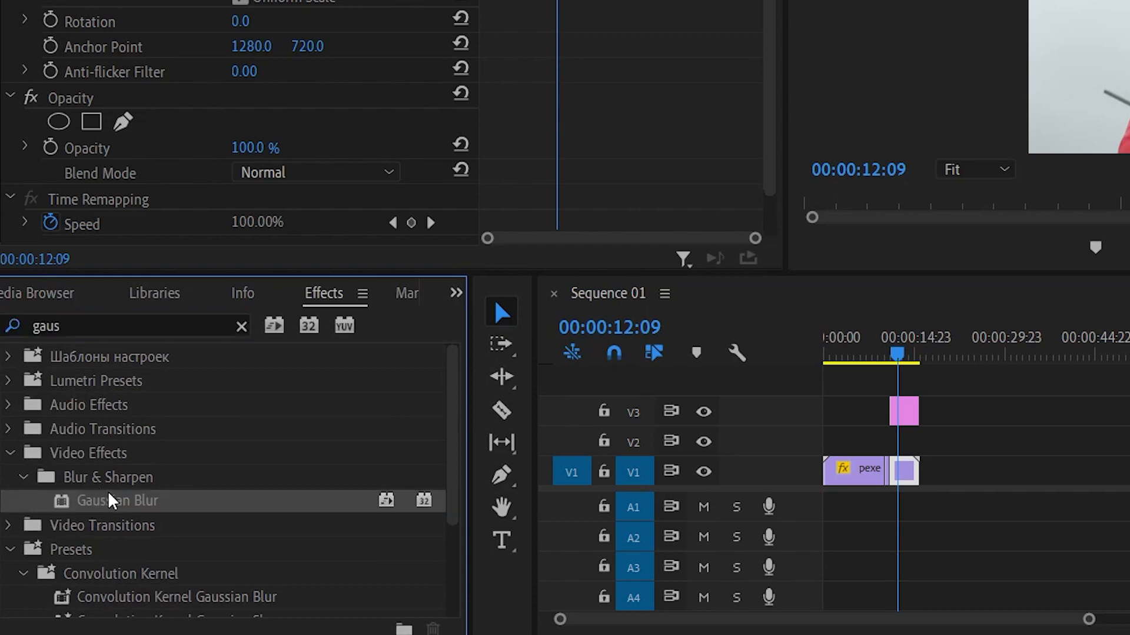
{"action": "left_click_drag", "start_coordinate": [111, 509], "coordinate": [907, 480]}
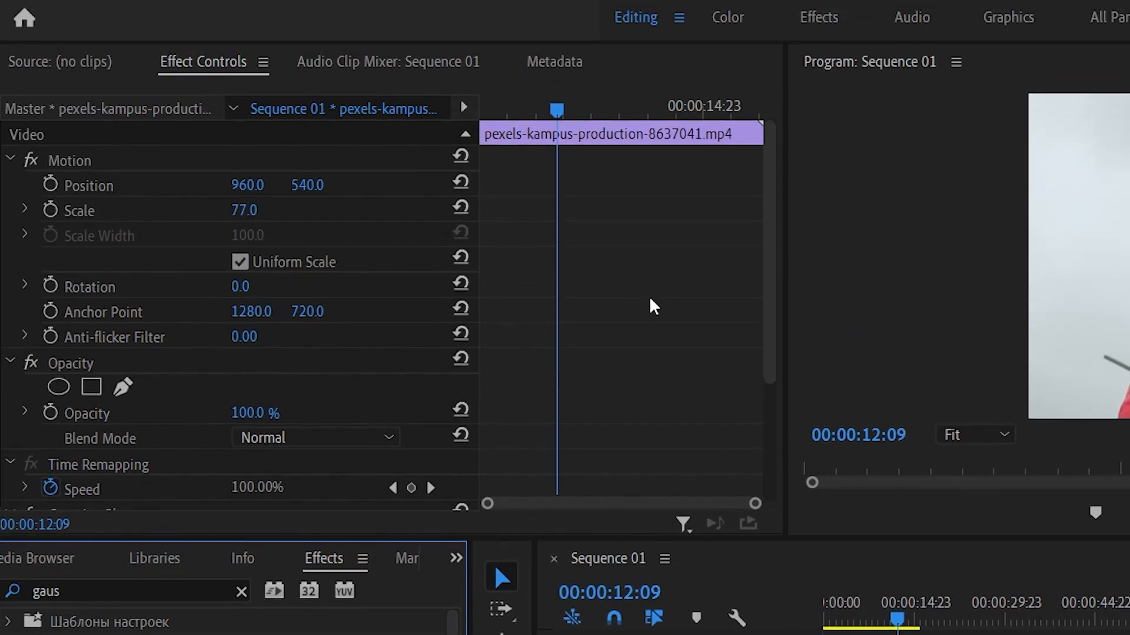
Step: Set the Gaussian Blur's Blurriness to 100 on the frozen clip and enable Repeat Edge Pixels
{"action": "left_click_drag", "start_coordinate": [769, 336], "coordinate": [764, 470]}
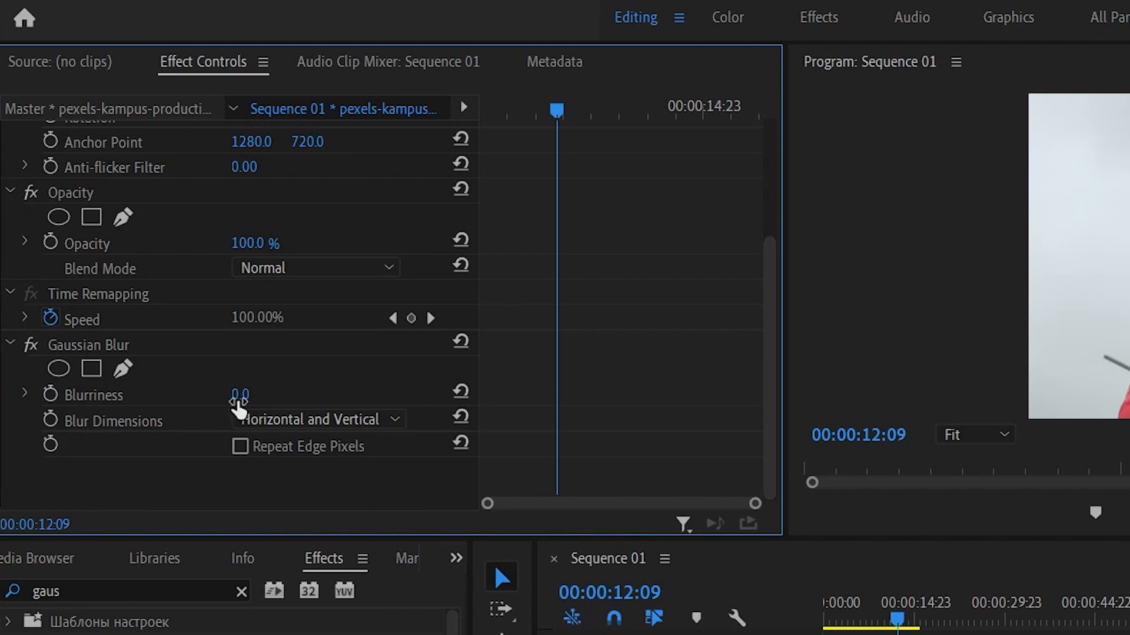
{"action": "left_click", "coordinate": [240, 397]}
{"action": "type", "text": "100"}
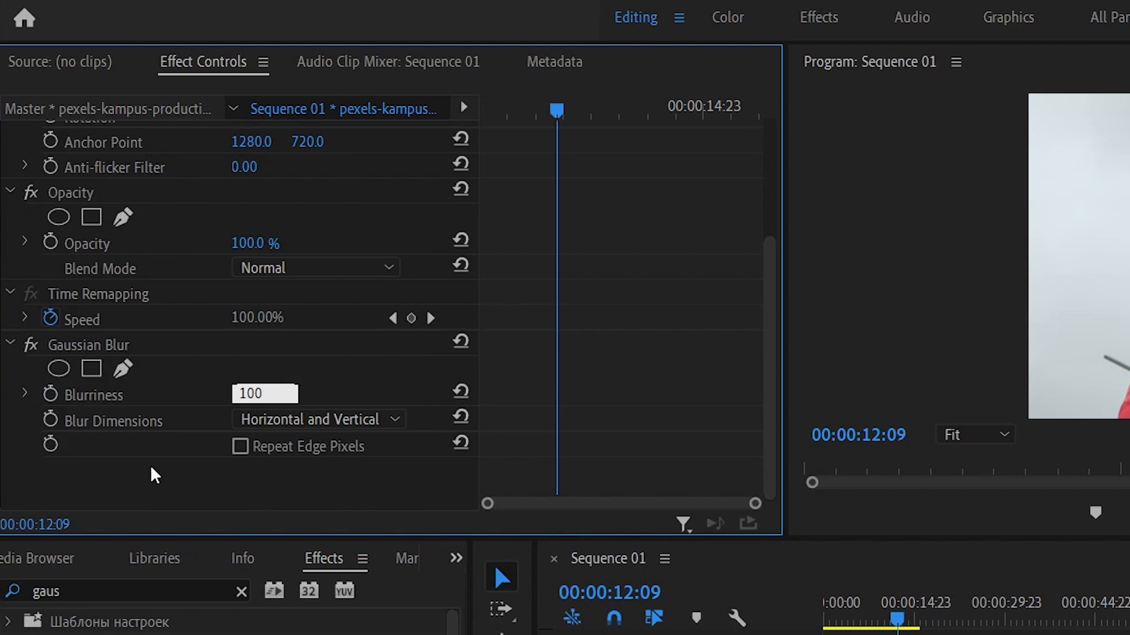
{"action": "left_click", "coordinate": [132, 474]}
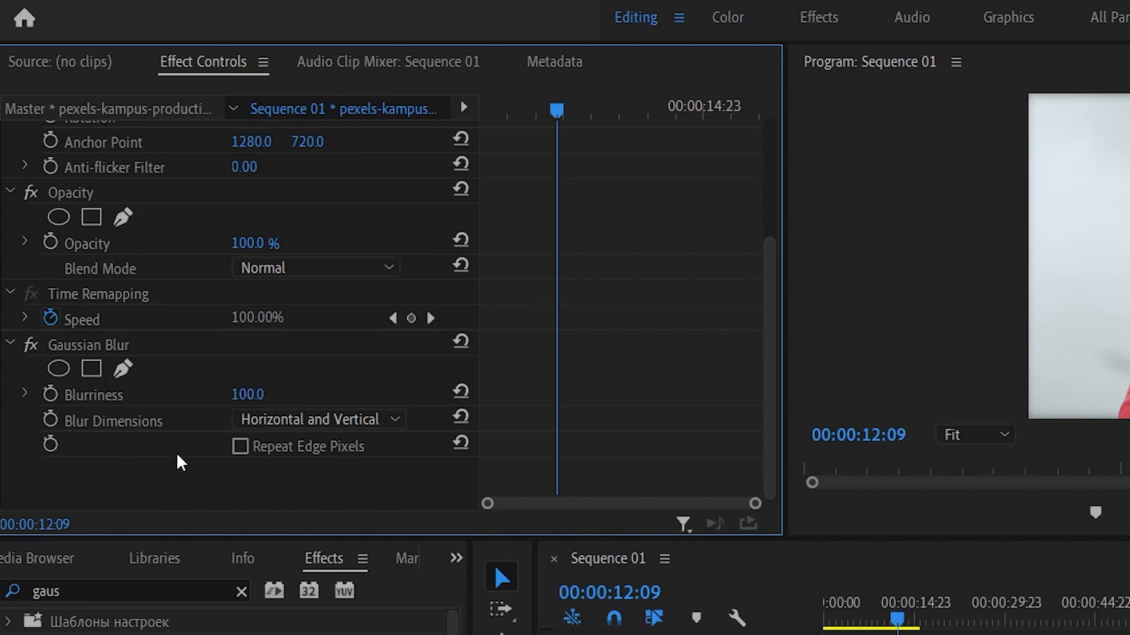
{"action": "left_click", "coordinate": [241, 448]}
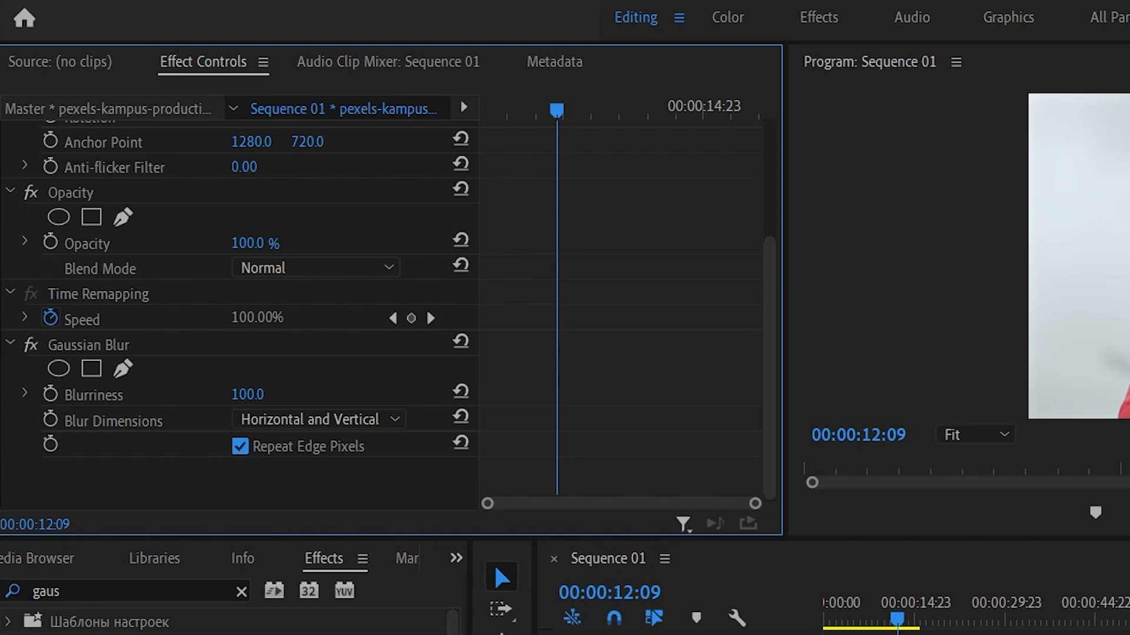
Step: Scrub and play through the freeze-frame section to review the scaling cut-out over the blurred background
{"action": "mouse_move", "coordinate": [902, 625]}
{"action": "left_mouse_down"}
{"action": "mouse_move", "coordinate": [892, 627]}
{"action": "mouse_move", "coordinate": [904, 628]}
{"action": "left_mouse_up"}
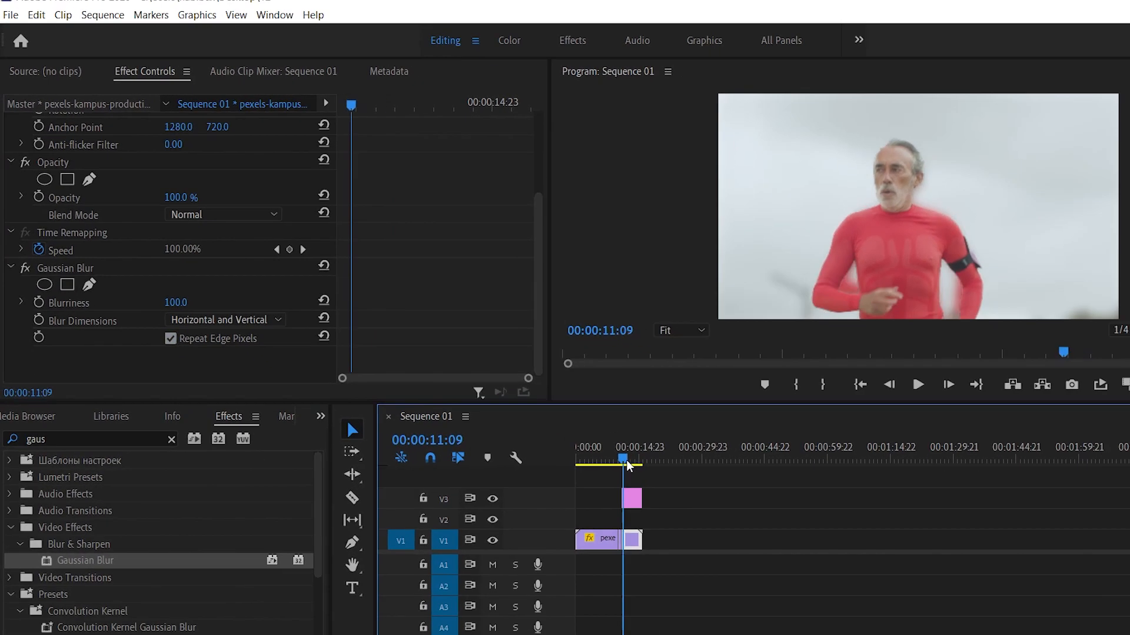
{"action": "mouse_move", "coordinate": [556, 419]}
{"action": "left_mouse_down"}
{"action": "mouse_move", "coordinate": [567, 422]}
{"action": "mouse_move", "coordinate": [553, 433]}
{"action": "left_mouse_up"}
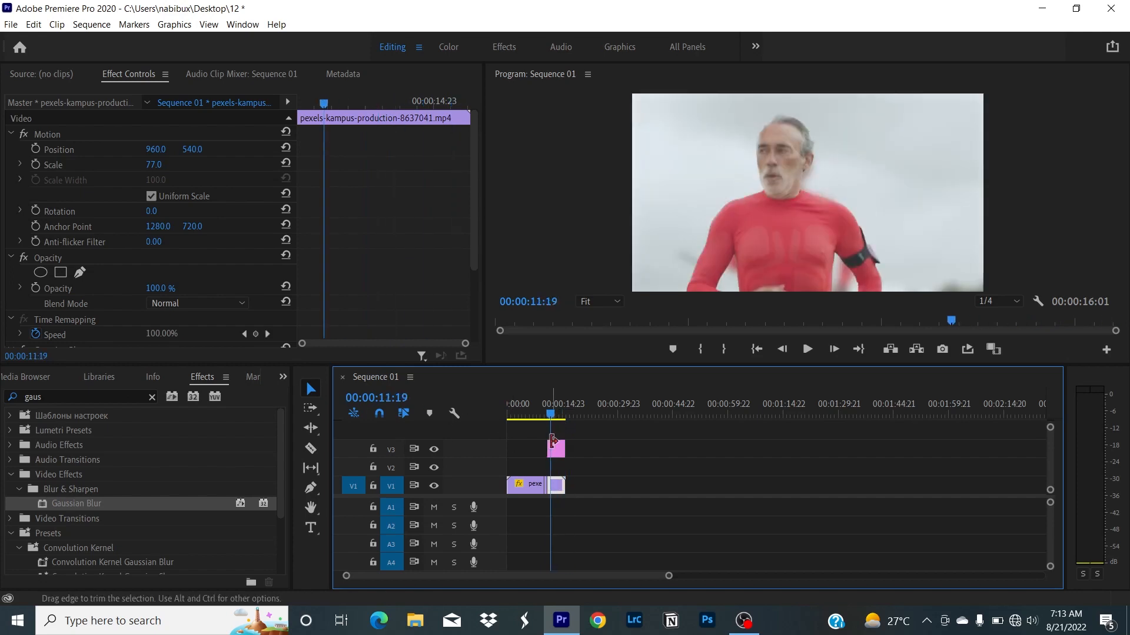
{"action": "left_click", "coordinate": [559, 453]}
{"action": "key", "text": "space"}
{"action": "key", "text": "space"}
{"action": "left_click", "coordinate": [558, 450]}
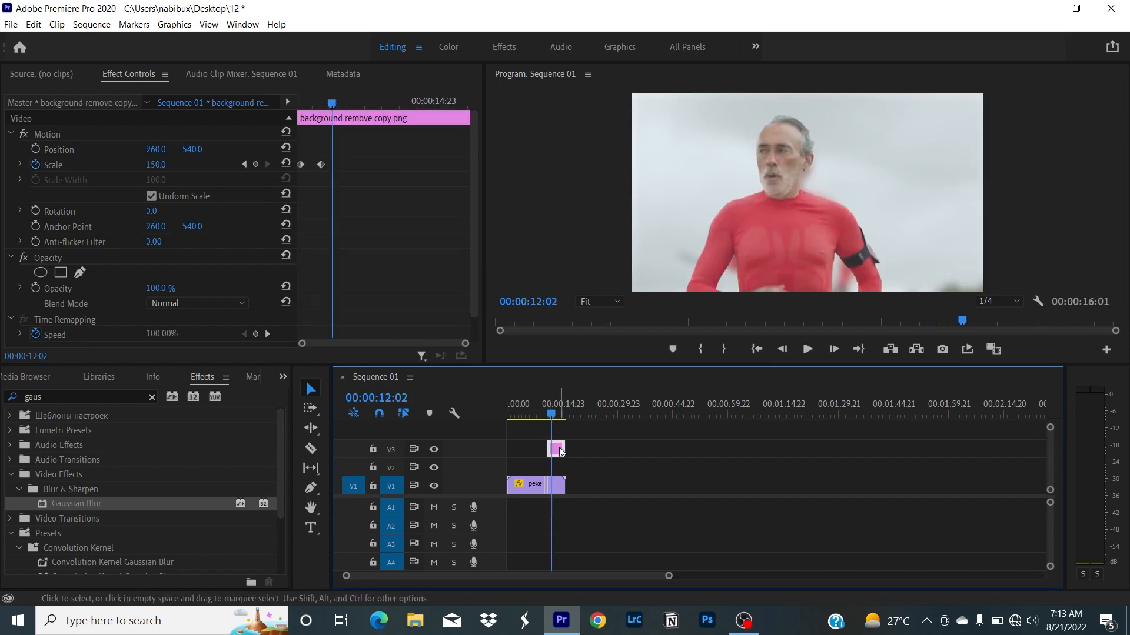
Step: Search the effects for "black & whi", apply Black & White to the frozen clip on V1, and check the result
{"action": "left_click", "coordinate": [559, 478]}
{"action": "left_click", "coordinate": [556, 485]}
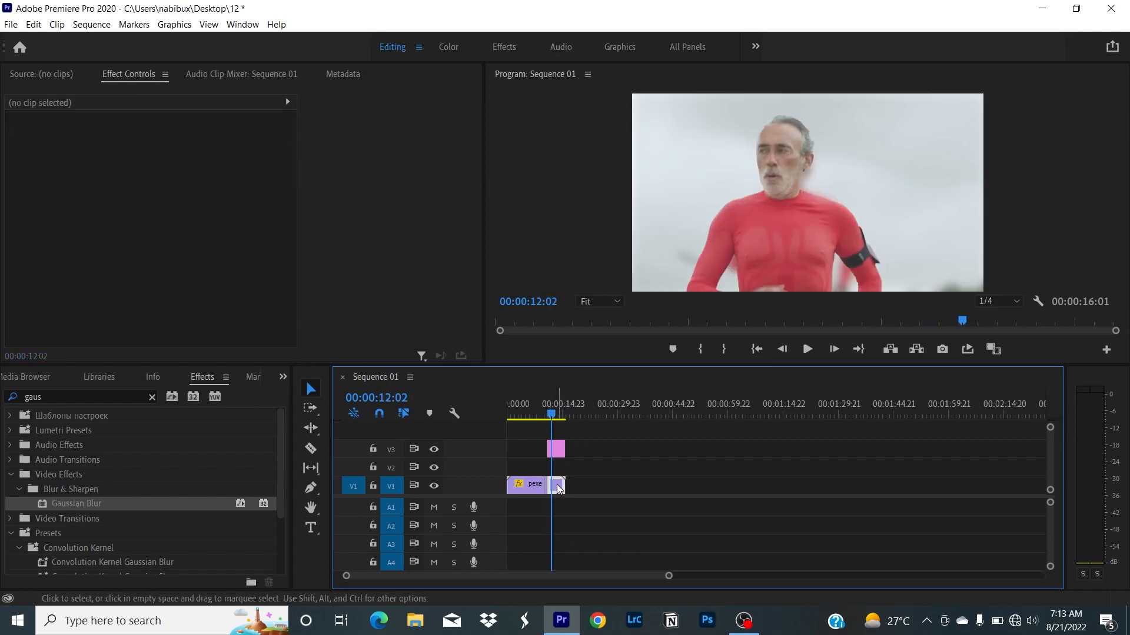
{"action": "left_click", "coordinate": [552, 418]}
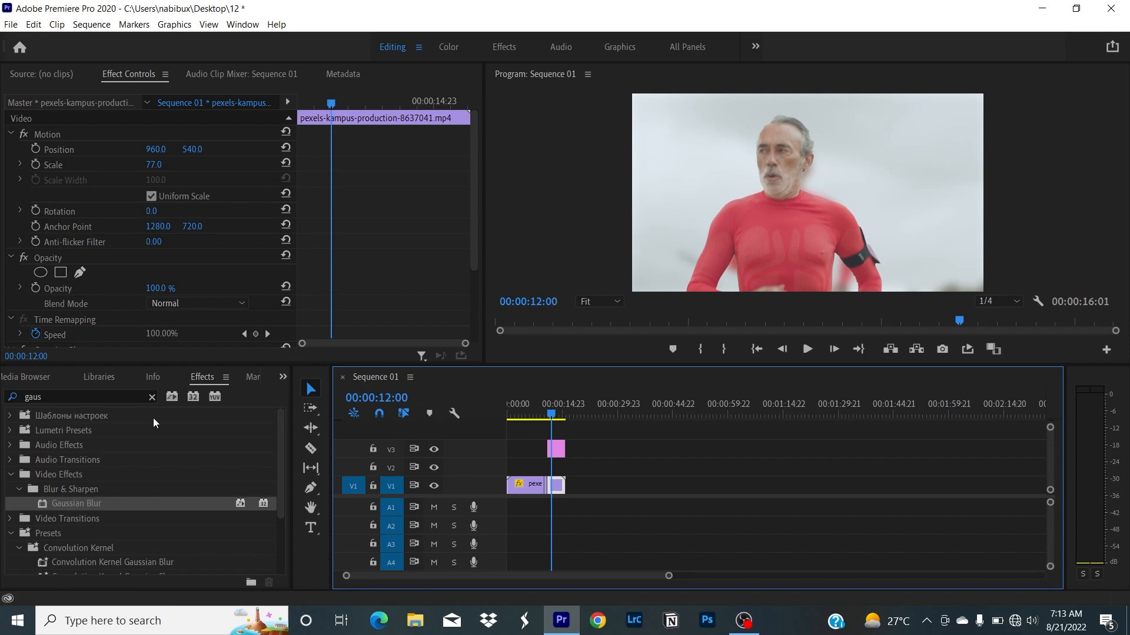
{"action": "left_click", "coordinate": [99, 403]}
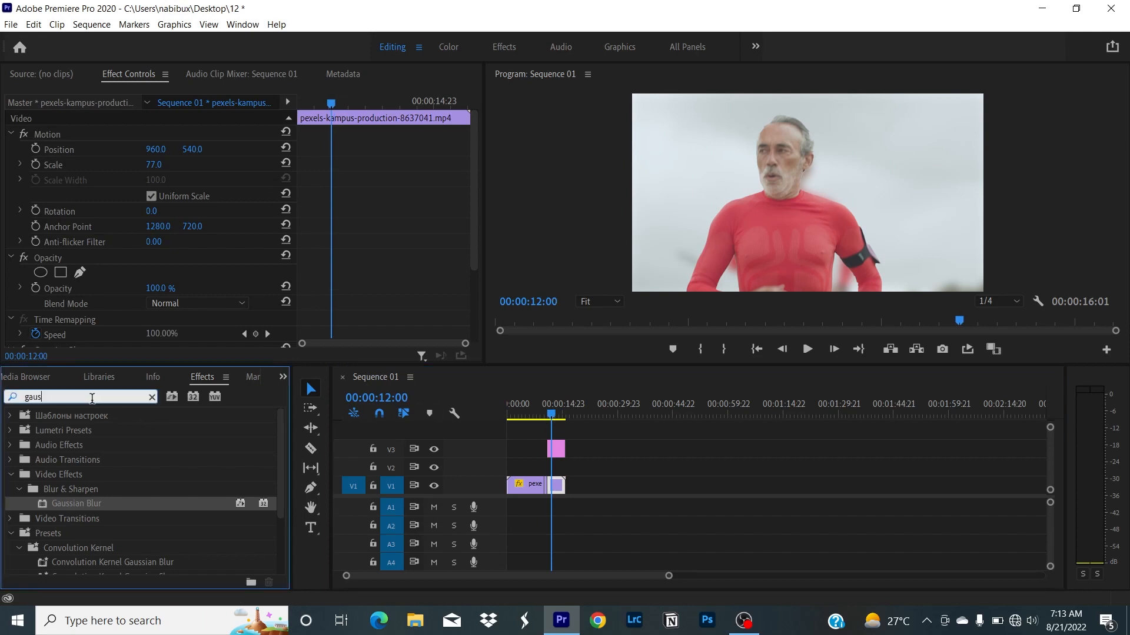
{"action": "type", "text": "black"}
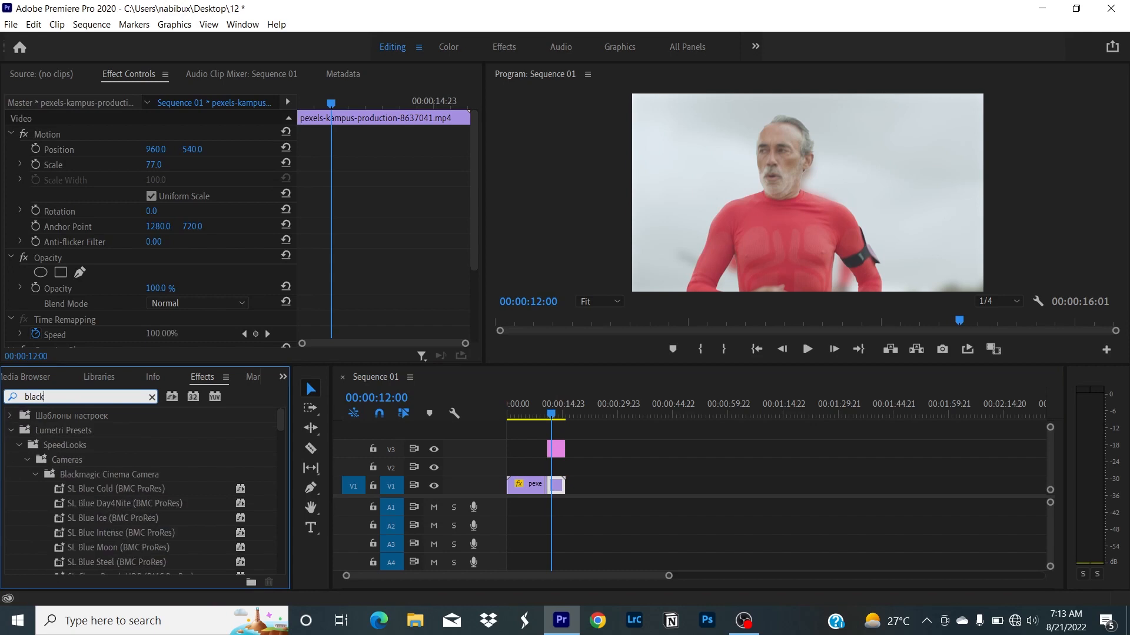
{"action": "scroll", "coordinate": [92, 484], "scroll_direction": "down", "scroll_amount": 1}
{"action": "scroll", "coordinate": [100, 487], "scroll_direction": "down", "scroll_amount": 1}
{"action": "scroll", "coordinate": [100, 478], "scroll_direction": "up", "scroll_amount": 2}
{"action": "type", "text": "k & whi"}
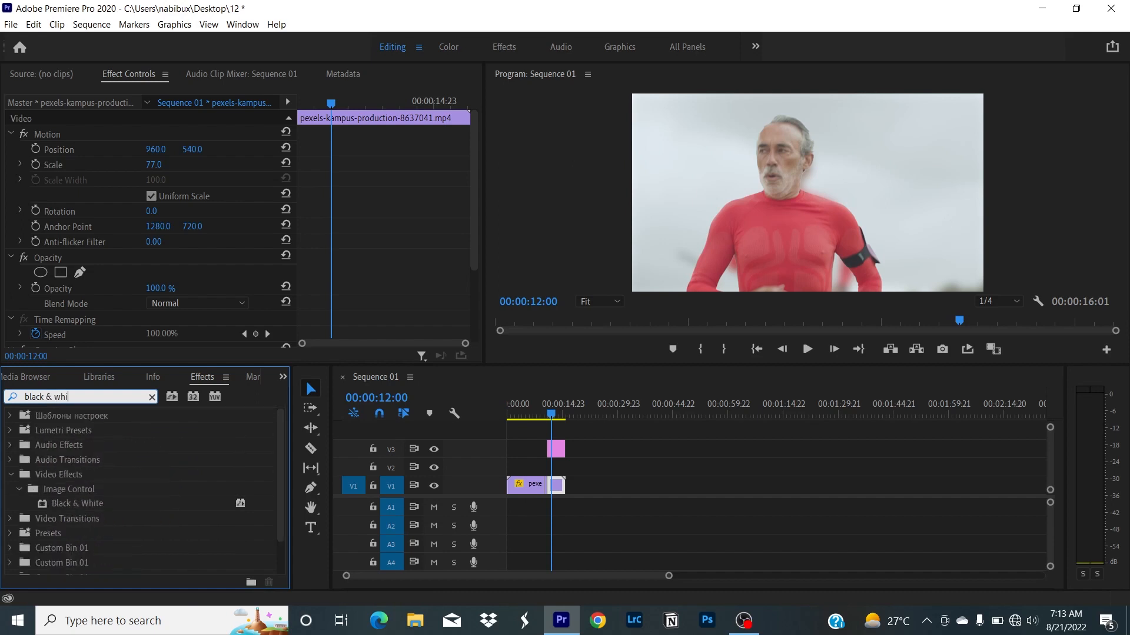
{"action": "left_click", "coordinate": [62, 503]}
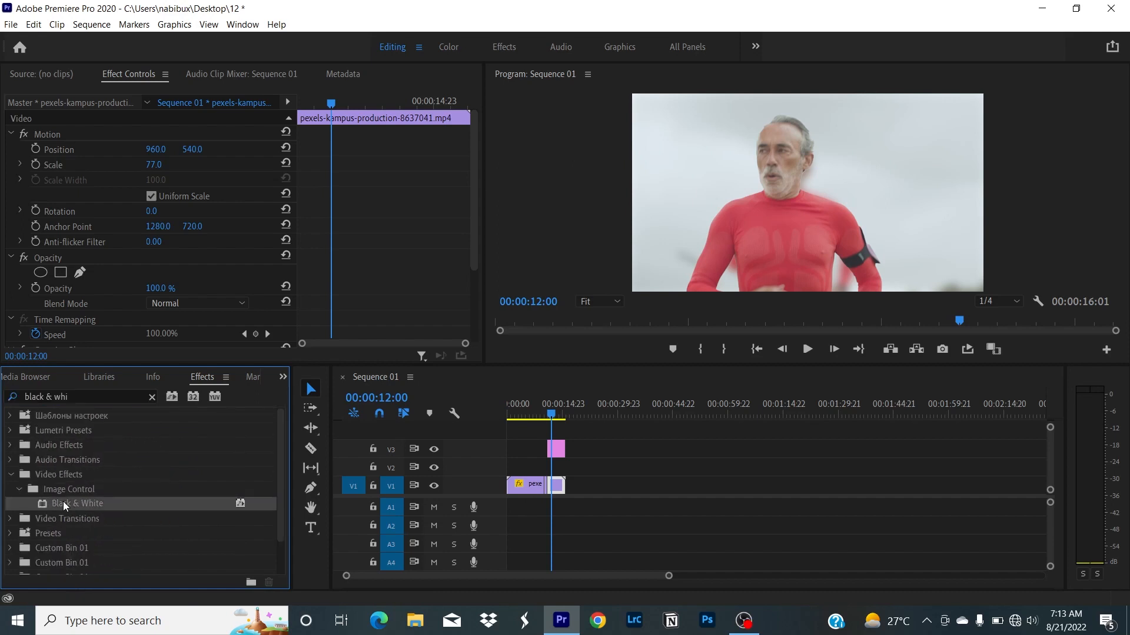
{"action": "left_click_drag", "start_coordinate": [62, 501], "coordinate": [561, 493]}
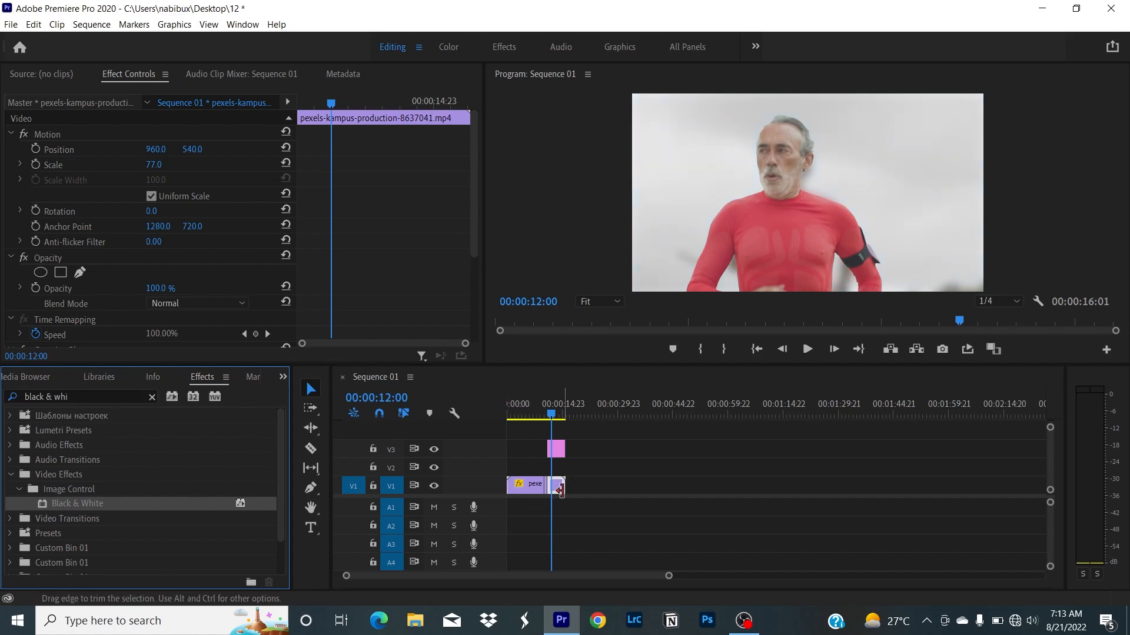
{"action": "mouse_move", "coordinate": [551, 412]}
{"action": "left_mouse_down"}
{"action": "mouse_move", "coordinate": [563, 415]}
{"action": "mouse_move", "coordinate": [549, 422]}
{"action": "left_mouse_up"}
{"action": "left_click", "coordinate": [556, 451]}
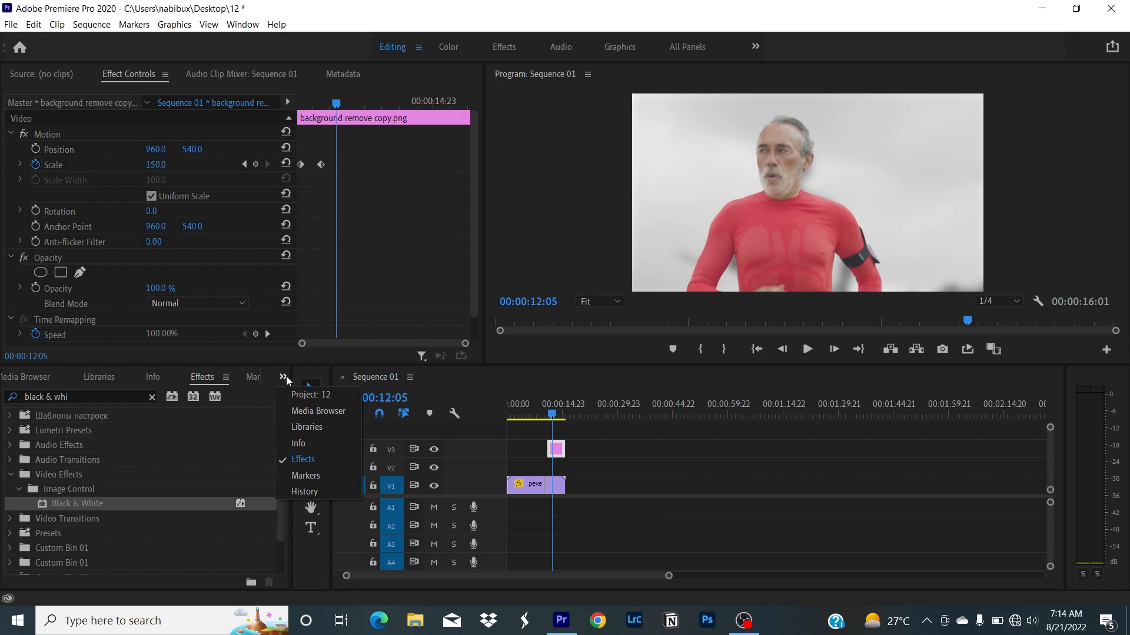
Step: Import the "ink splash" image from the Desktop into the project
{"action": "left_click", "coordinate": [297, 395]}
{"action": "double_click", "coordinate": [204, 528]}
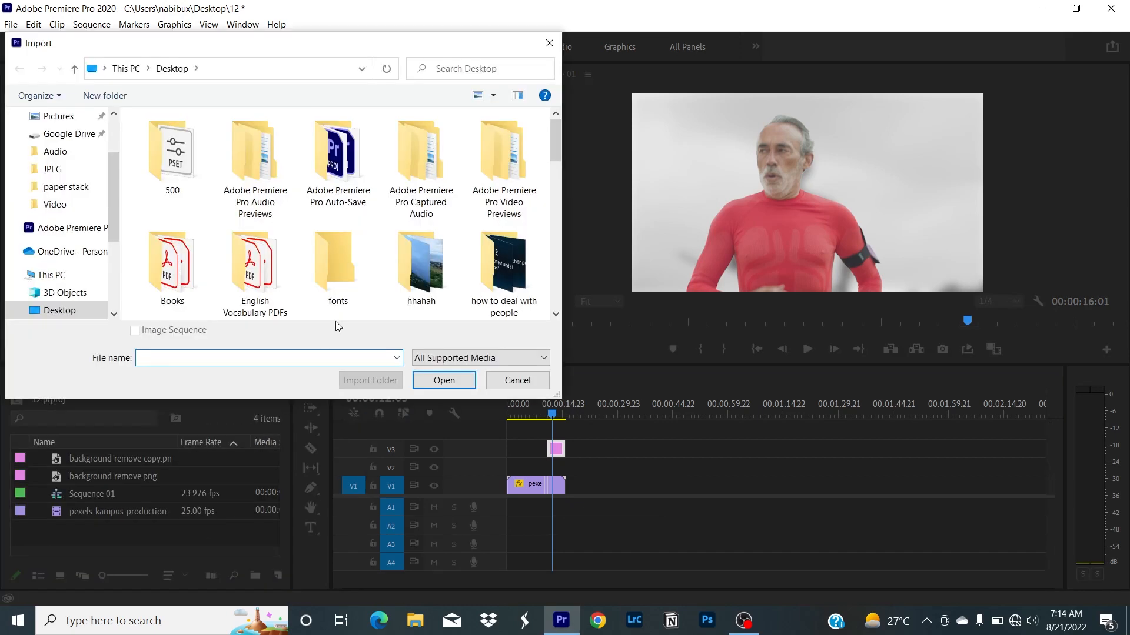
{"action": "scroll", "coordinate": [362, 284], "scroll_direction": "down", "scroll_amount": 2}
{"action": "scroll", "coordinate": [286, 237], "scroll_direction": "down", "scroll_amount": 3}
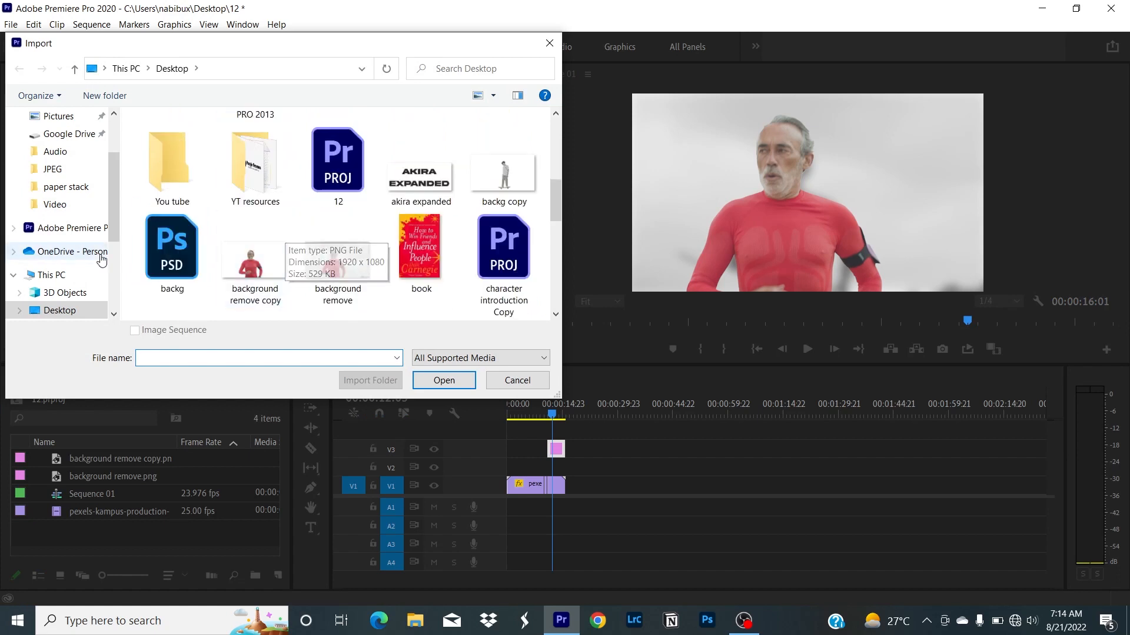
{"action": "scroll", "coordinate": [316, 219], "scroll_direction": "down", "scroll_amount": 4}
{"action": "scroll", "coordinate": [504, 259], "scroll_direction": "up", "scroll_amount": 3}
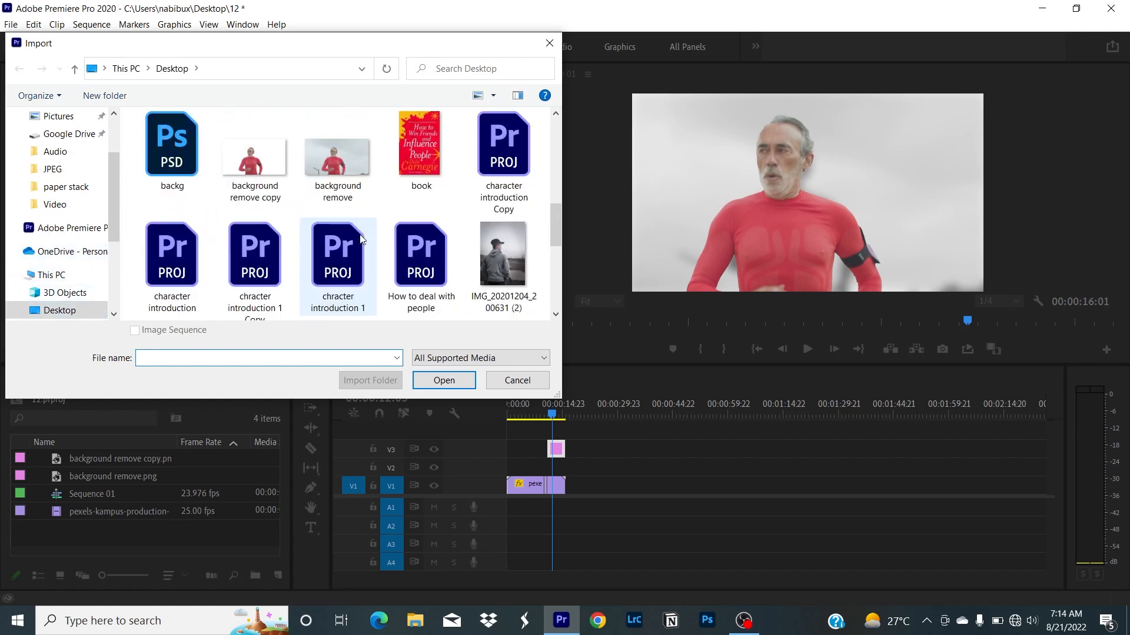
{"action": "scroll", "coordinate": [509, 274], "scroll_direction": "down", "scroll_amount": 1}
{"action": "left_click", "coordinate": [503, 279]}
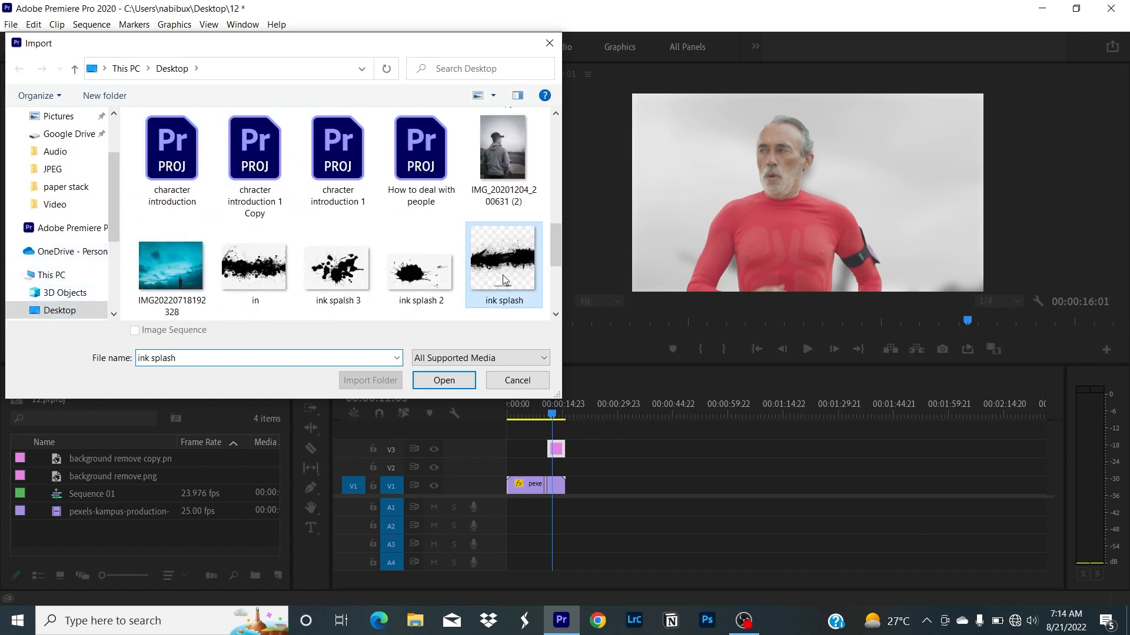
{"action": "left_click", "coordinate": [444, 380]}
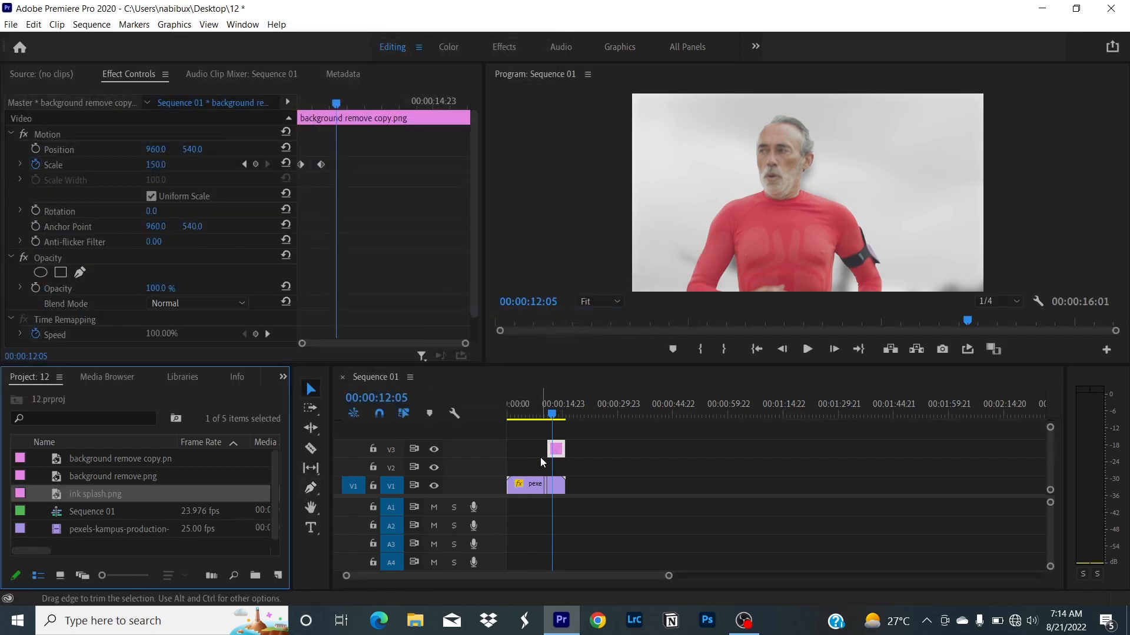
Step: Add two video tracks after Video 3 and move the runner cut-out clip up to V4
{"action": "left_click_drag", "start_coordinate": [444, 497], "coordinate": [444, 533]}
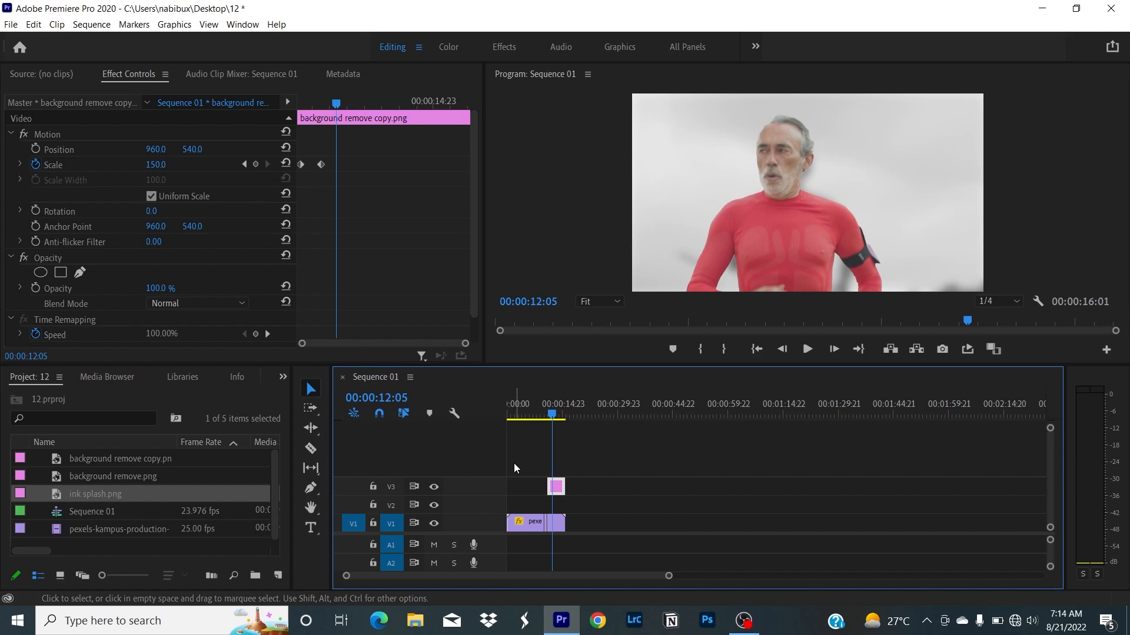
{"action": "left_click", "coordinate": [88, 24]}
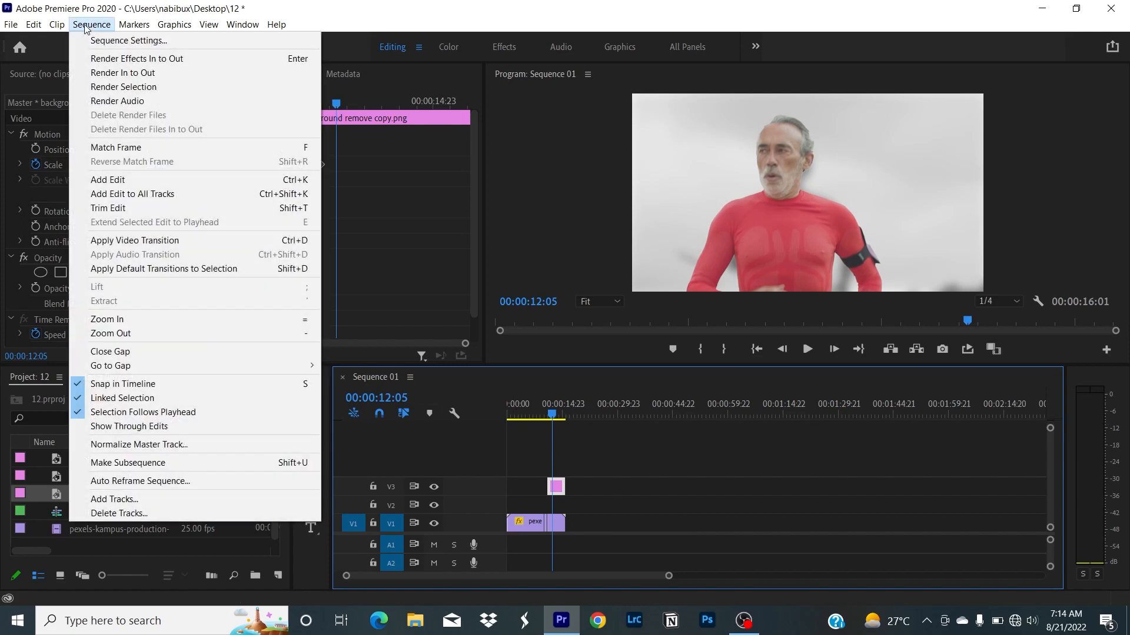
{"action": "left_click", "coordinate": [189, 498]}
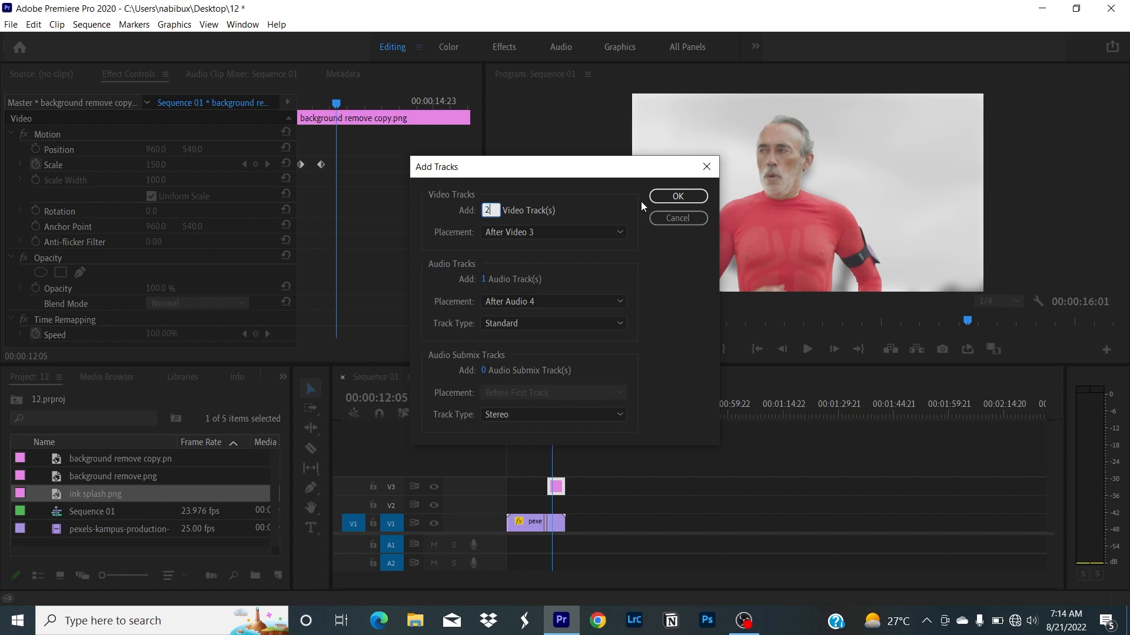
{"action": "left_click", "coordinate": [668, 199]}
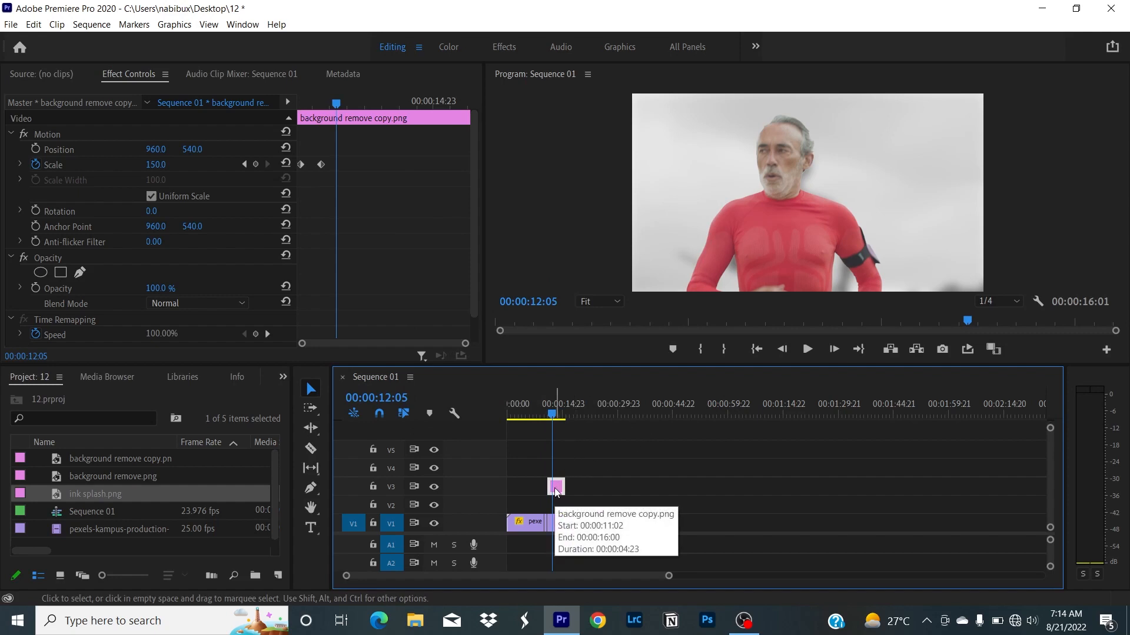
{"action": "left_click_drag", "start_coordinate": [556, 492], "coordinate": [556, 469]}
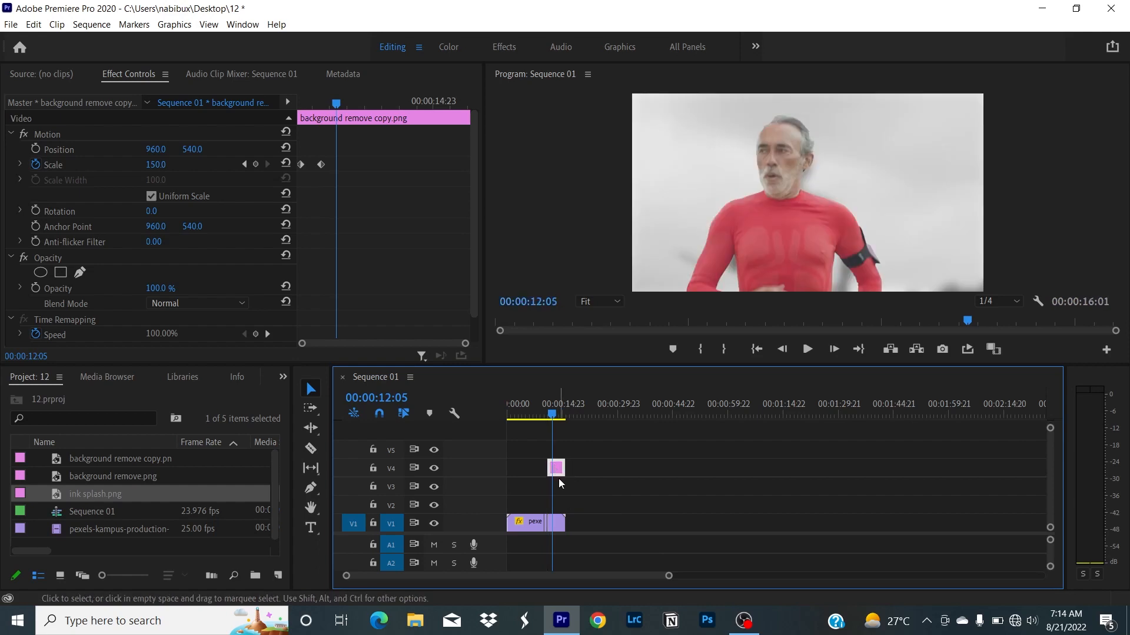
Step: Place ink splash.png on V3 beneath the runner cut-out, aligned with the cut-out clip's start and end
{"action": "left_click", "coordinate": [563, 492]}
{"action": "mouse_move", "coordinate": [553, 412]}
{"action": "left_mouse_down"}
{"action": "mouse_move", "coordinate": [529, 413]}
{"action": "mouse_move", "coordinate": [569, 420]}
{"action": "mouse_move", "coordinate": [549, 429]}
{"action": "left_mouse_up"}
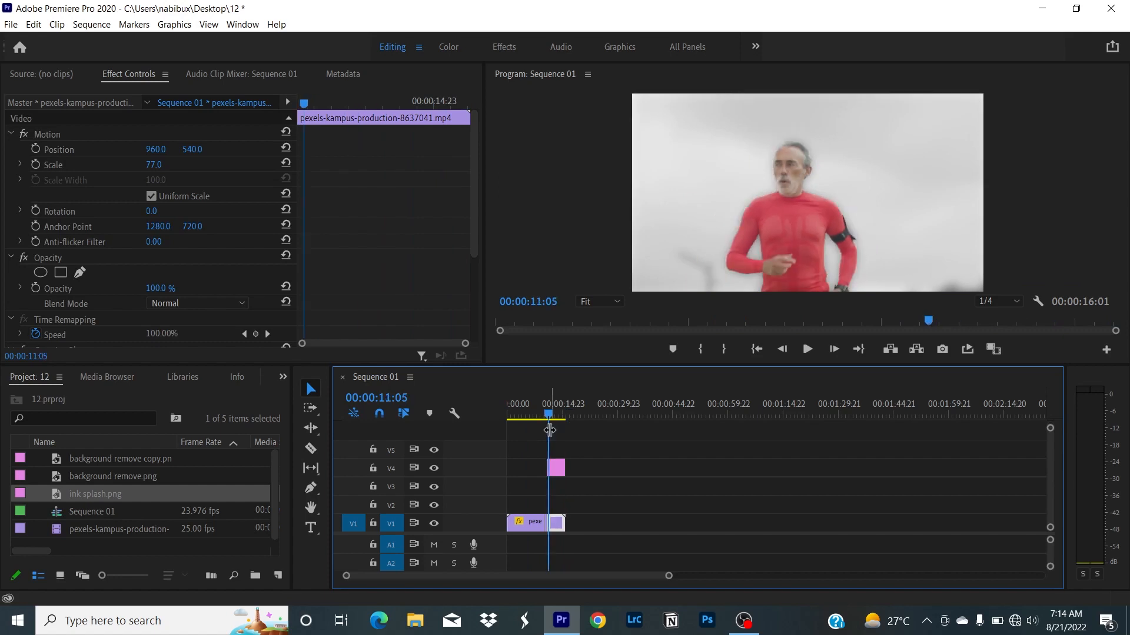
{"action": "left_click", "coordinate": [274, 495]}
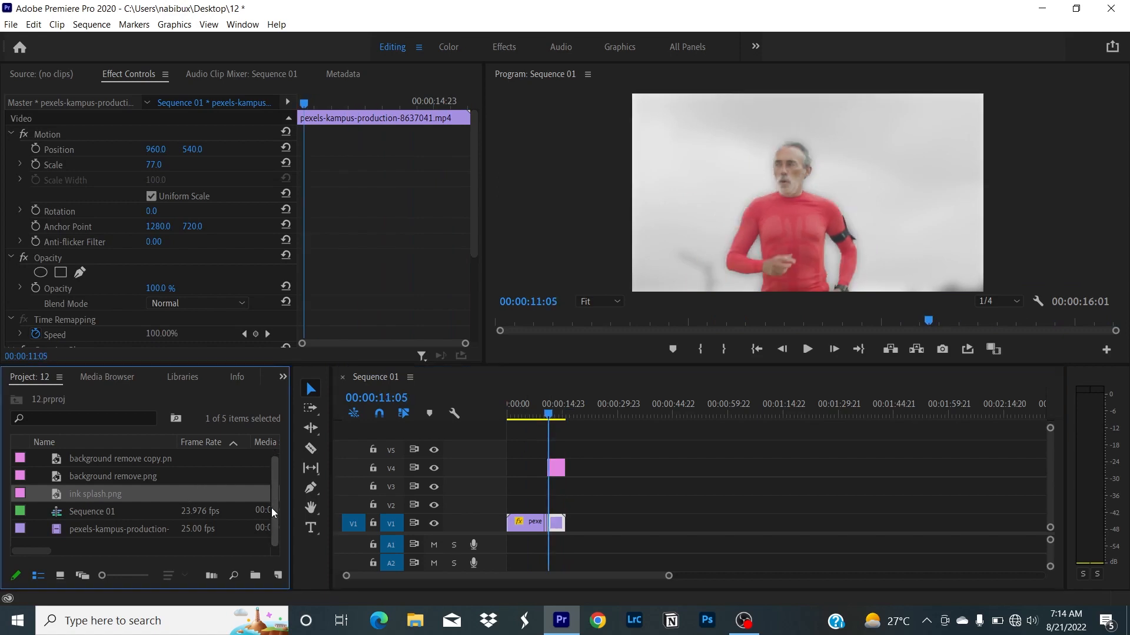
{"action": "left_click_drag", "start_coordinate": [105, 498], "coordinate": [547, 492]}
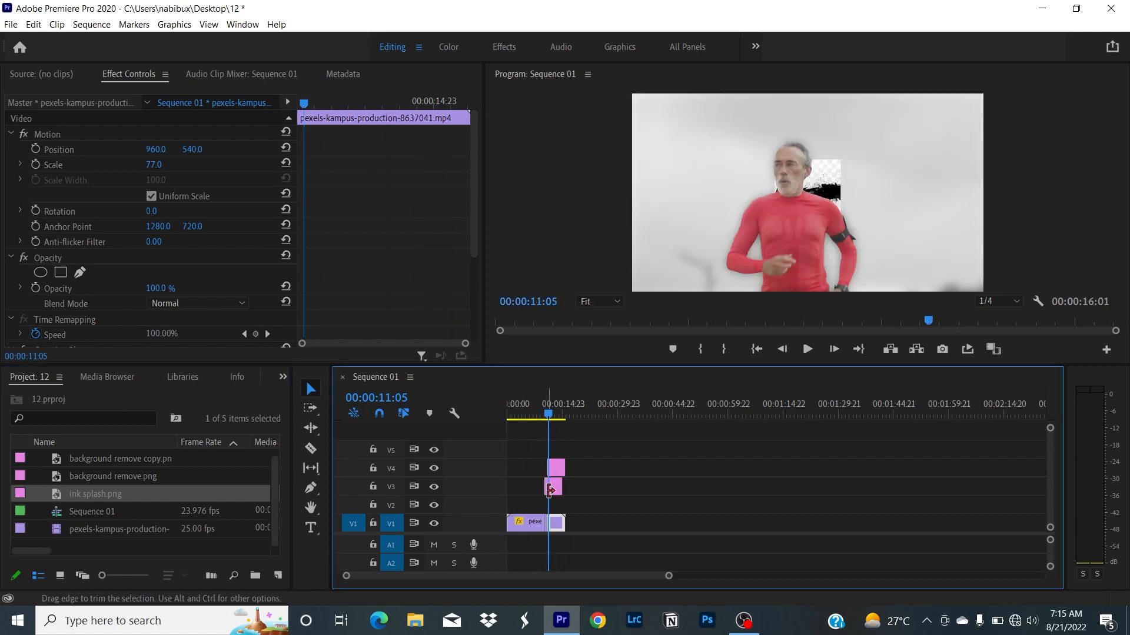
{"action": "left_click_drag", "start_coordinate": [557, 489], "coordinate": [559, 486]}
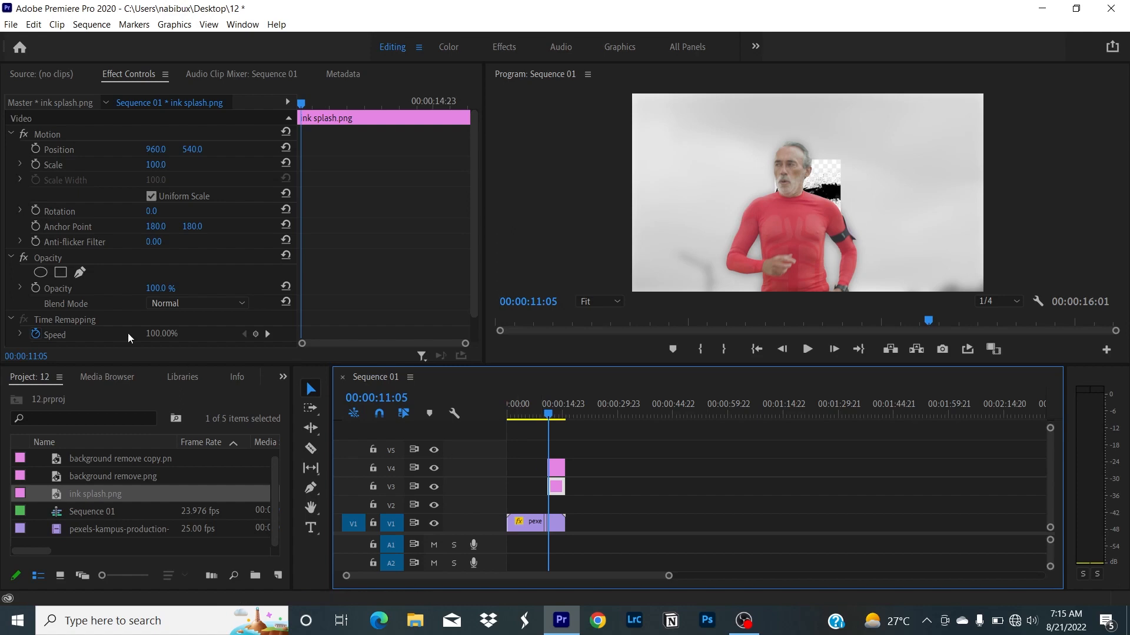
Step: Scale the ink splash to 617 so it fills the frame and set its blend mode to Multiply
{"action": "left_click_drag", "start_coordinate": [151, 170], "coordinate": [456, 171]}
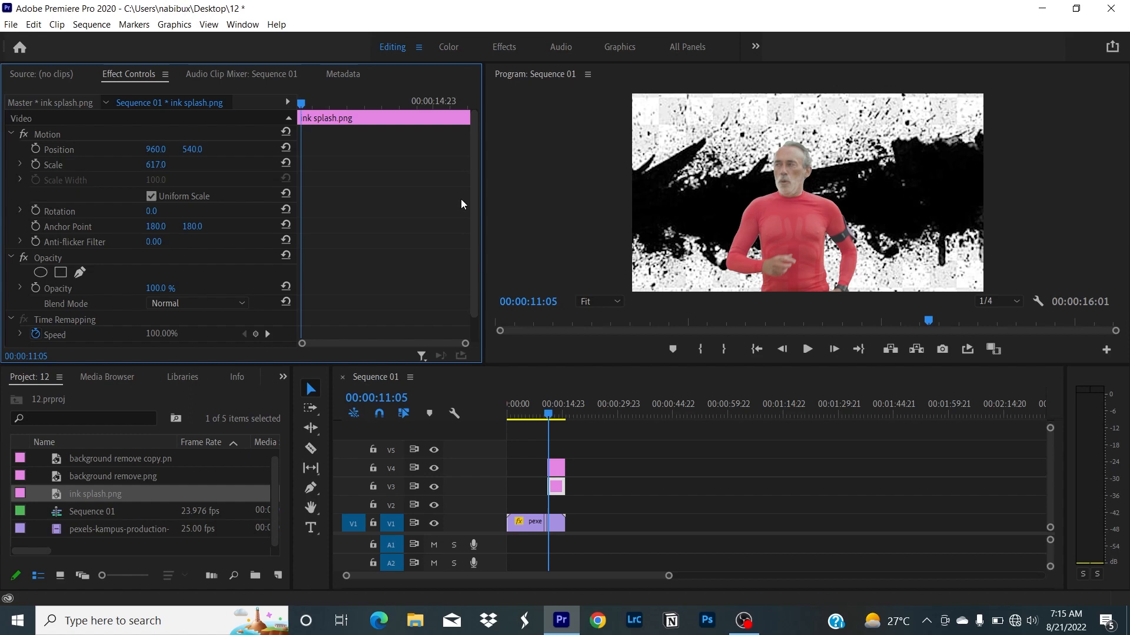
{"action": "left_click", "coordinate": [204, 304]}
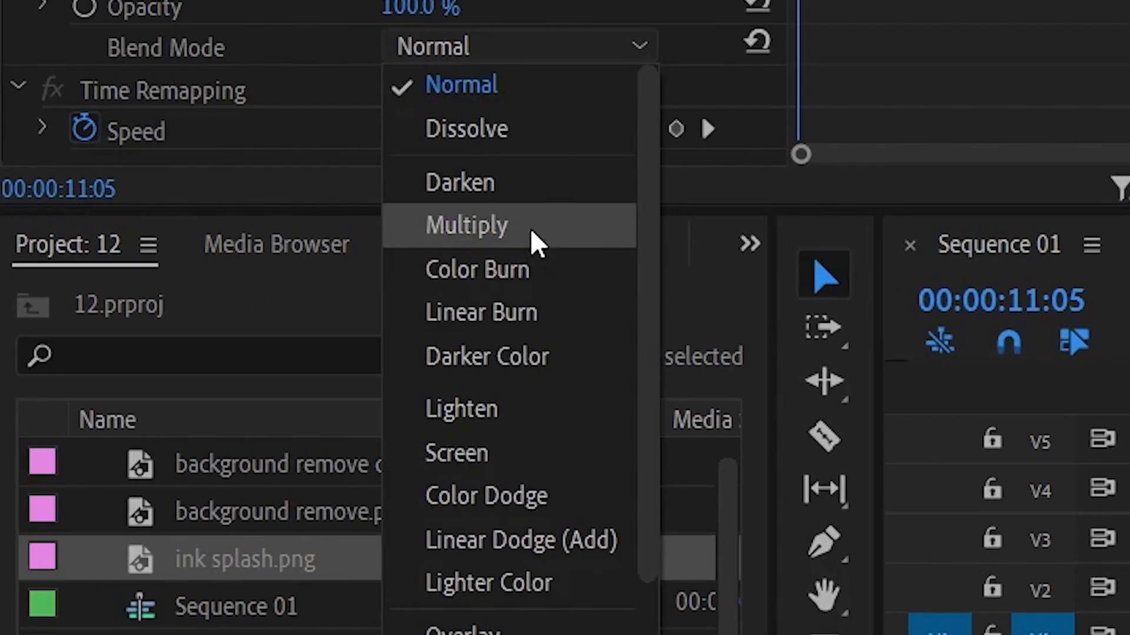
{"action": "left_click", "coordinate": [530, 228]}
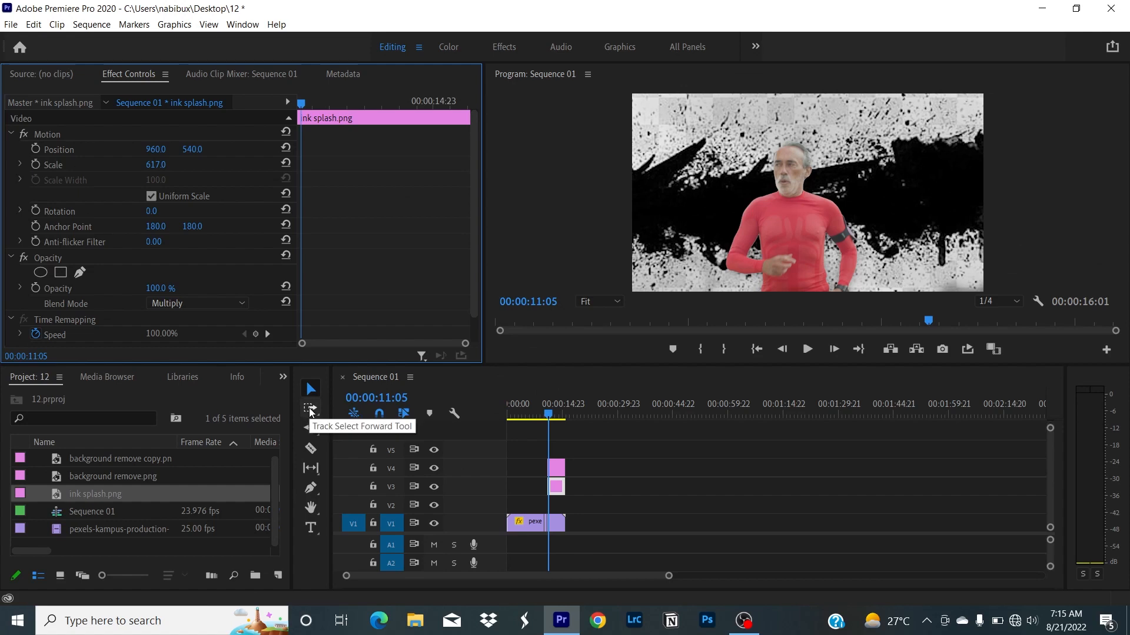
Step: Set the ink splash's Scale to 629 and scrub through the freeze-frame section to check it
{"action": "left_click", "coordinate": [547, 416]}
{"action": "left_click_drag", "start_coordinate": [547, 418], "coordinate": [552, 419]}
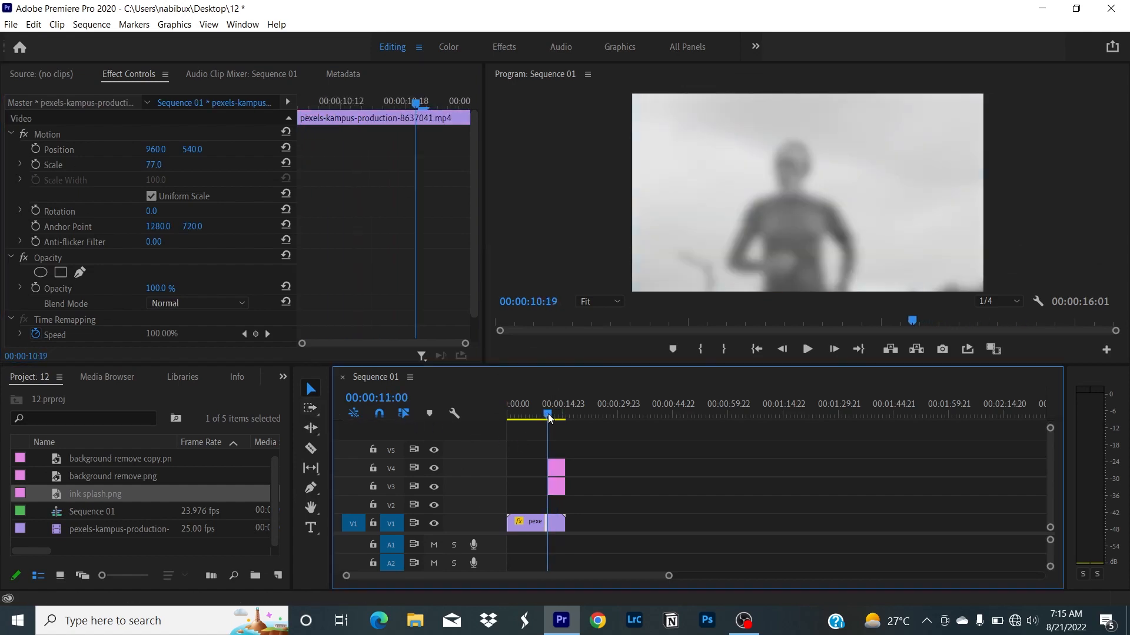
{"action": "left_click", "coordinate": [555, 487]}
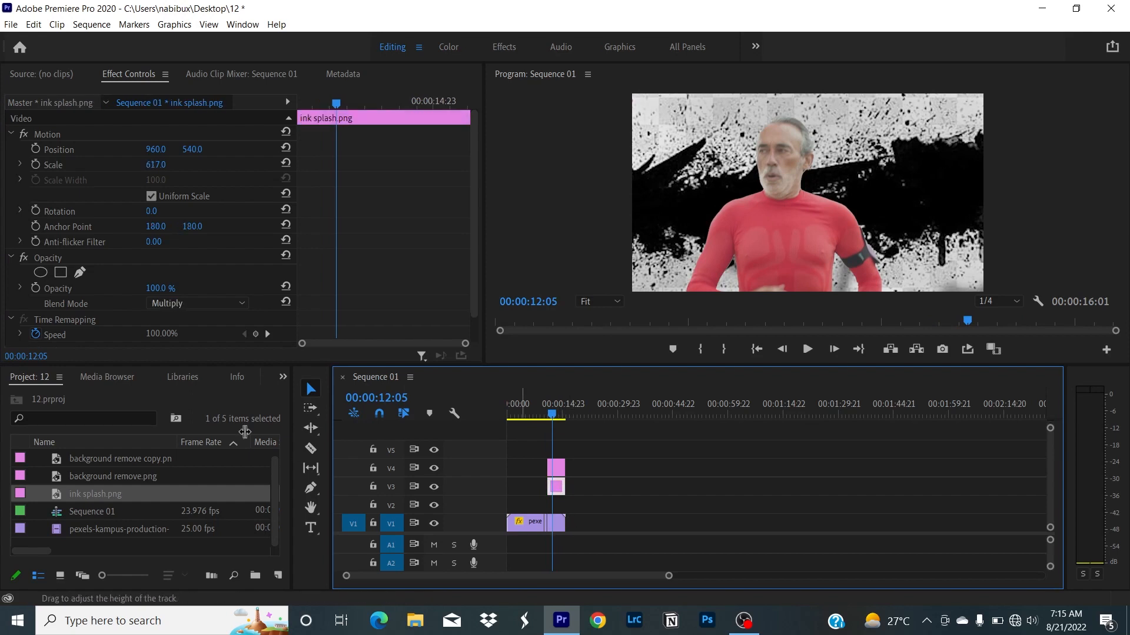
{"action": "mouse_move", "coordinate": [150, 165]}
{"action": "left_mouse_down"}
{"action": "mouse_move", "coordinate": [181, 174]}
{"action": "mouse_move", "coordinate": [168, 168]}
{"action": "left_mouse_up"}
{"action": "left_click_drag", "start_coordinate": [544, 406], "coordinate": [559, 415]}
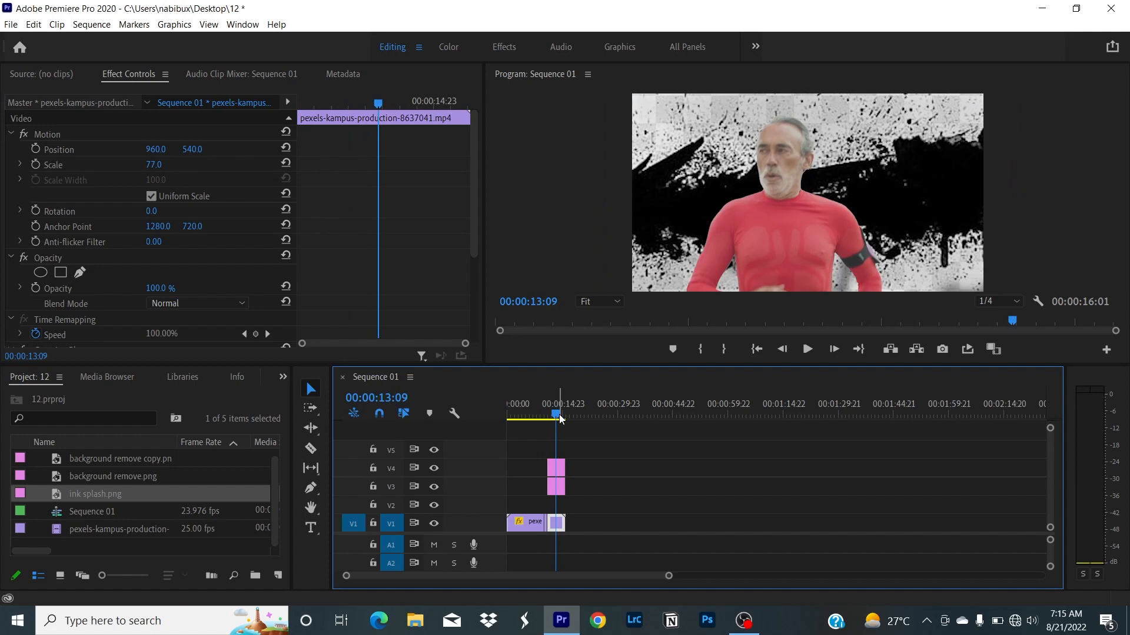
{"action": "left_click_drag", "start_coordinate": [560, 419], "coordinate": [559, 419]}
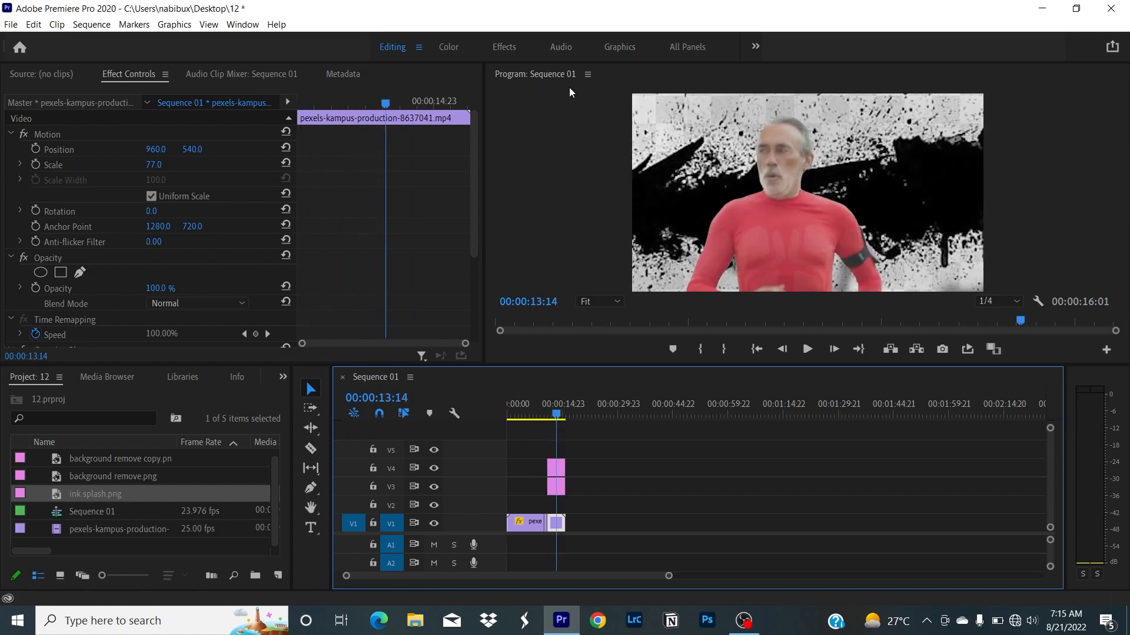
Step: Switch to the Graphics workspace and add a new horizontal text layer in Essential Graphics
{"action": "left_click", "coordinate": [610, 49]}
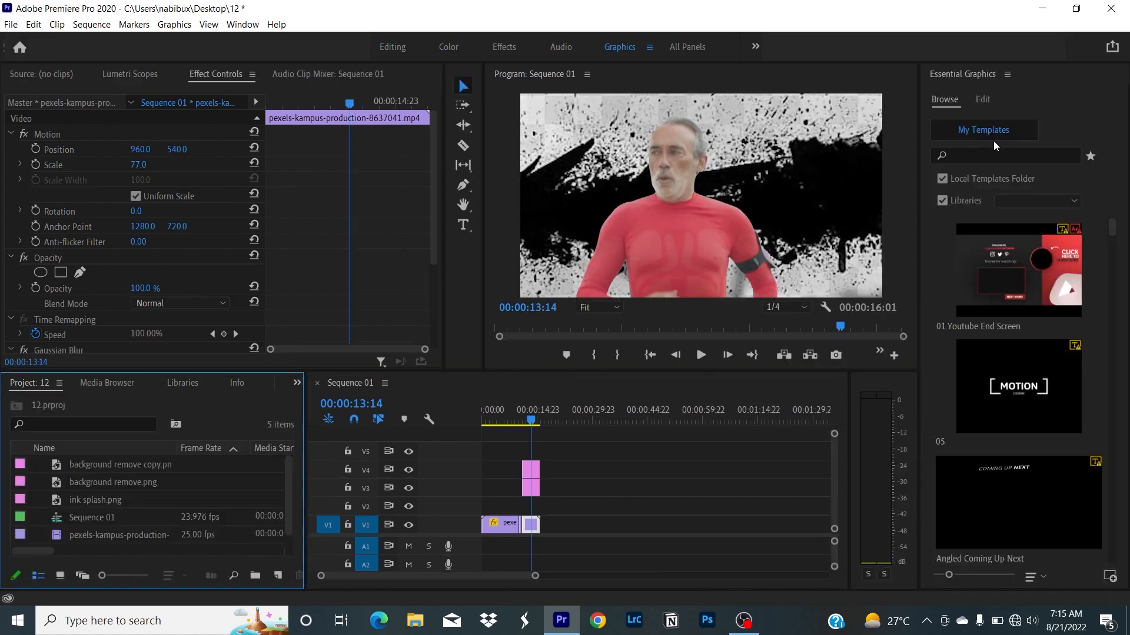
{"action": "left_click", "coordinate": [983, 99]}
{"action": "left_click", "coordinate": [1106, 138]}
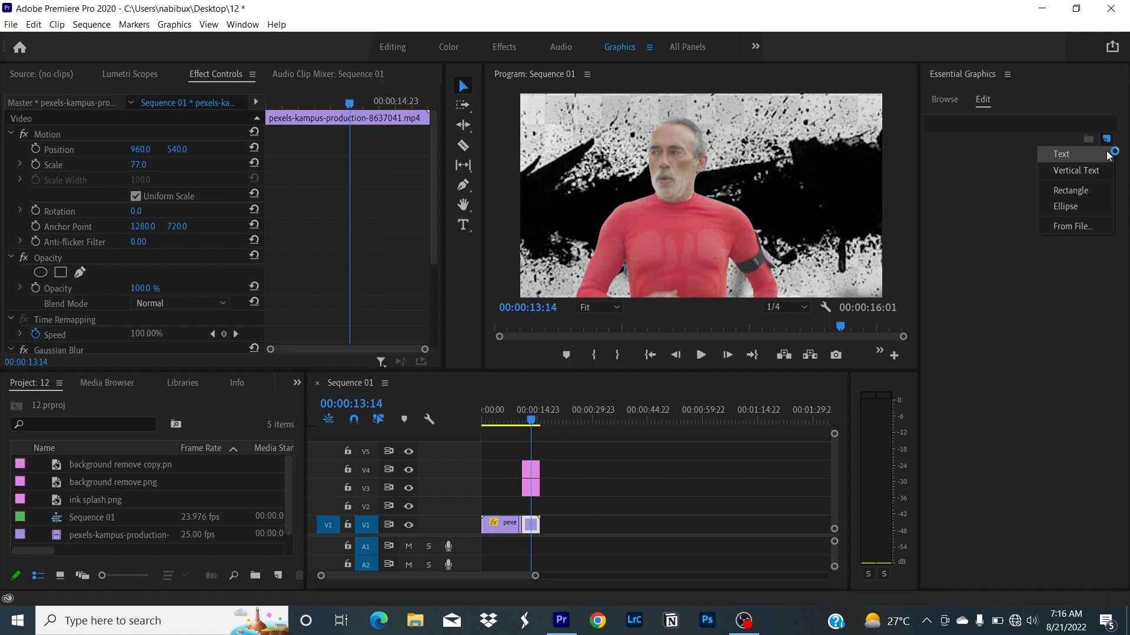
{"action": "left_click", "coordinate": [1053, 154]}
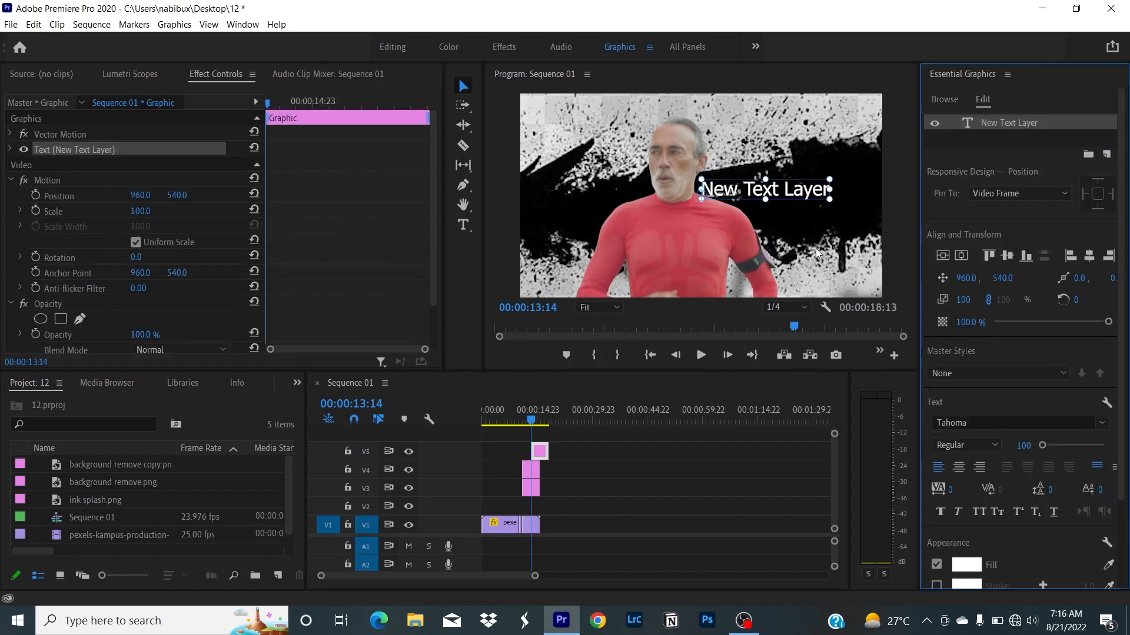
Step: Select all of the new layer's placeholder text and set its font to Facon
{"action": "left_click", "coordinate": [745, 189]}
{"action": "double_click", "coordinate": [745, 189]}
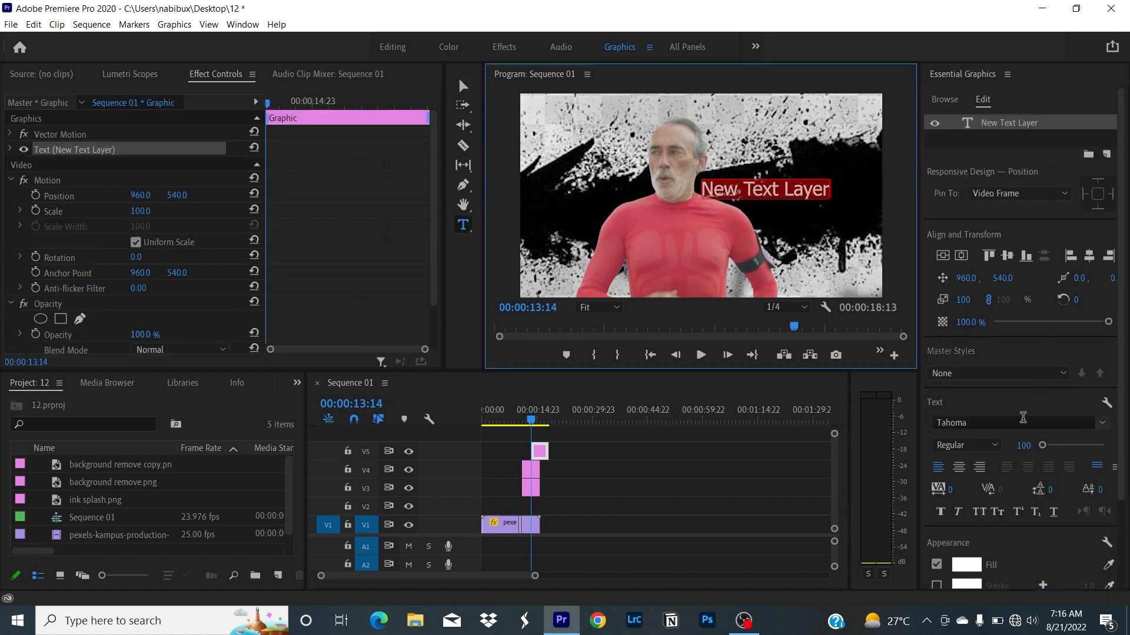
{"action": "left_click", "coordinate": [1018, 419]}
{"action": "type", "text": "faco"}
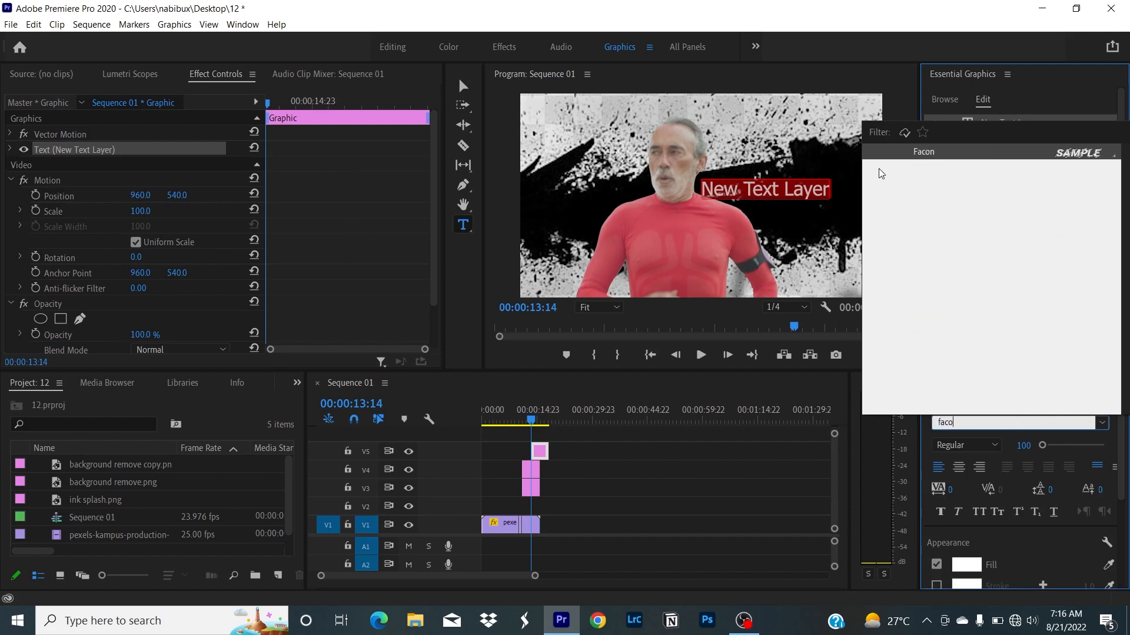
{"action": "left_click", "coordinate": [915, 155]}
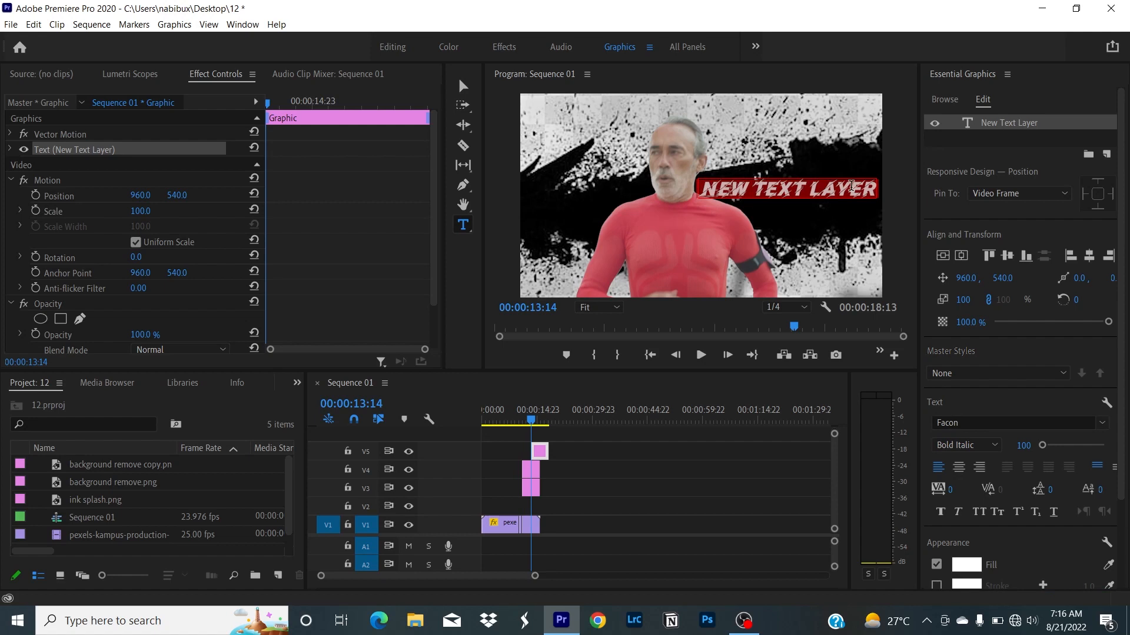
Step: Replace the placeholder text with the runner's first name
{"action": "left_click", "coordinate": [858, 196]}
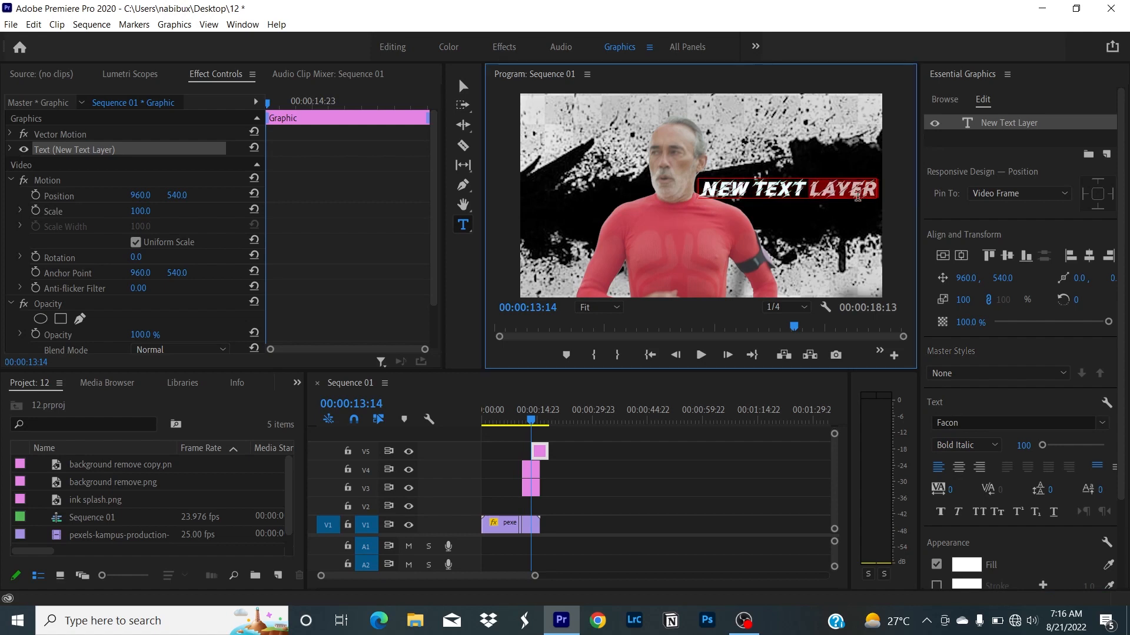
{"action": "key", "text": "BackSpace"}
{"action": "key", "text": "BackSpace"}
{"action": "key", "text": "BackSpace"}
{"action": "key", "text": "BackSpace"}
{"action": "key", "text": "BackSpace"}
{"action": "key", "text": "BackSpace"}
{"action": "key", "text": "BackSpace"}
{"action": "key", "text": "BackSpace"}
{"action": "key", "text": "BackSpace"}
{"action": "key", "text": "BackSpace"}
{"action": "key", "text": "BackSpace"}
{"action": "key", "text": "BackSpace"}
{"action": "key", "text": "BackSpace"}
{"action": "key", "text": "BackSpace"}
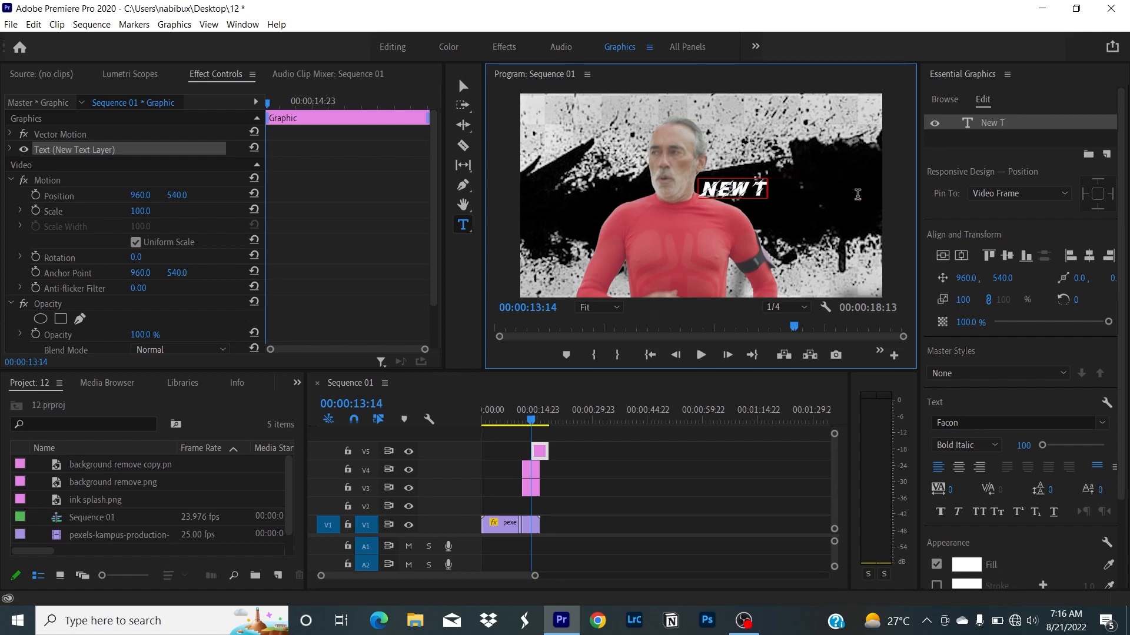
{"action": "type", "text": "Bob"}
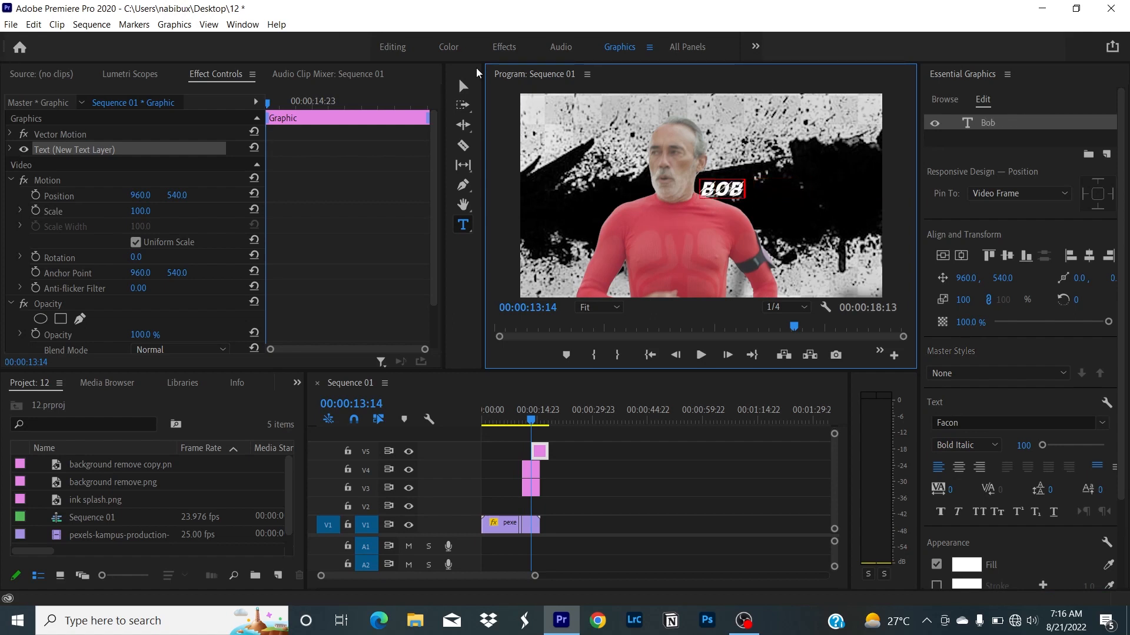
Step: Move the name text onto the black splash beside the runner, scale it to about 182% and rotate it about -5°
{"action": "left_click", "coordinate": [464, 85]}
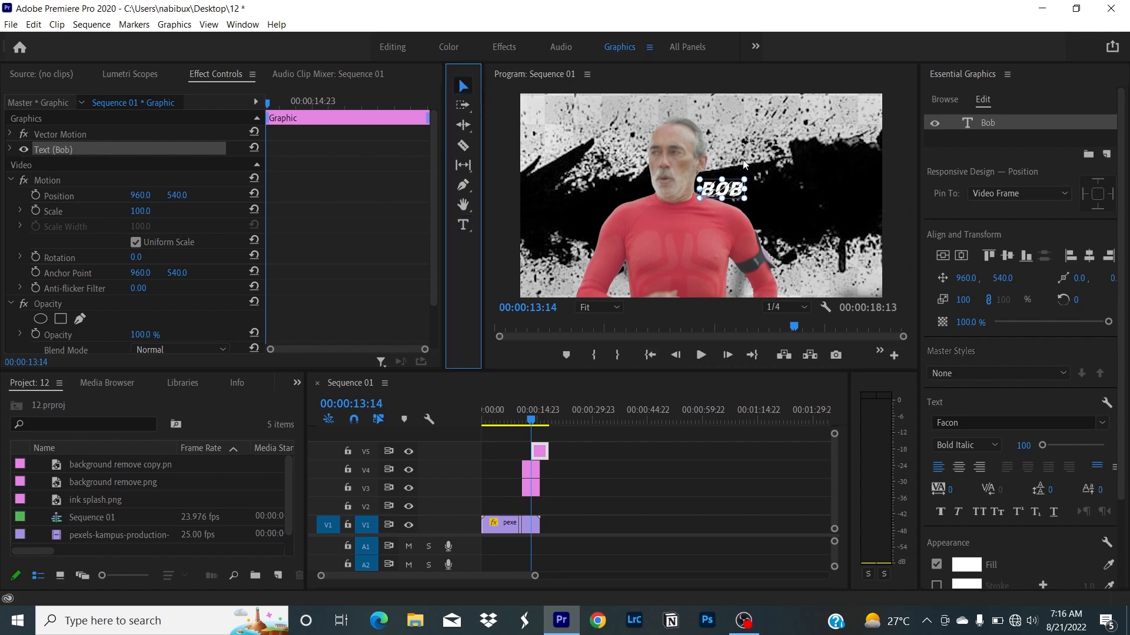
{"action": "left_click_drag", "start_coordinate": [724, 181], "coordinate": [825, 195]}
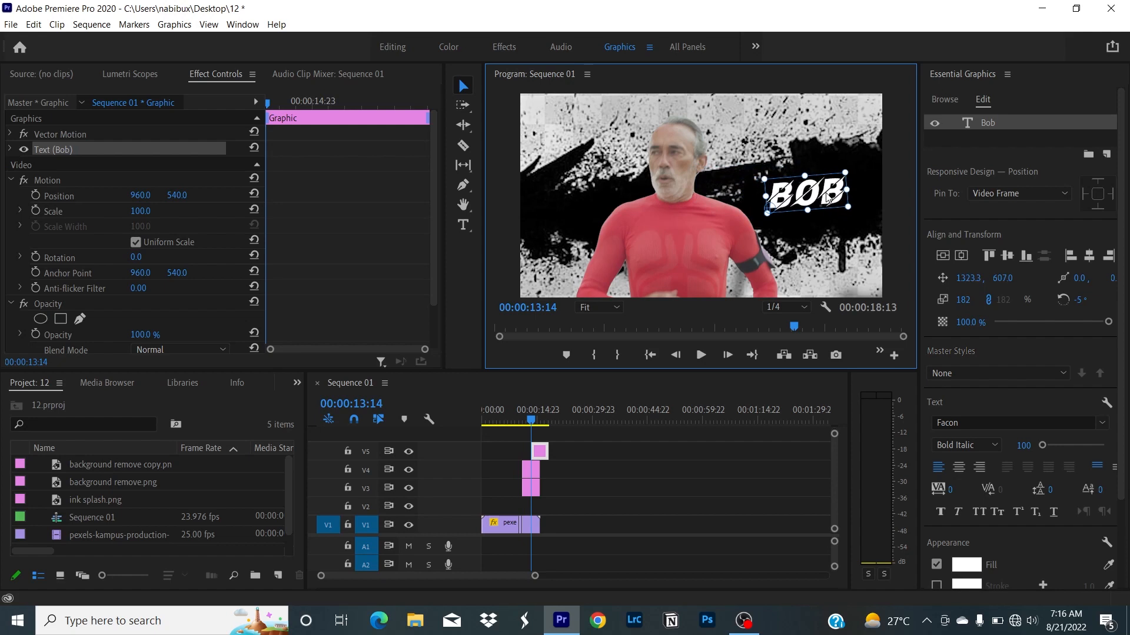
{"action": "scroll", "coordinate": [1021, 323], "scroll_direction": "down", "scroll_amount": 3}
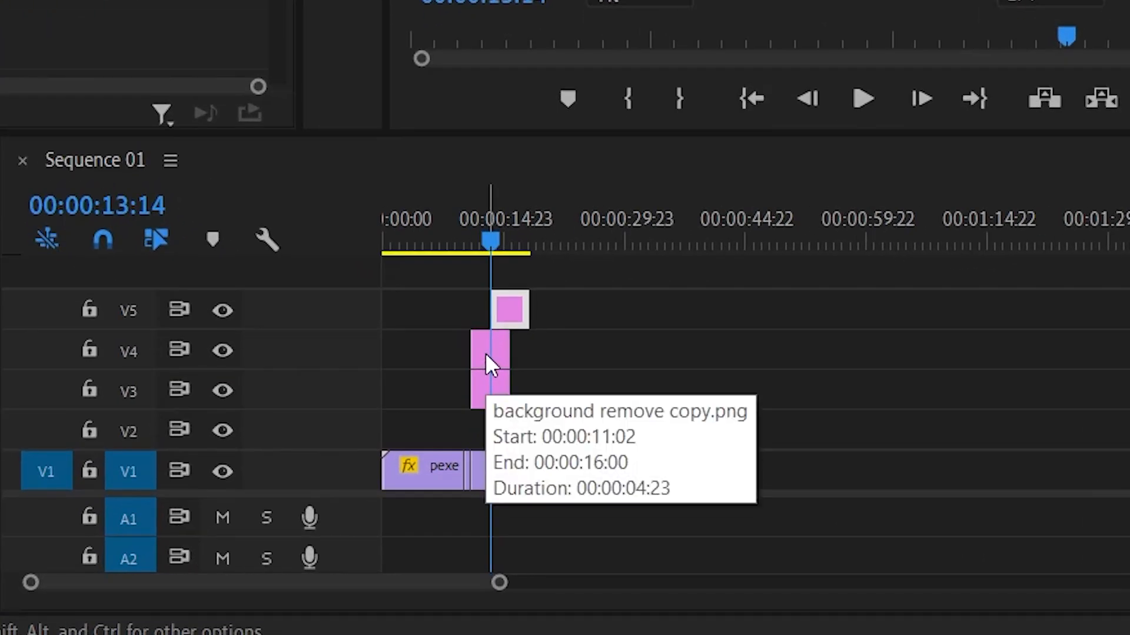
Step: Move the ink splash clip to V2 and the name text clip to V3, aligning the text with the frozen section
{"action": "left_click_drag", "start_coordinate": [489, 376], "coordinate": [492, 431]}
{"action": "left_click_drag", "start_coordinate": [517, 313], "coordinate": [488, 383]}
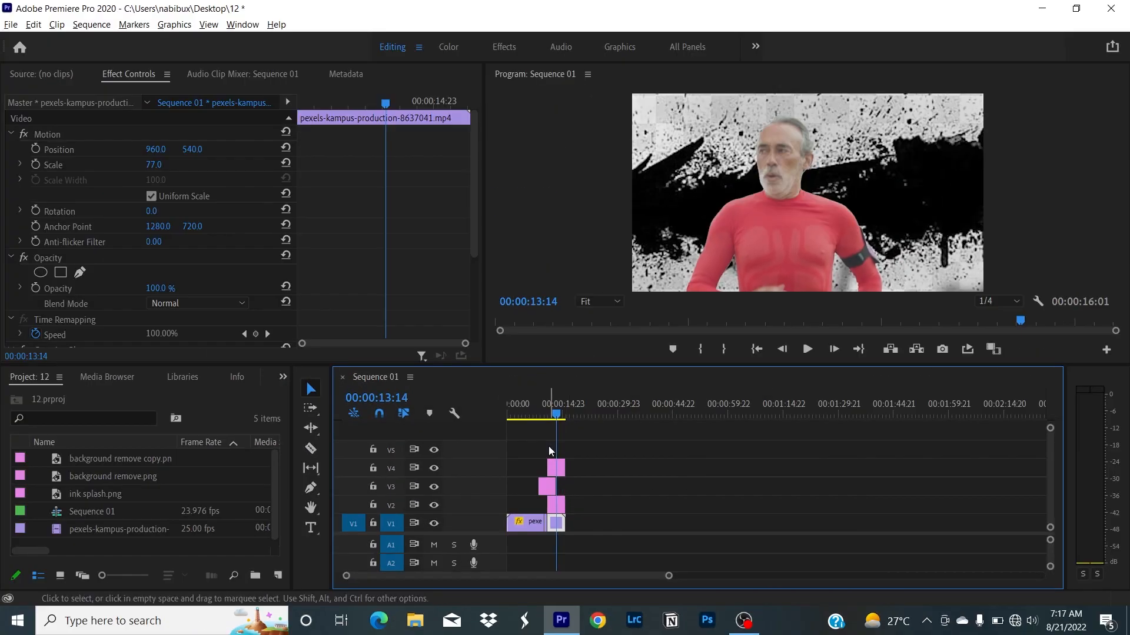
{"action": "scroll", "coordinate": [569, 494], "scroll_direction": "up", "scroll_amount": 3, "text": "alt"}
{"action": "scroll", "coordinate": [553, 489], "scroll_direction": "up", "scroll_amount": 4}
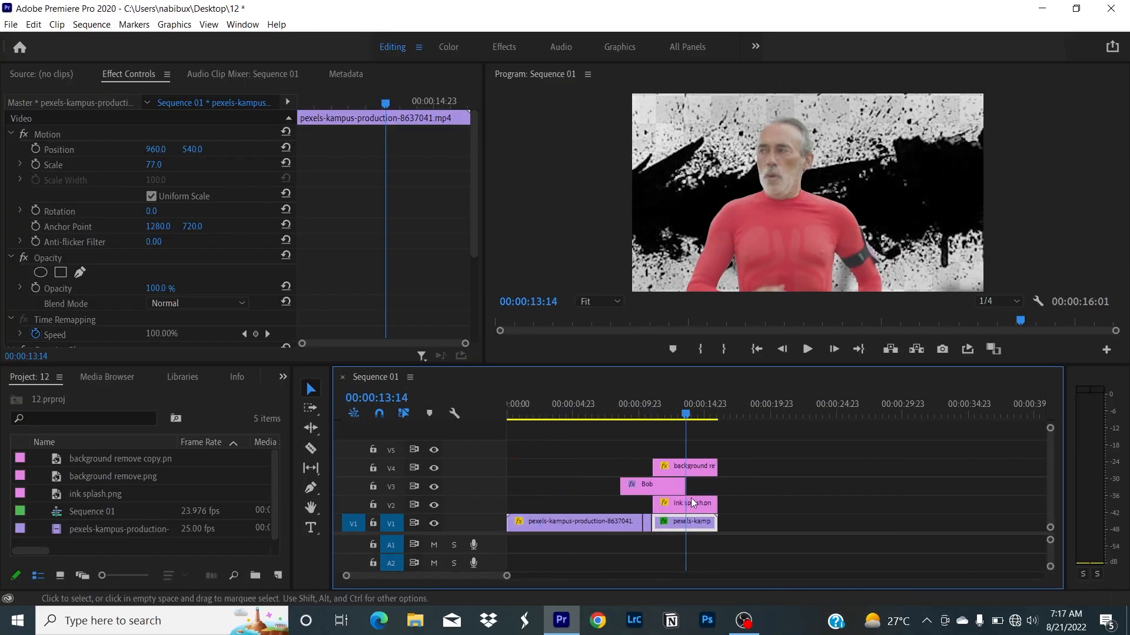
{"action": "mouse_move", "coordinate": [653, 484]}
{"action": "left_mouse_down"}
{"action": "mouse_move", "coordinate": [682, 489]}
{"action": "mouse_move", "coordinate": [639, 496]}
{"action": "left_mouse_up"}
{"action": "mouse_move", "coordinate": [685, 415]}
{"action": "left_mouse_down"}
{"action": "mouse_move", "coordinate": [648, 420]}
{"action": "mouse_move", "coordinate": [684, 424]}
{"action": "mouse_move", "coordinate": [672, 428]}
{"action": "left_mouse_up"}
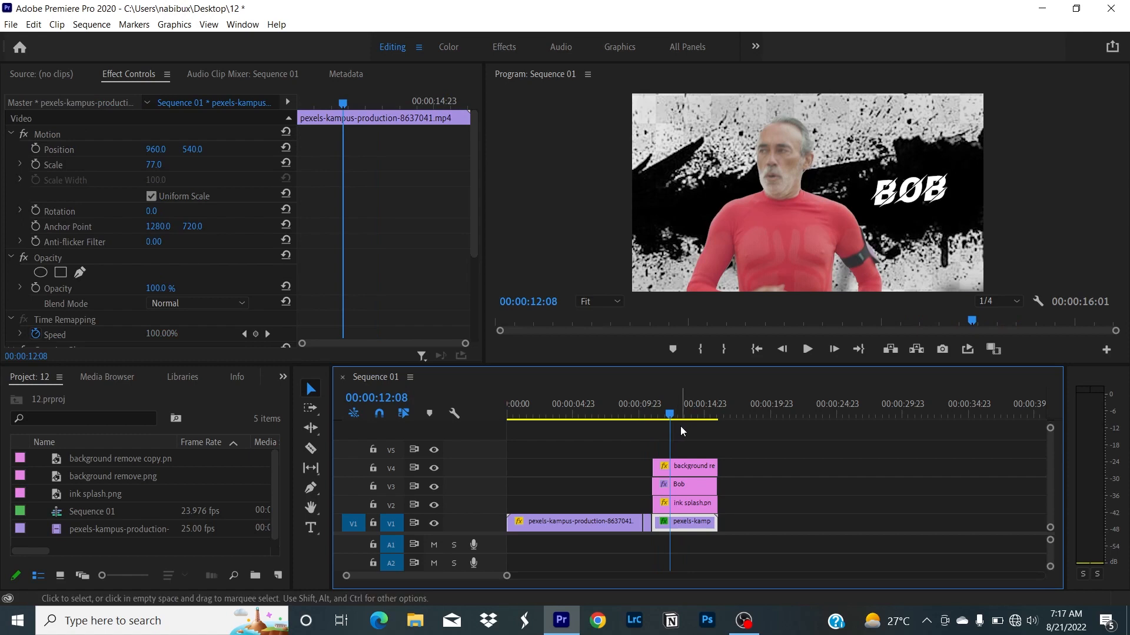
Step: Apply the Change to Color effect to the ink splash clip on V2
{"action": "left_click", "coordinate": [701, 505]}
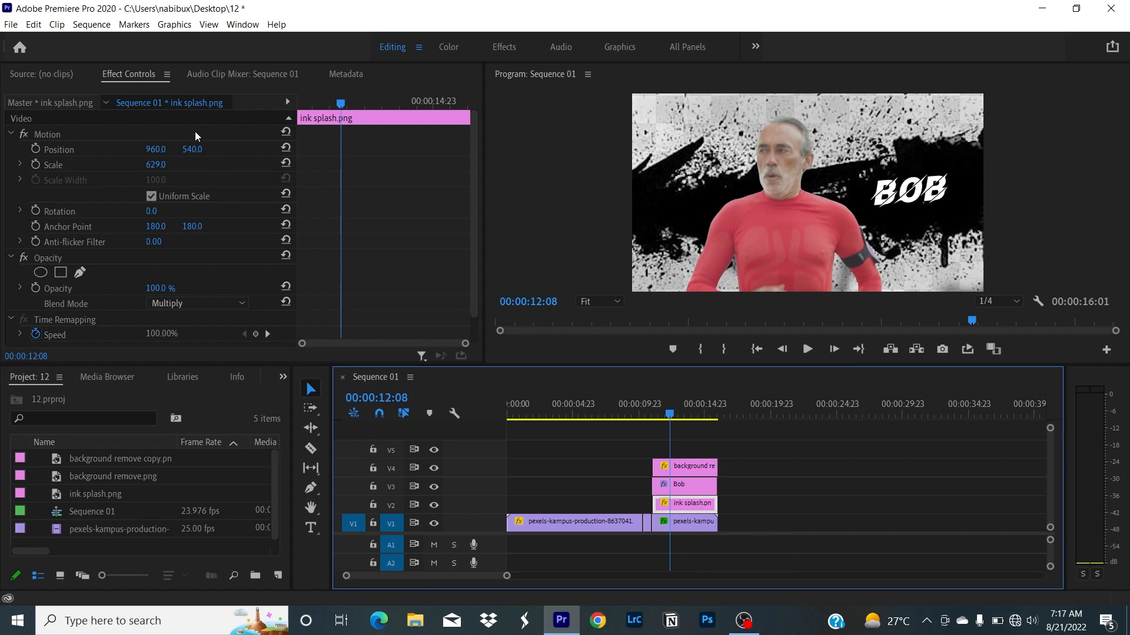
{"action": "left_click", "coordinate": [282, 378]}
{"action": "left_click", "coordinate": [303, 459]}
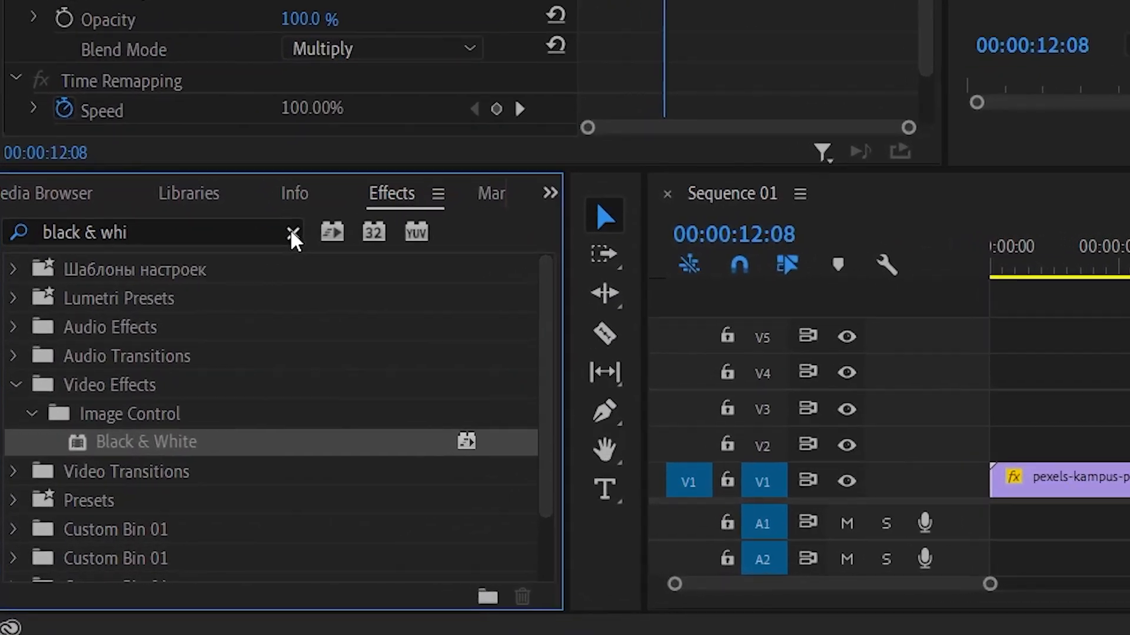
{"action": "left_click", "coordinate": [152, 397]}
{"action": "type", "text": "vhan"}
{"action": "key", "text": "BackSpace"}
{"action": "key", "text": "BackSpace"}
{"action": "key", "text": "BackSpace"}
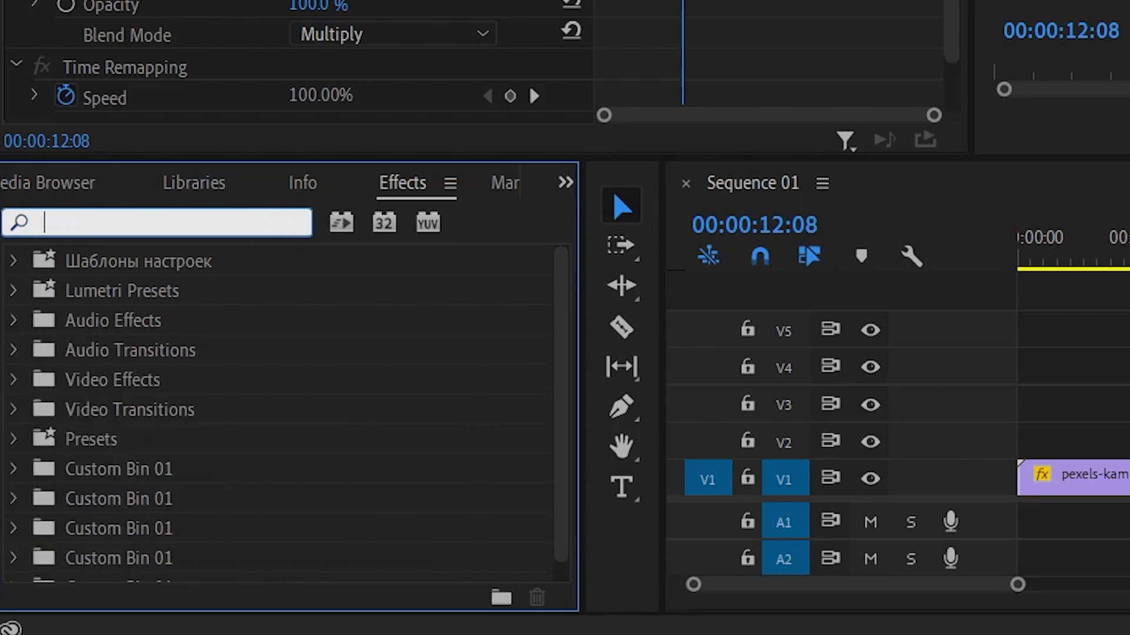
{"action": "type", "text": "Change"}
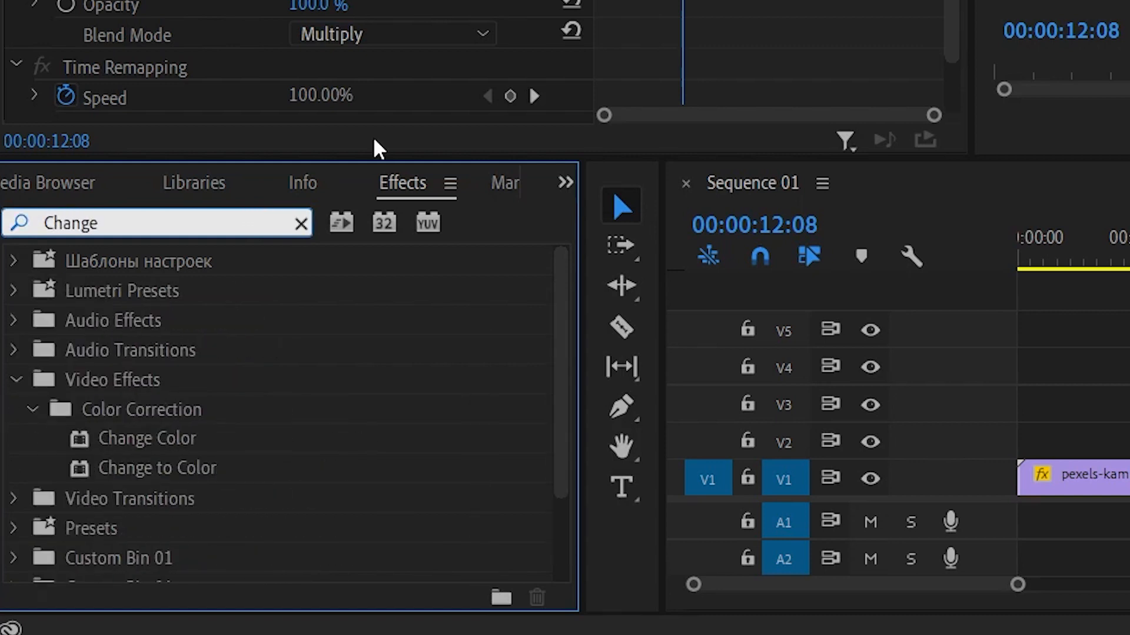
{"action": "left_click", "coordinate": [259, 474]}
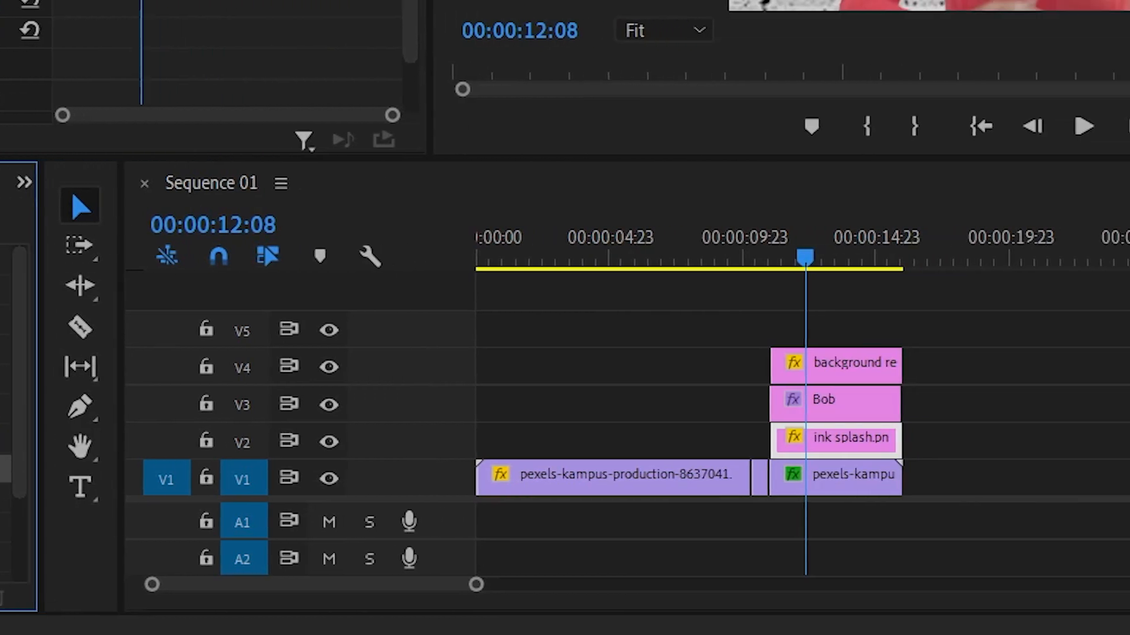
{"action": "mouse_move", "coordinate": [396, 475]}
{"action": "left_mouse_down"}
{"action": "mouse_move", "coordinate": [686, 451]}
{"action": "mouse_move", "coordinate": [676, 441]}
{"action": "left_mouse_up"}
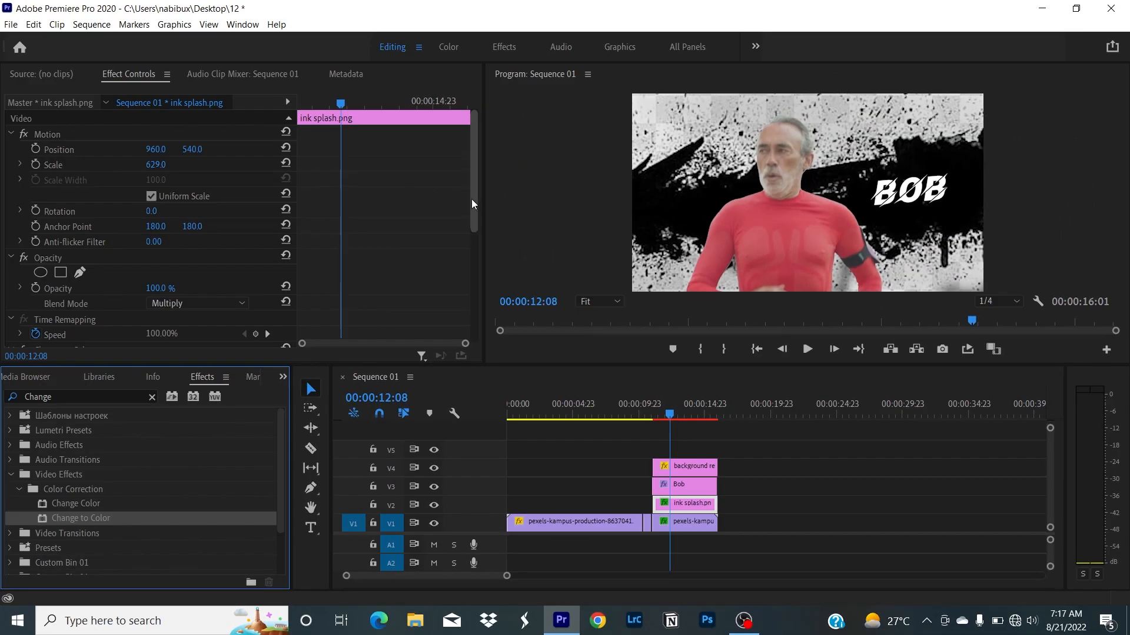
Step: Set the ink splash's Change to Color effect to go from black to magenta DF05FE
{"action": "scroll", "coordinate": [471, 203], "scroll_direction": "down", "scroll_amount": 5}
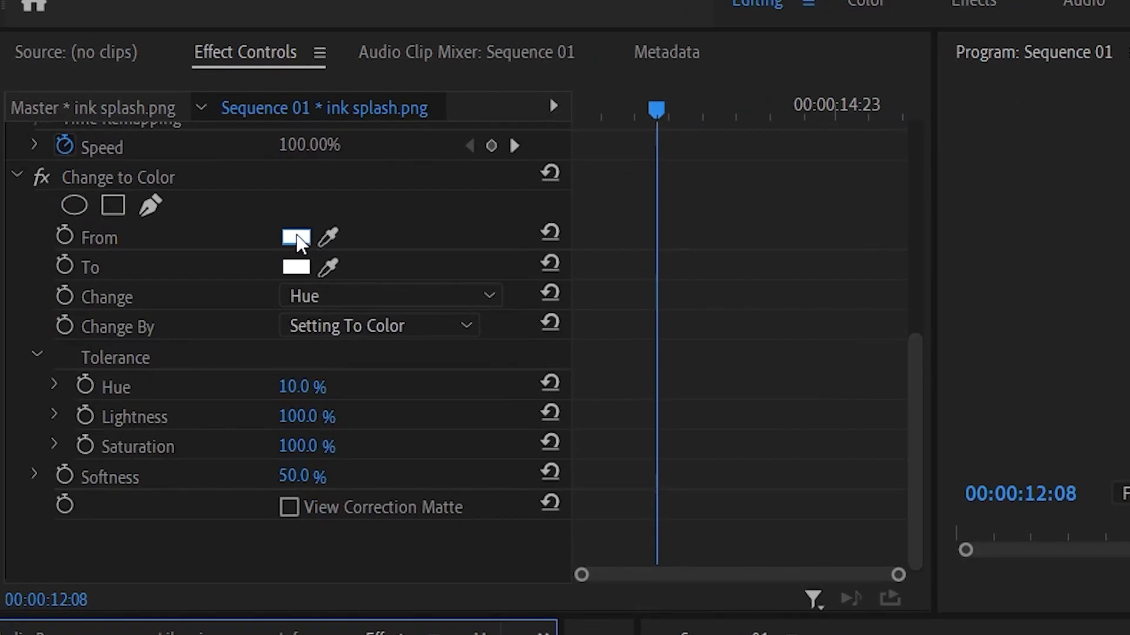
{"action": "left_click", "coordinate": [297, 238]}
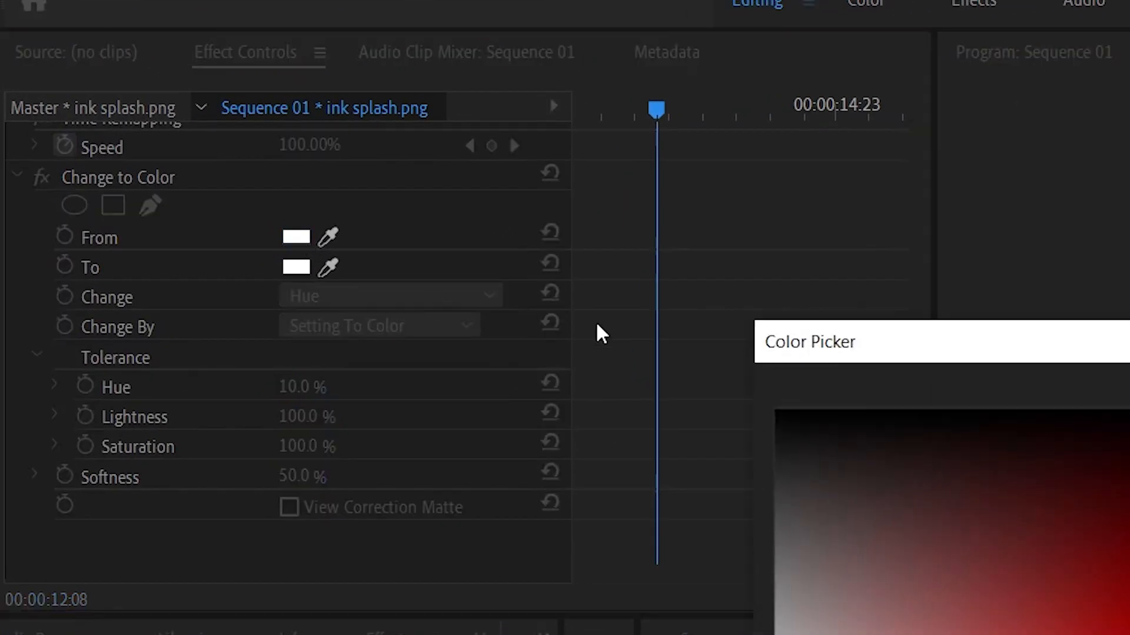
{"action": "key", "text": "Return"}
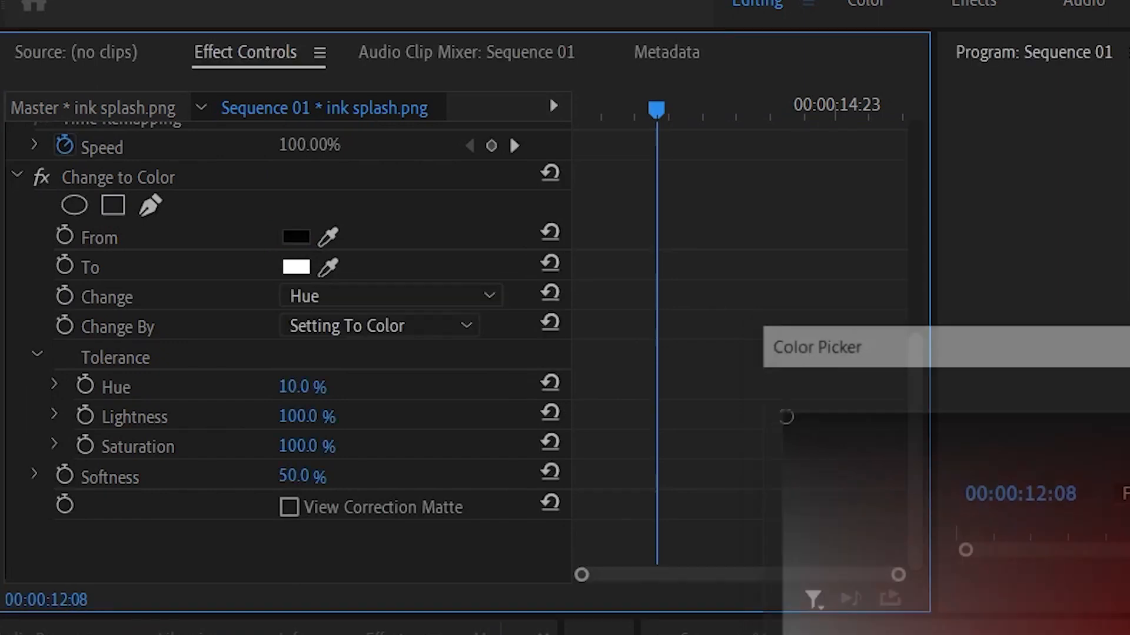
{"action": "left_click", "coordinate": [291, 268]}
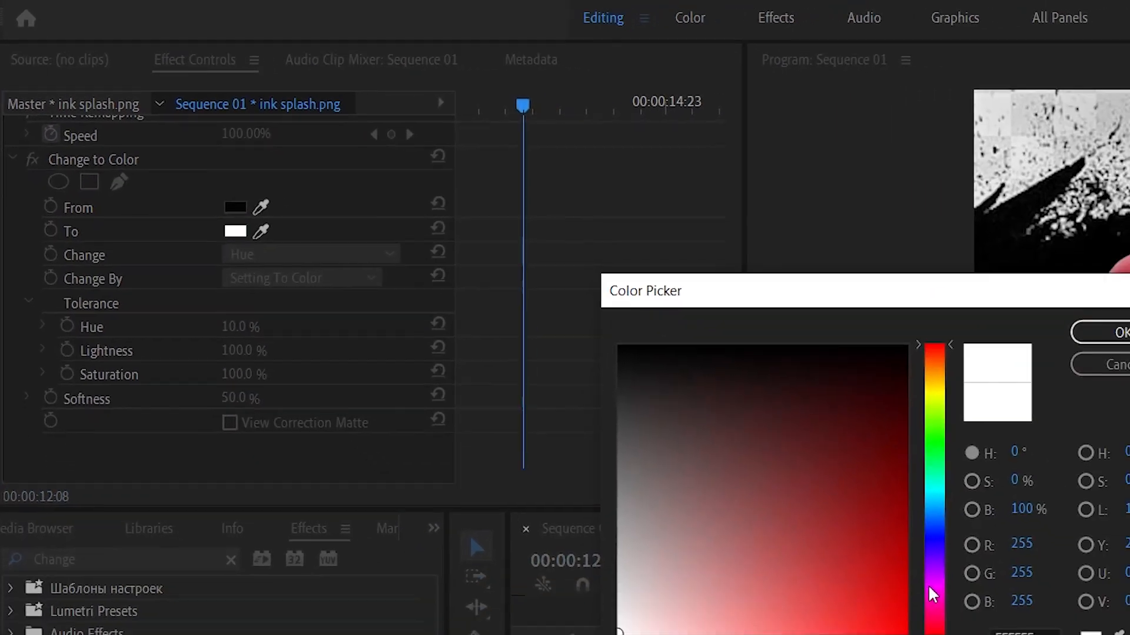
{"action": "left_click", "coordinate": [930, 588]}
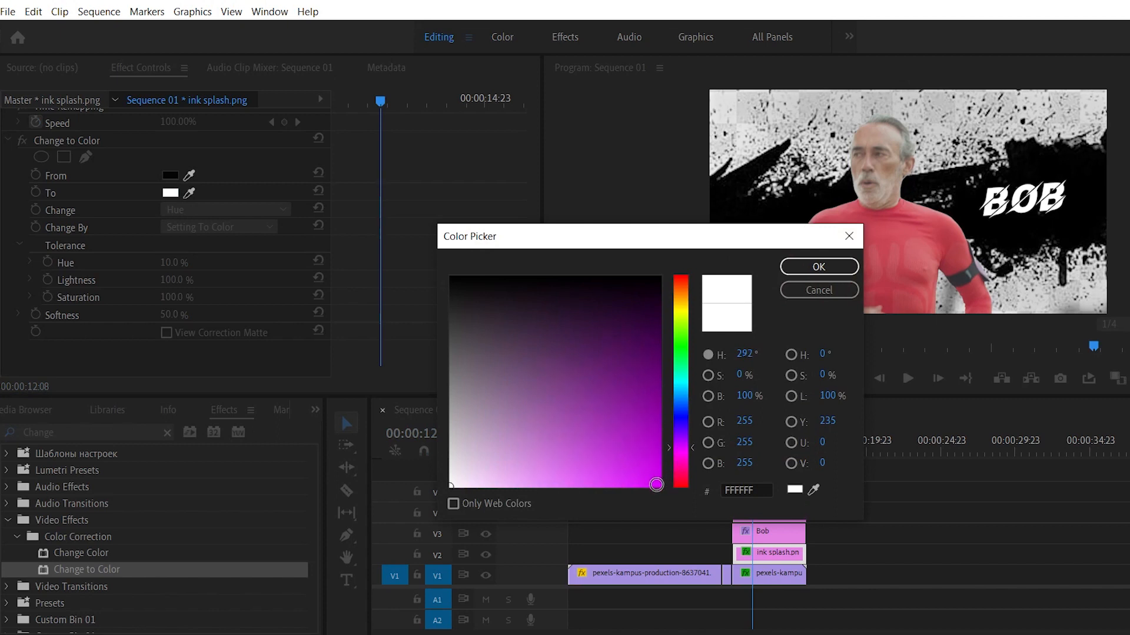
{"action": "left_click", "coordinate": [658, 482]}
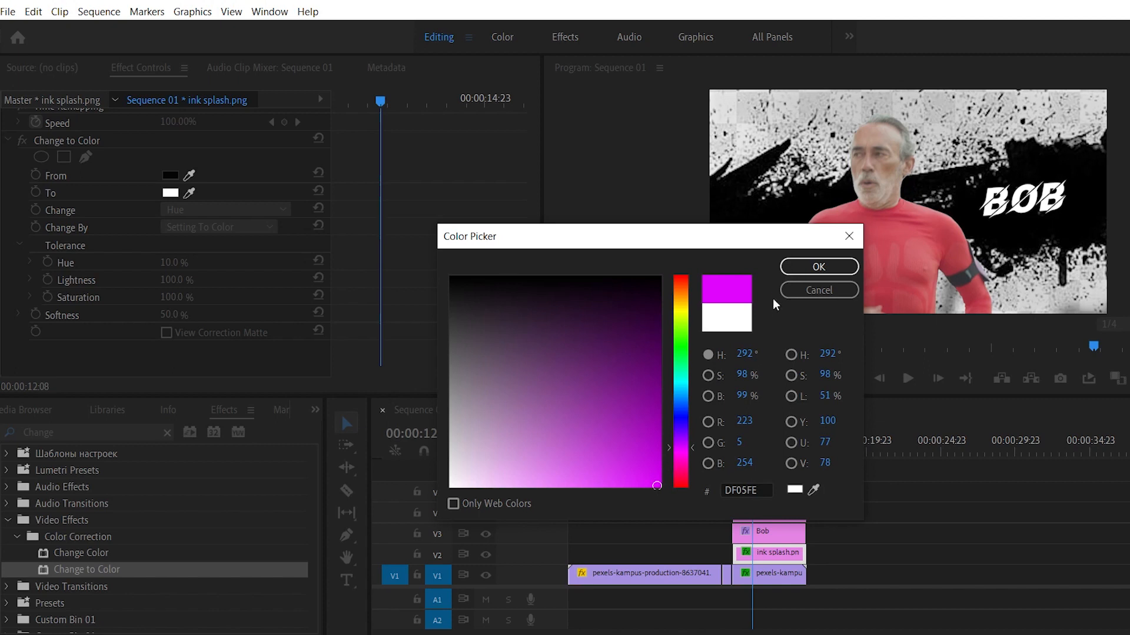
{"action": "left_click", "coordinate": [821, 268]}
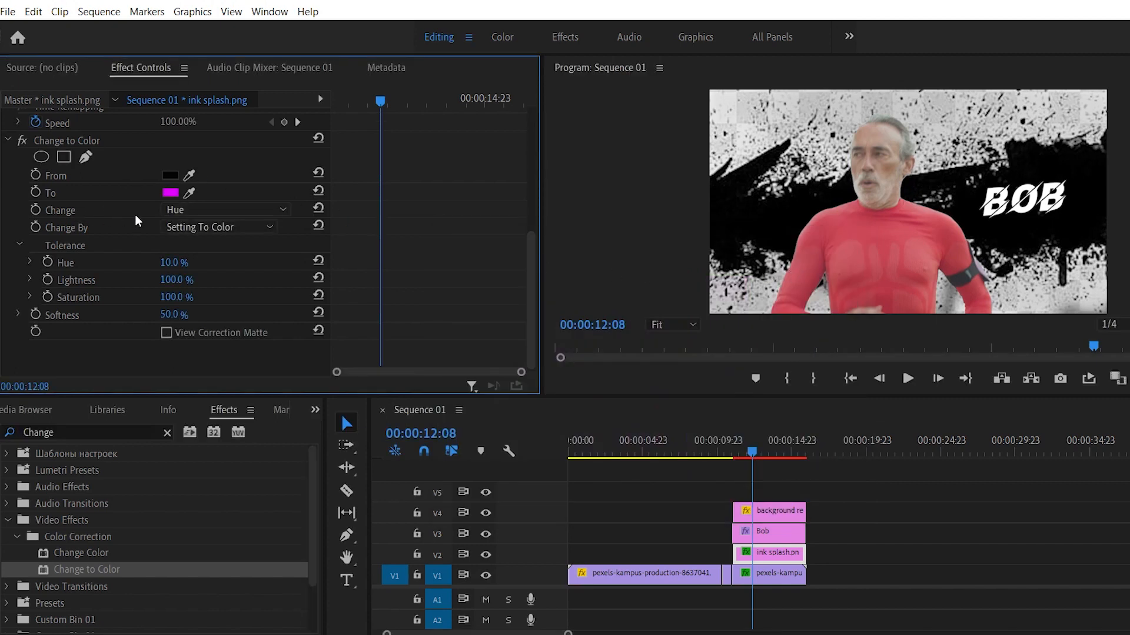
Step: Make the color effect change Hue, Lightness & Saturation, with Change By set to Transforming To Color
{"action": "left_click", "coordinate": [198, 212]}
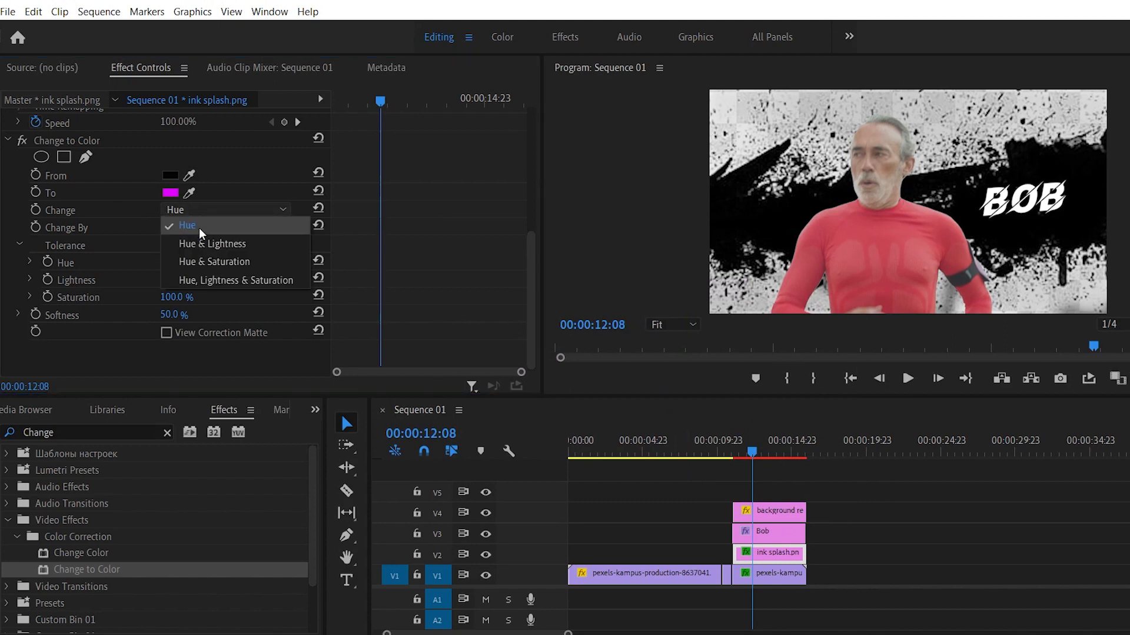
{"action": "left_click", "coordinate": [216, 282]}
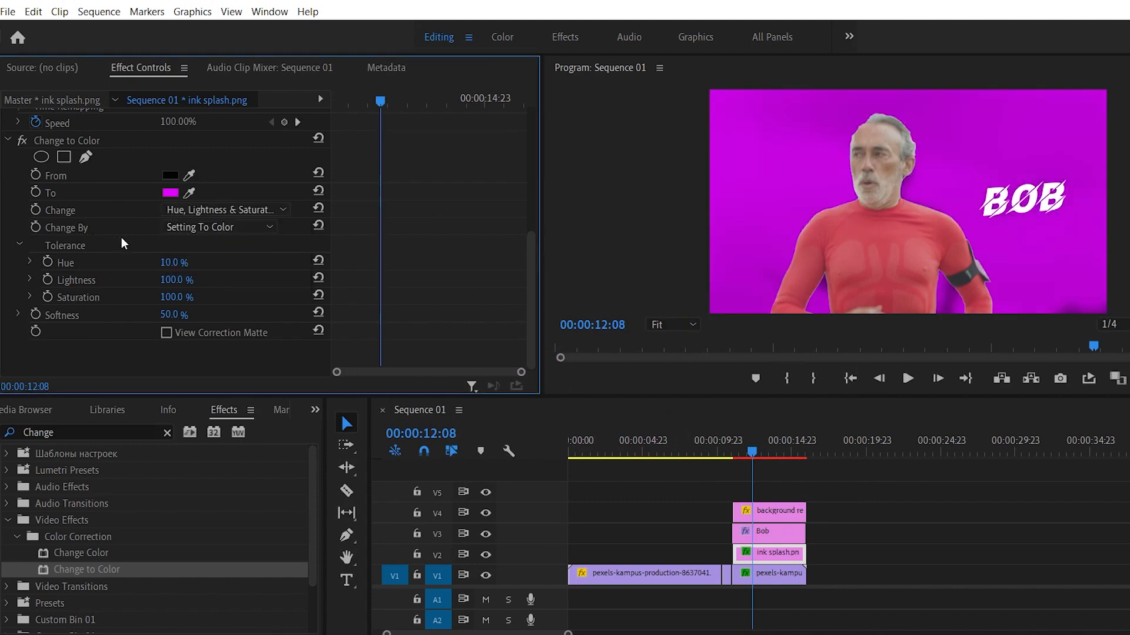
{"action": "left_click", "coordinate": [192, 230]}
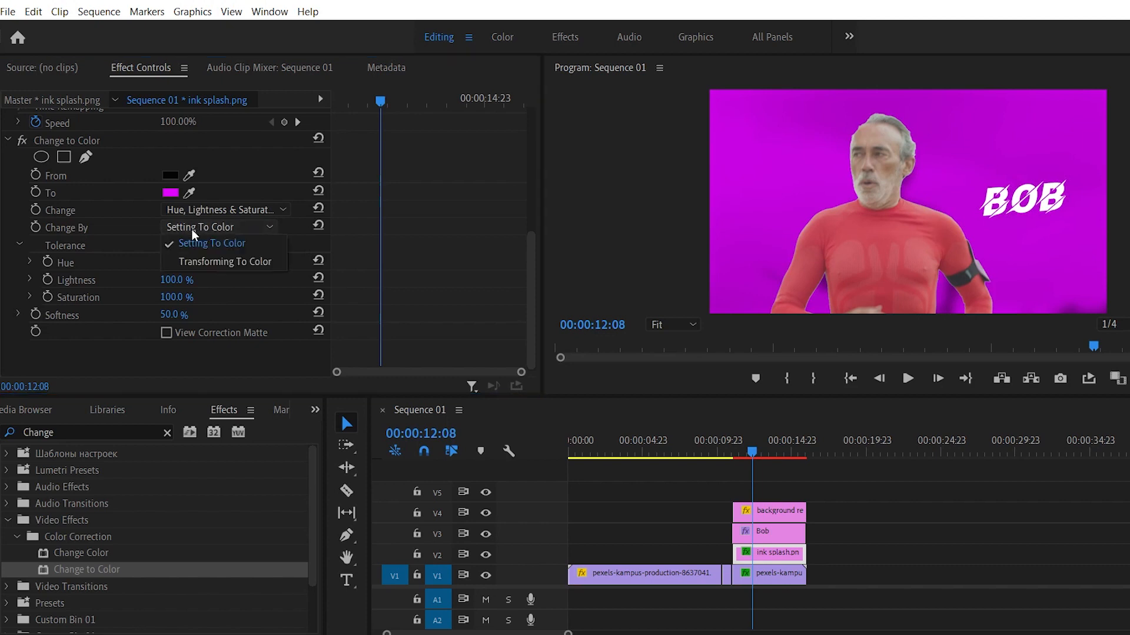
{"action": "left_click", "coordinate": [193, 262]}
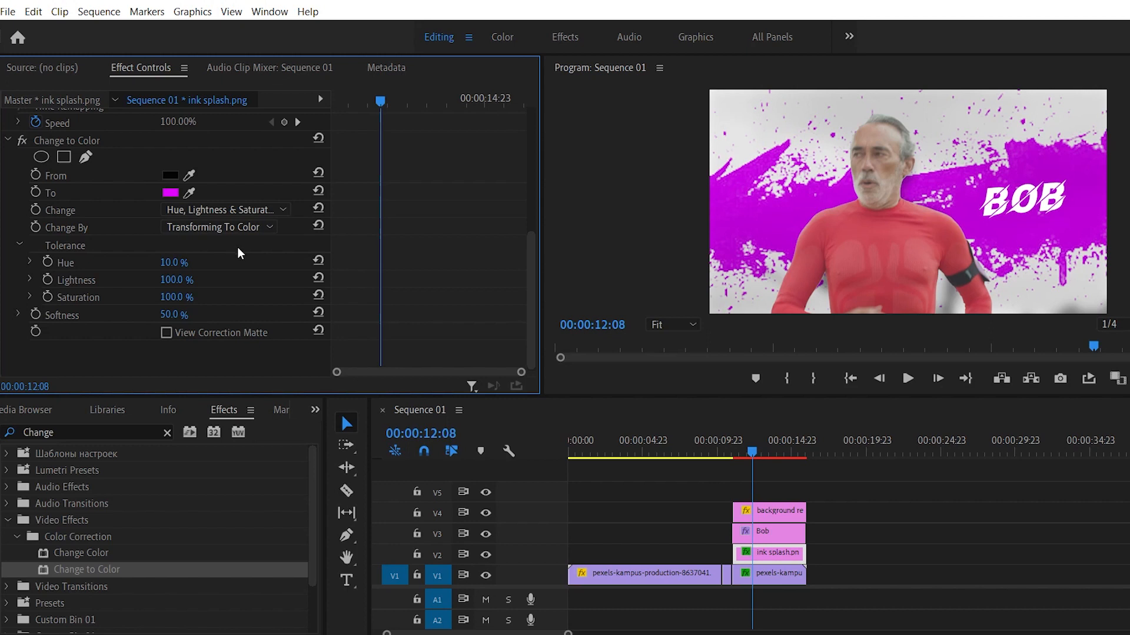
Step: Add starting Rotation and Position keyframes to the ink splash clip at 00:00:11:13
{"action": "left_click_drag", "start_coordinate": [760, 453], "coordinate": [747, 449]}
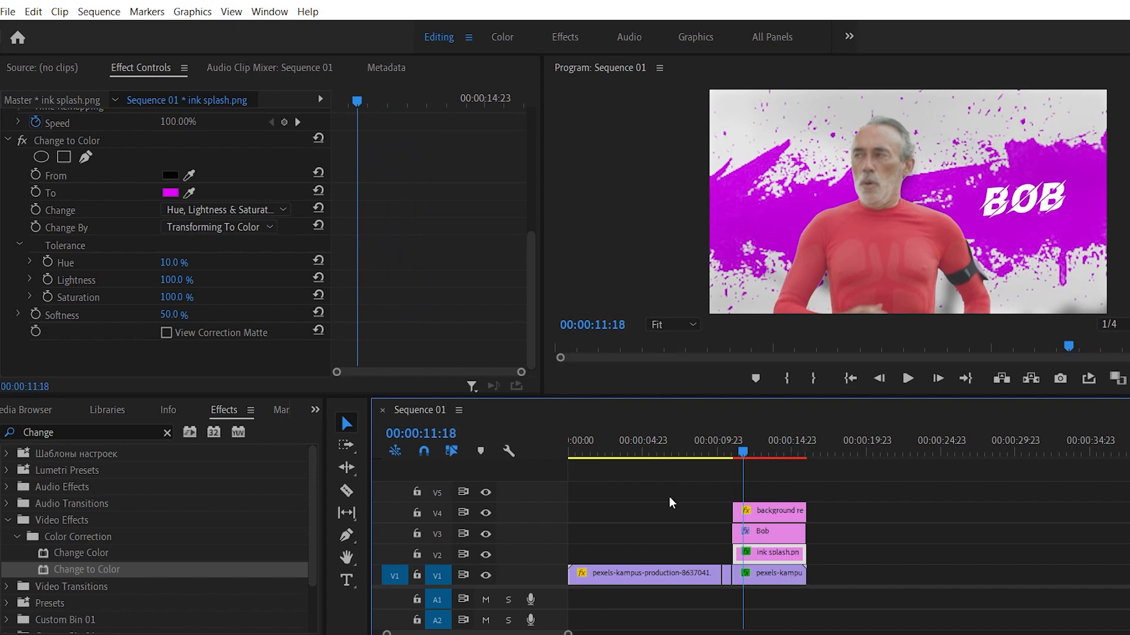
{"action": "key", "text": "Left"}
{"action": "key", "text": "Left"}
{"action": "key", "text": "Left"}
{"action": "key", "text": "Left"}
{"action": "key", "text": "Left"}
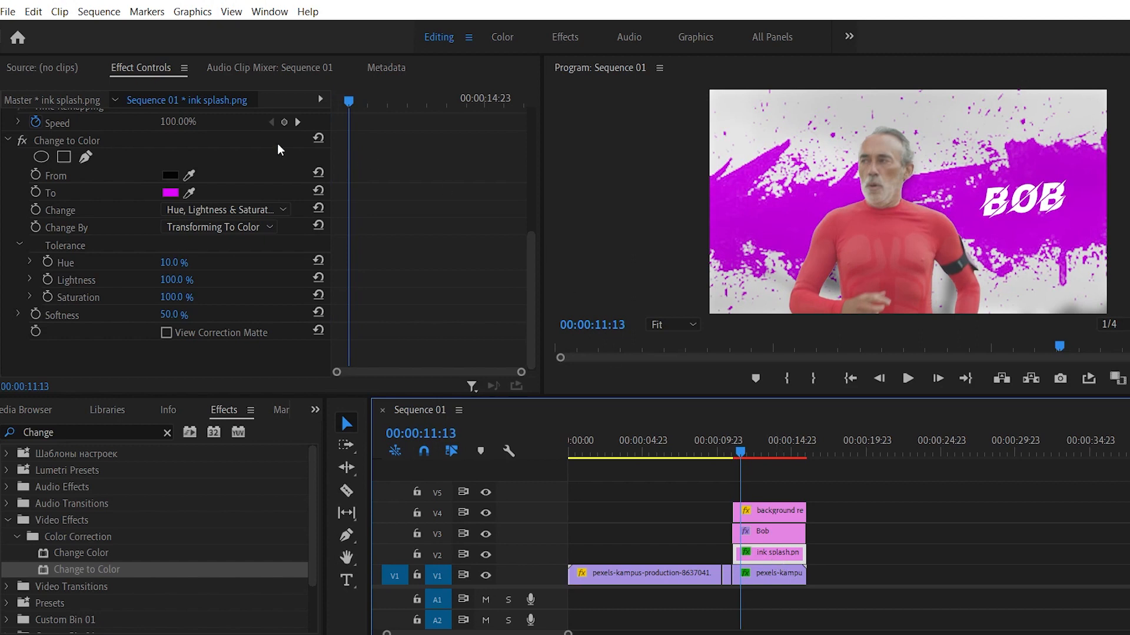
{"action": "scroll", "coordinate": [161, 153], "scroll_direction": "up", "scroll_amount": 8}
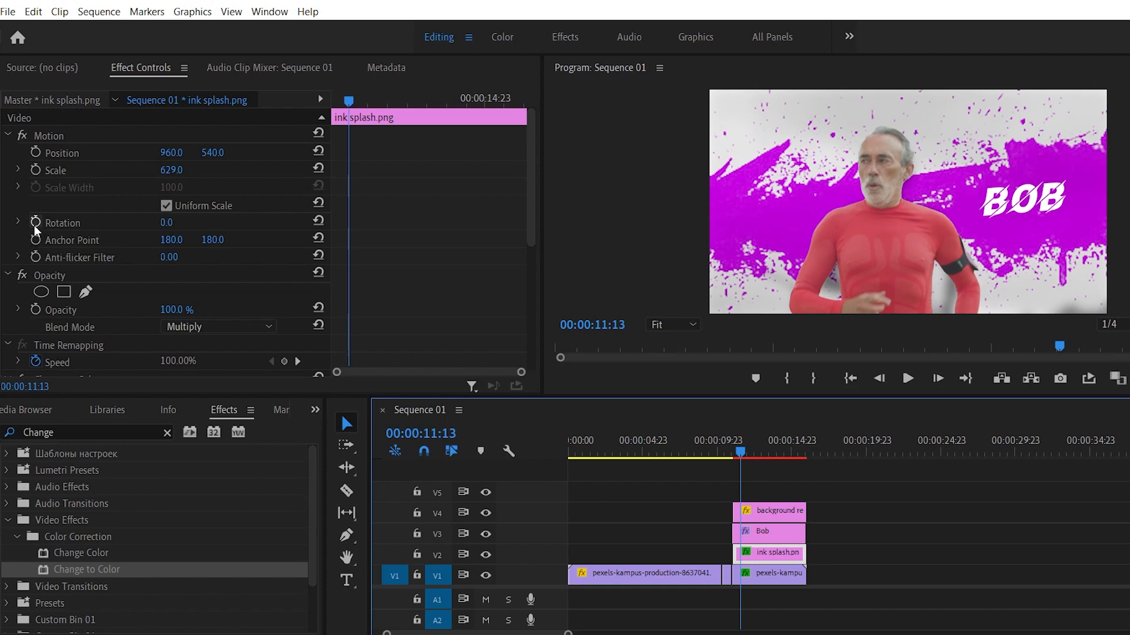
{"action": "left_click", "coordinate": [35, 227]}
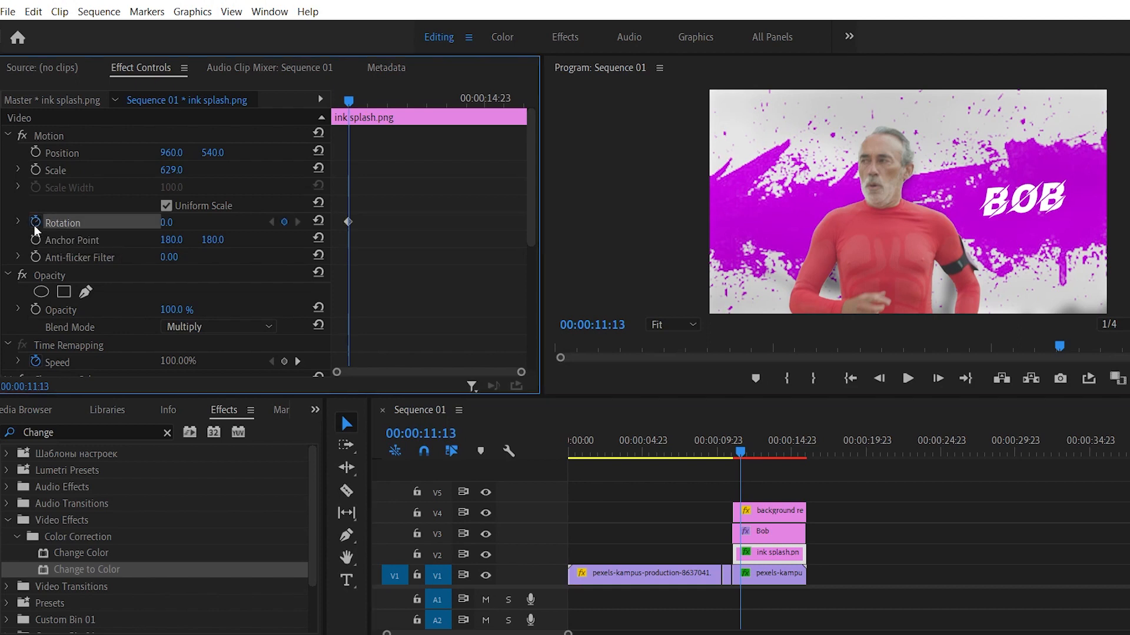
{"action": "left_click", "coordinate": [33, 156]}
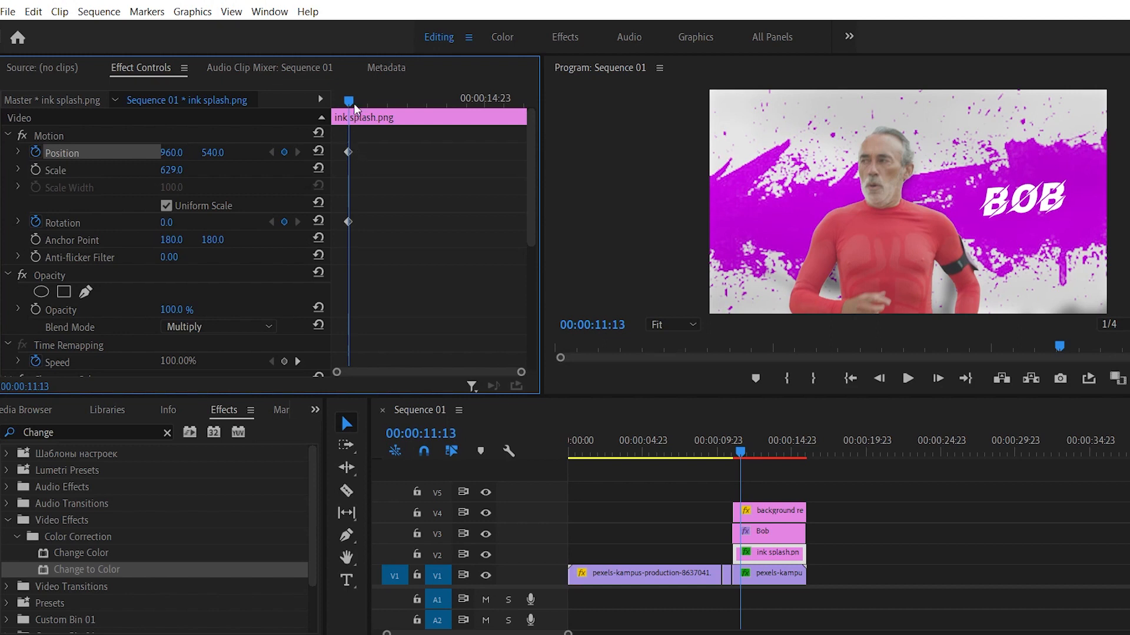
Step: At 00:00:12:00, keyframe the ink splash's rotation at -6° and shift its position slightly upward
{"action": "left_click_drag", "start_coordinate": [350, 101], "coordinate": [366, 100]}
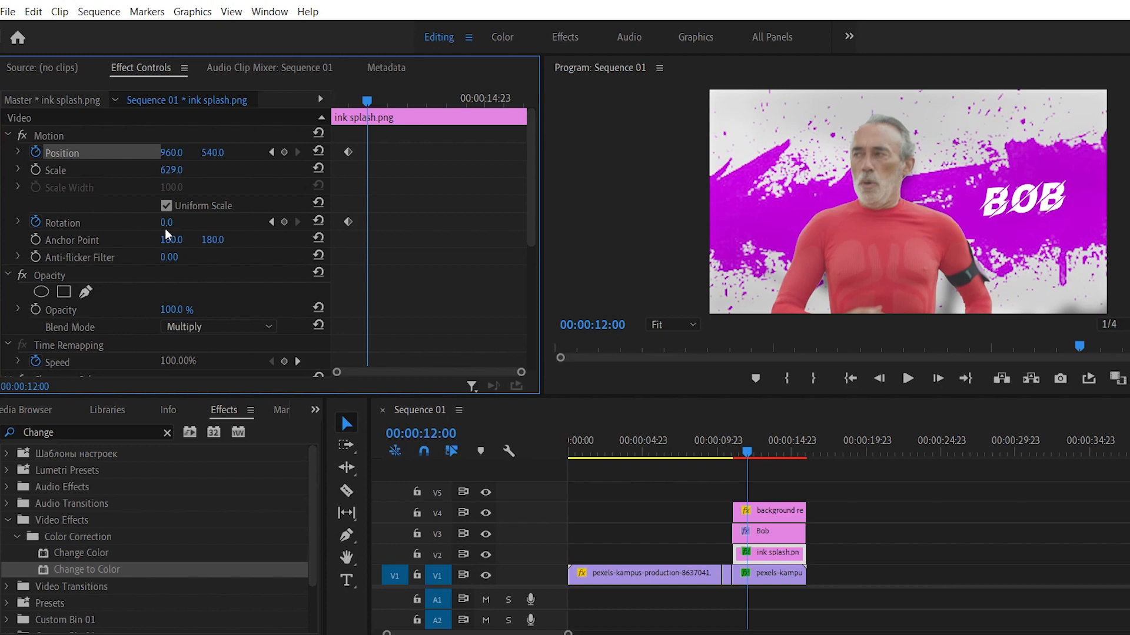
{"action": "left_click_drag", "start_coordinate": [166, 222], "coordinate": [162, 223]}
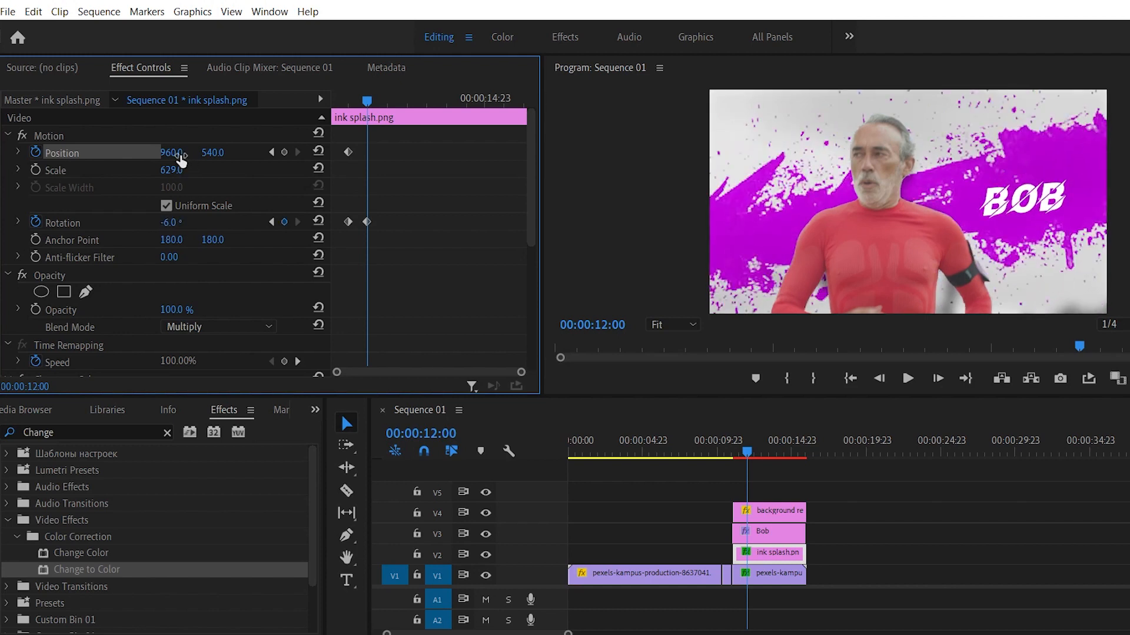
{"action": "left_click_drag", "start_coordinate": [206, 152], "coordinate": [222, 152]}
Step: Move the ink splash's second pair of keyframes to the clip's end and the first pair to its start, and check the motion
{"action": "mouse_move", "coordinate": [360, 143]}
{"action": "left_mouse_down"}
{"action": "mouse_move", "coordinate": [381, 238]}
{"action": "mouse_move", "coordinate": [370, 225]}
{"action": "mouse_move", "coordinate": [557, 247]}
{"action": "left_mouse_up"}
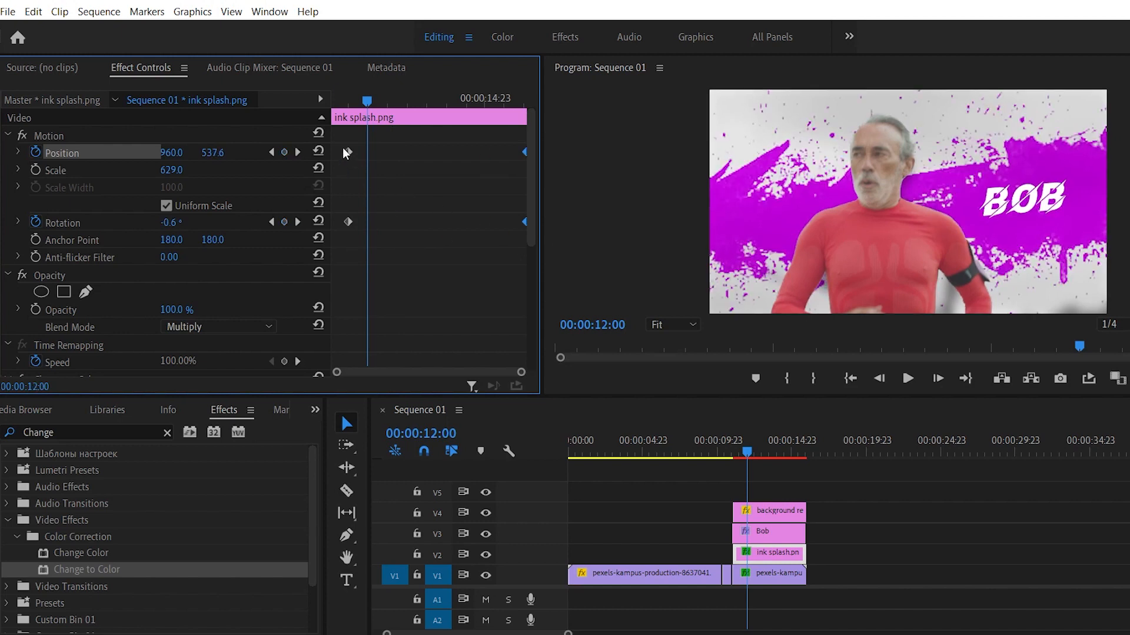
{"action": "left_click_drag", "start_coordinate": [341, 146], "coordinate": [327, 222]}
{"action": "key", "text": "Left"}
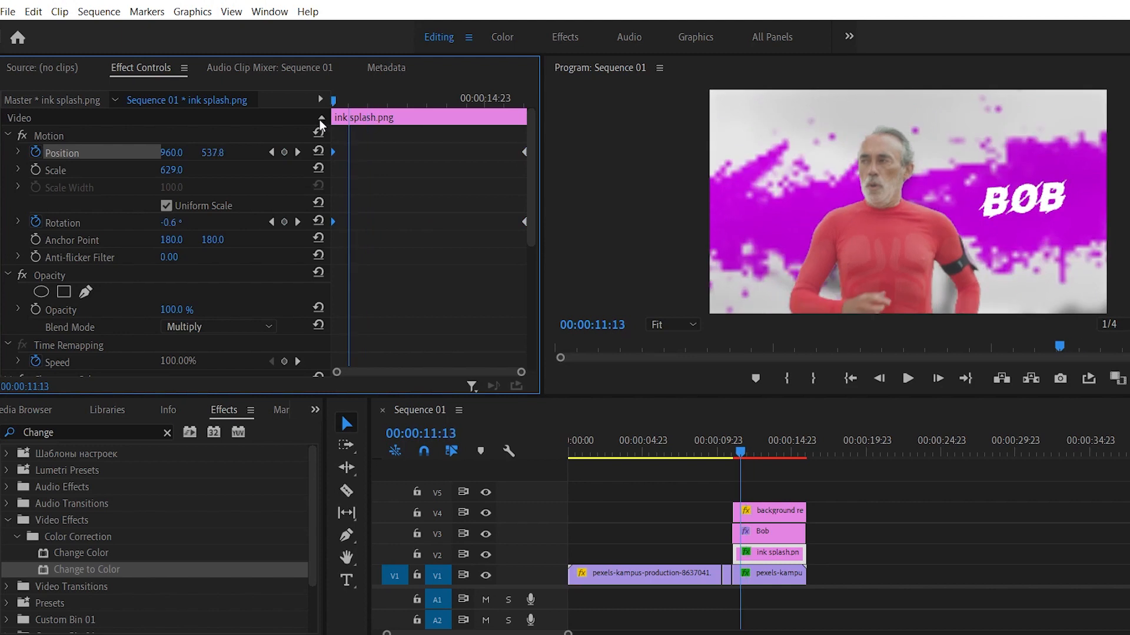
{"action": "key", "text": "Right"}
{"action": "key", "text": "Right"}
{"action": "key", "text": "Right"}
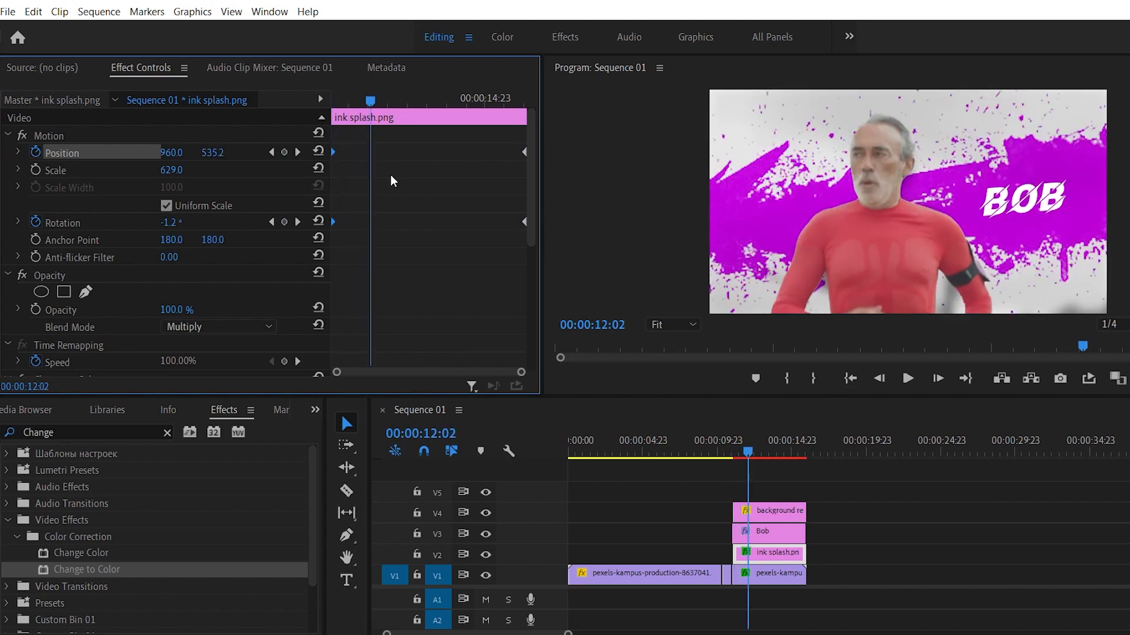
Step: Animate the name text clip's Motion rotation from 0° at the clip's start to -5° at its end
{"action": "left_click", "coordinate": [748, 532]}
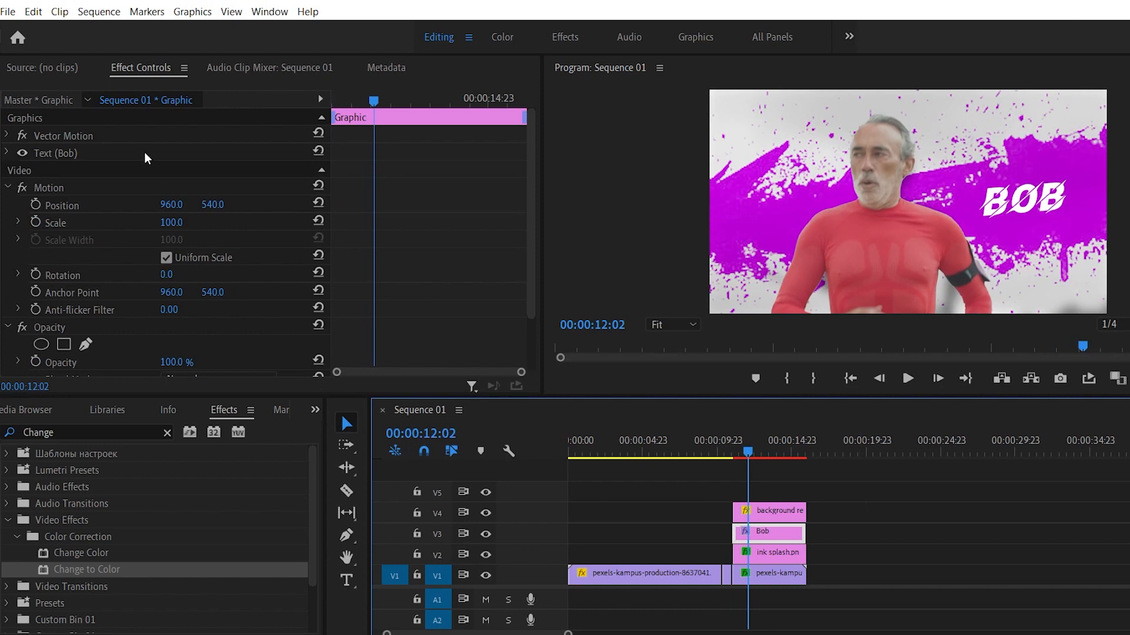
{"action": "left_click", "coordinate": [534, 240]}
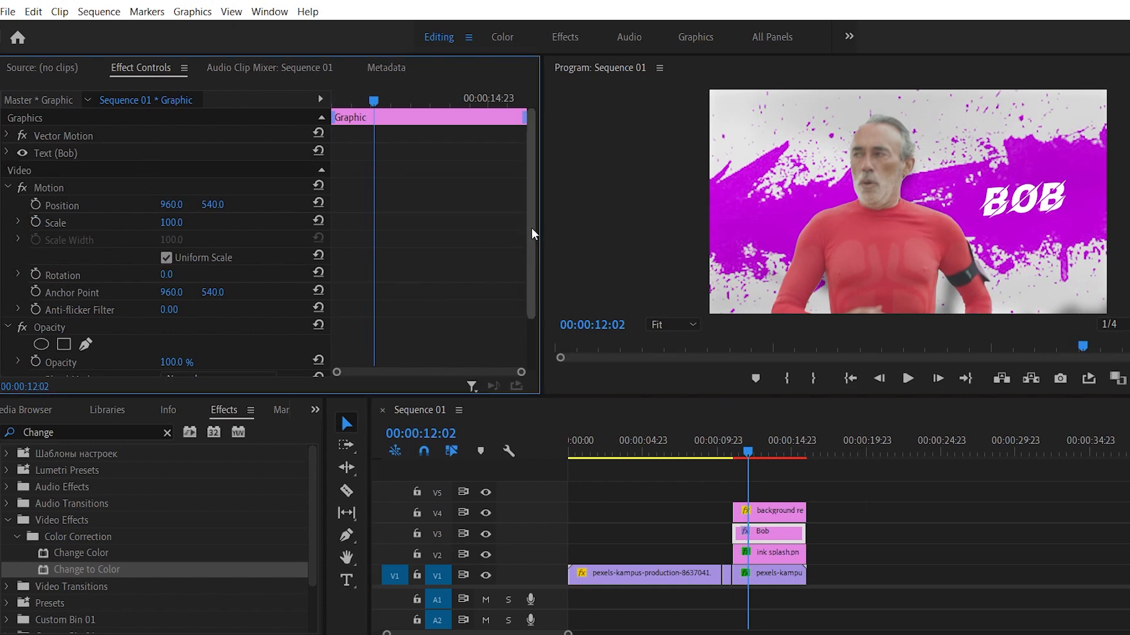
{"action": "left_click", "coordinate": [36, 274]}
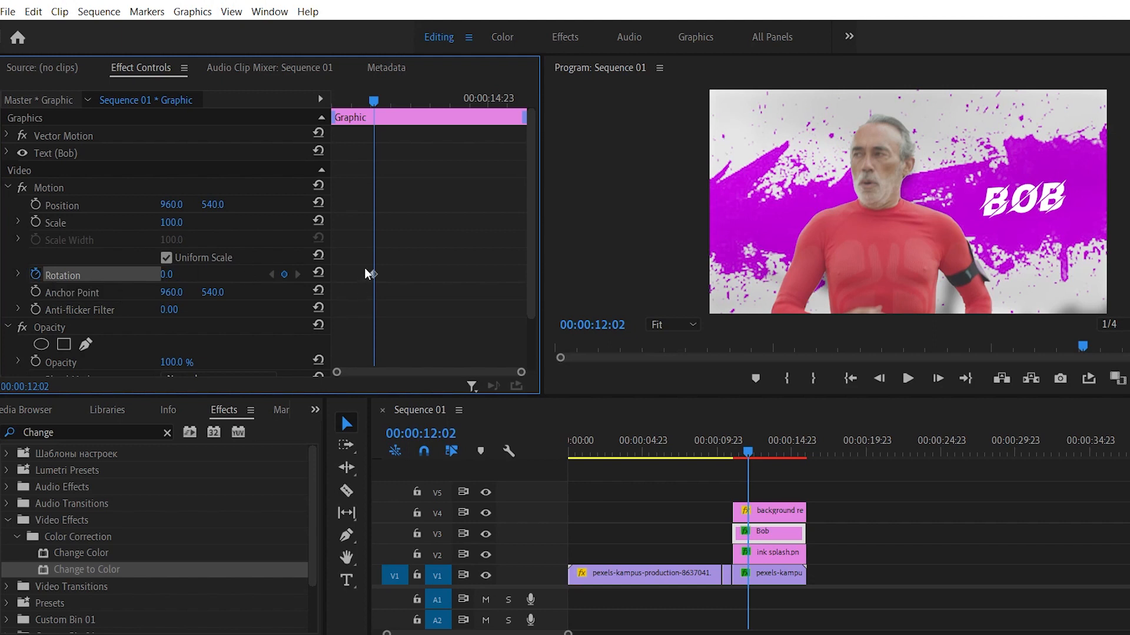
{"action": "left_click_drag", "start_coordinate": [372, 274], "coordinate": [306, 279]}
{"action": "left_click_drag", "start_coordinate": [168, 277], "coordinate": [166, 277]}
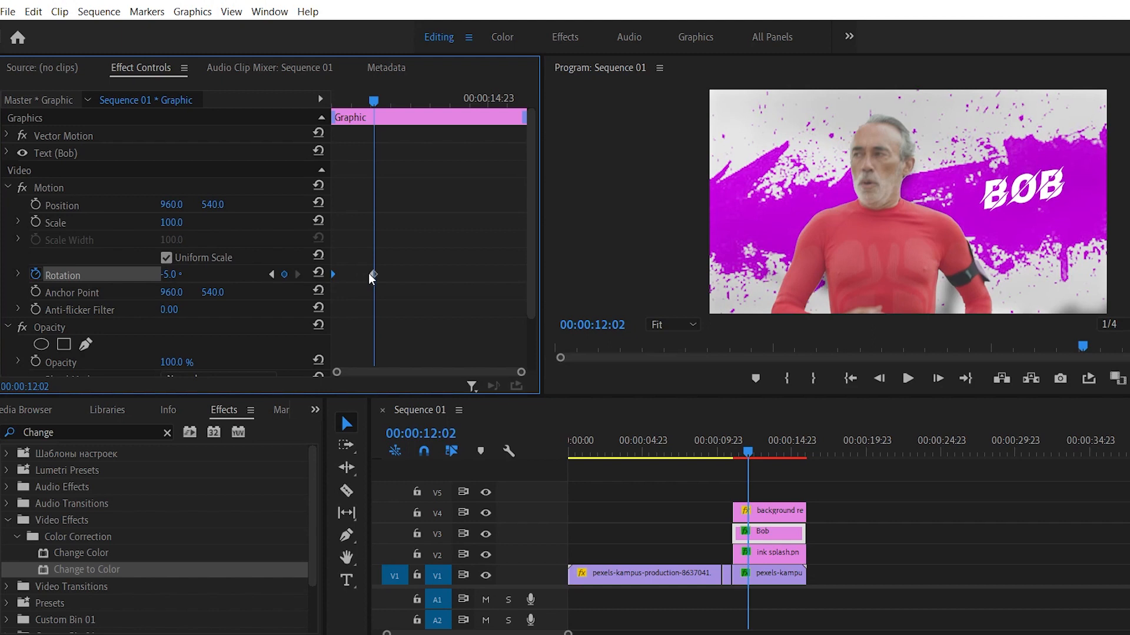
{"action": "left_click_drag", "start_coordinate": [373, 275], "coordinate": [552, 299]}
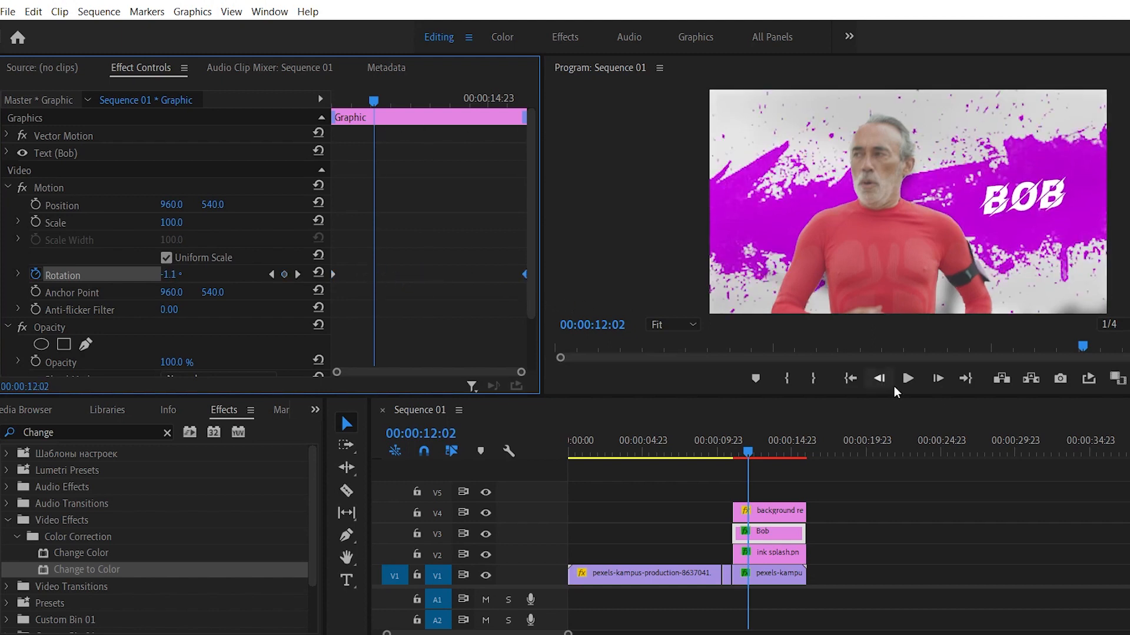